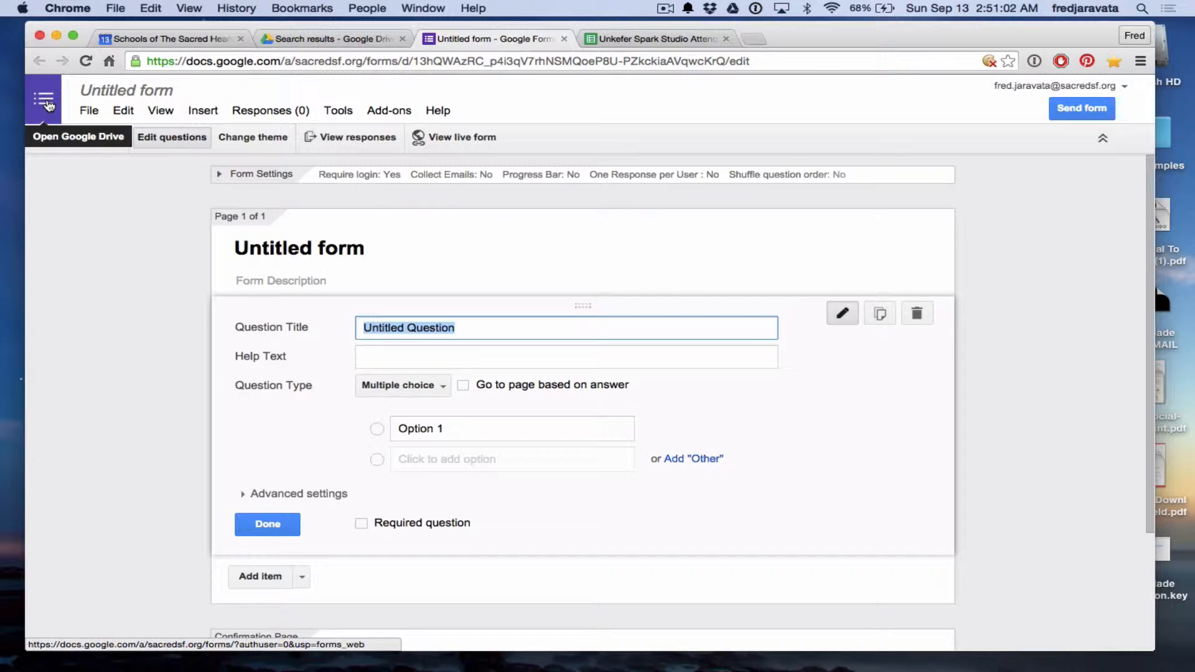
Go from the editor to the Forms home page and create a new blank form.
left_click(47, 106)
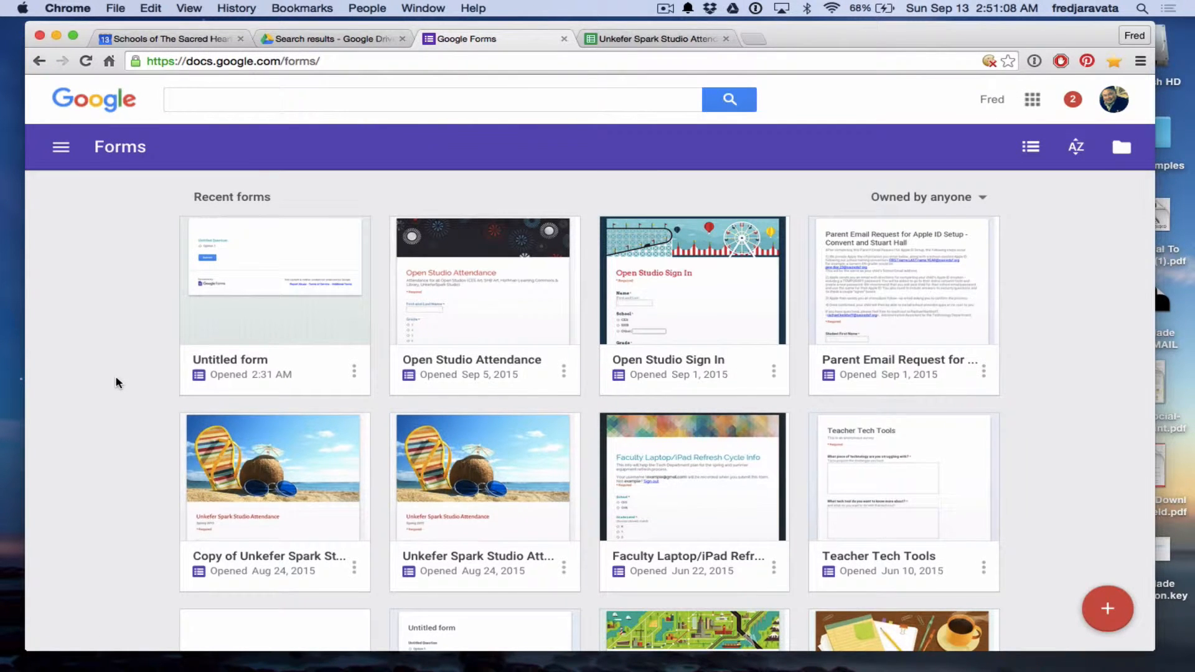
scroll(117, 380, "down", 3)
scroll(117, 380, "down", 20)
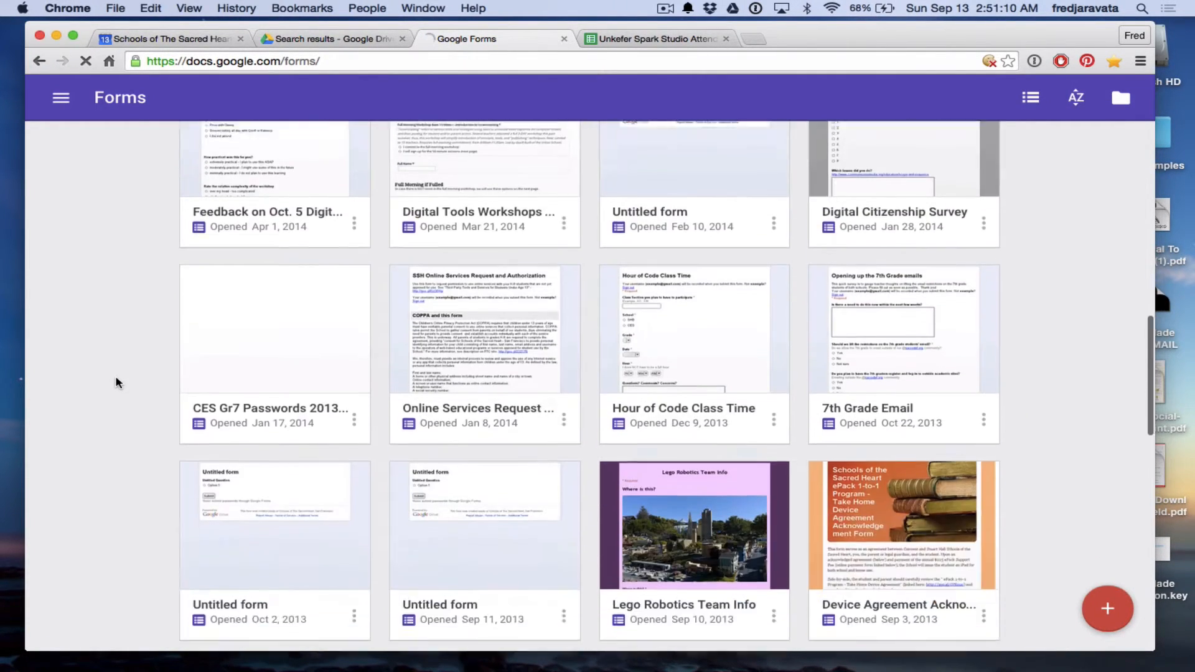
scroll(117, 381, "down", 5)
scroll(117, 381, "up", 20)
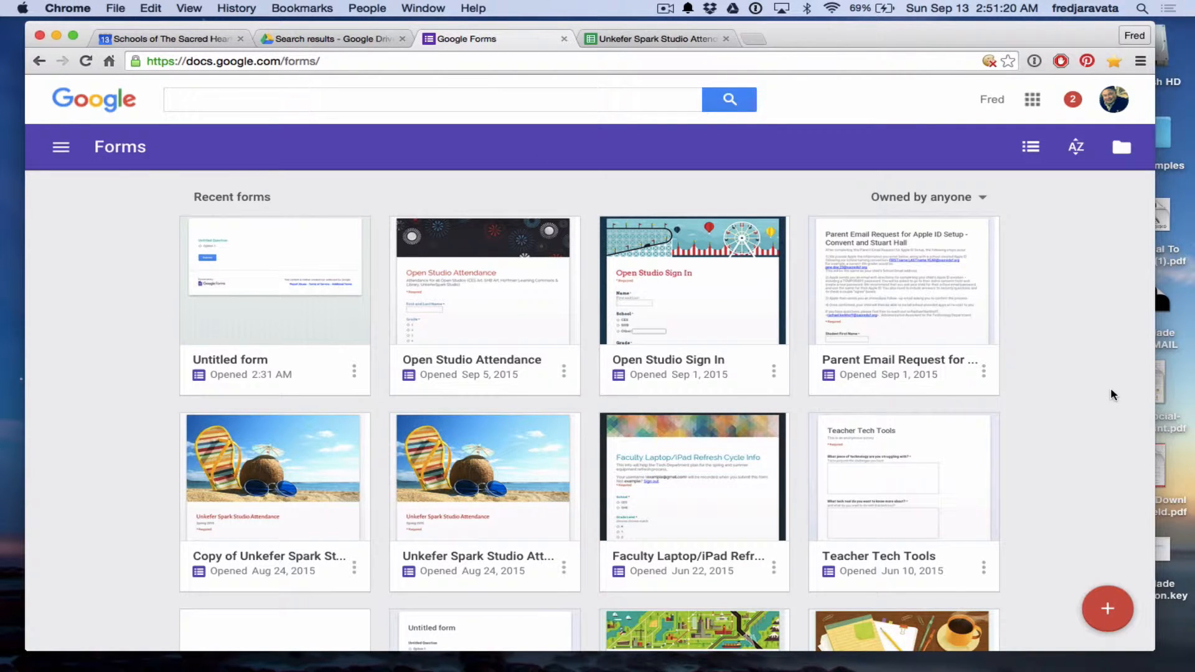
left_click(462, 103)
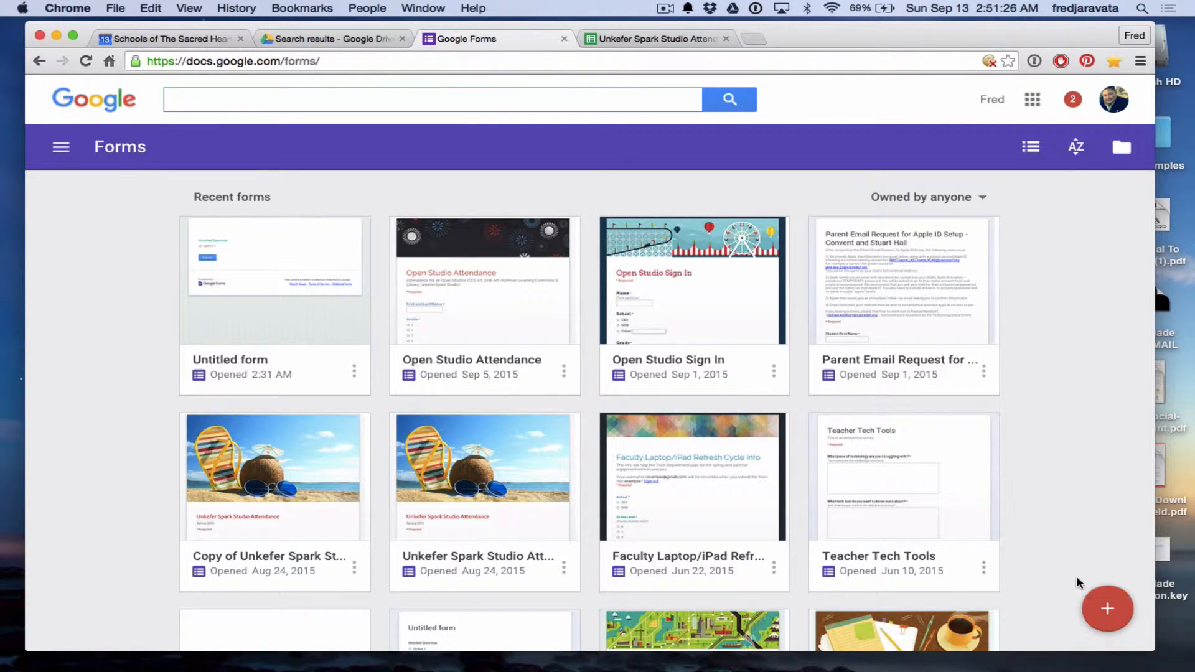
left_click(1104, 607)
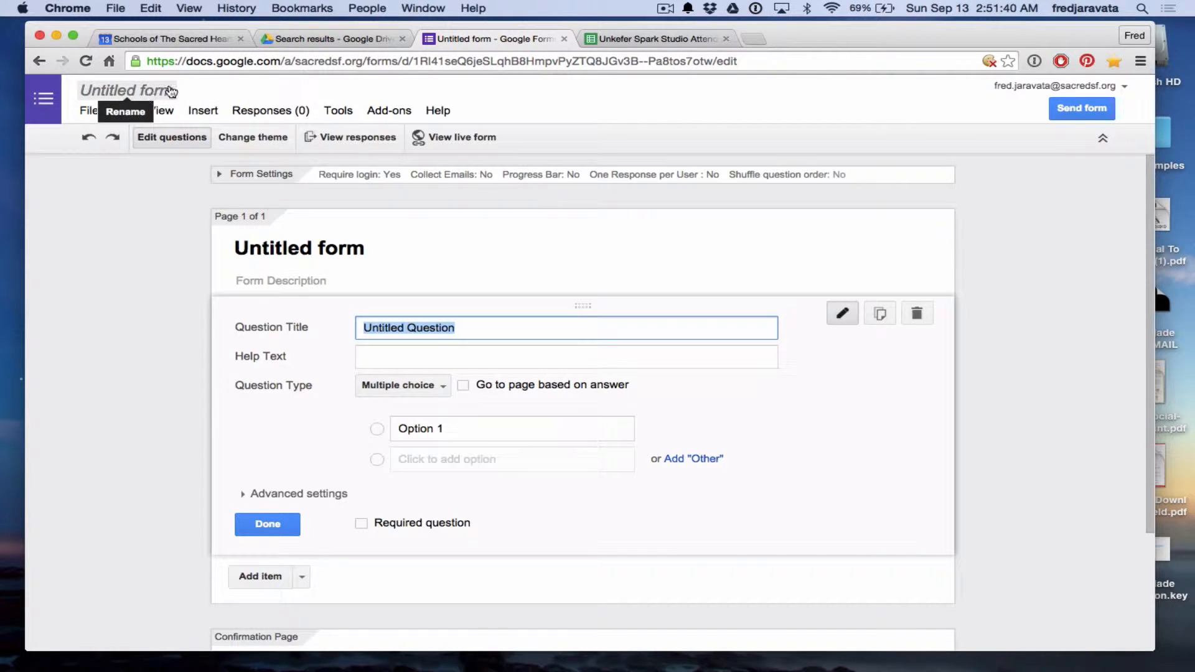
Replace 'Untitled form' with the title 'Teaching Bites Survey for Teachers' and save it.
left_click(319, 248)
type("T")
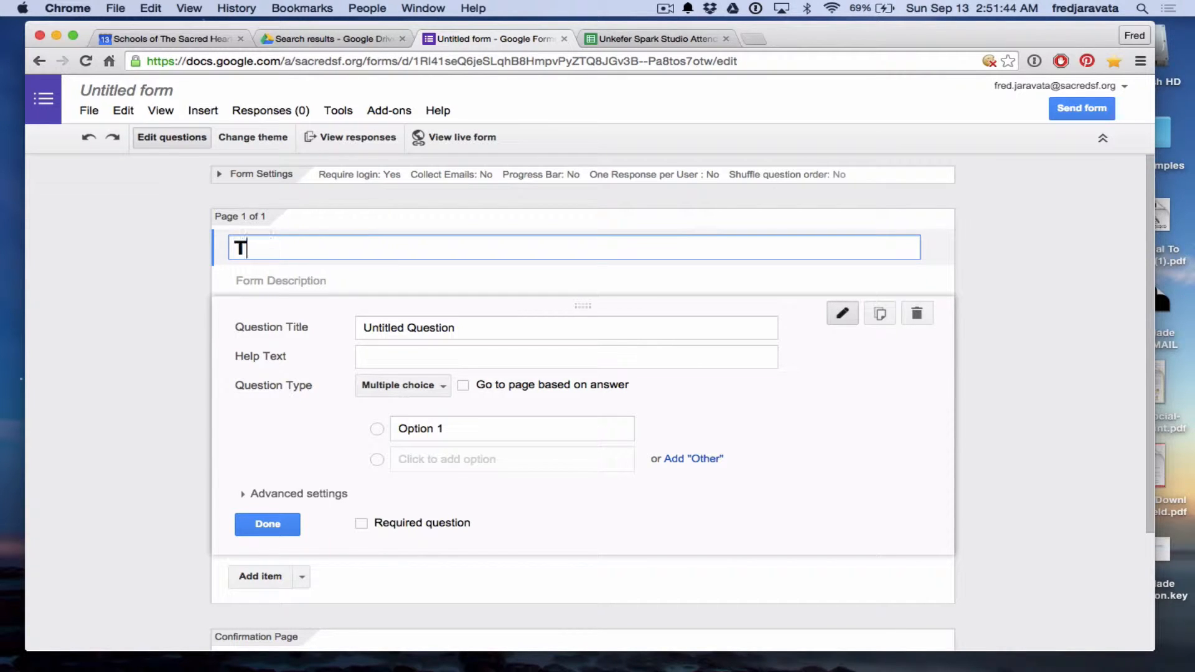
type("eaching Bites for")
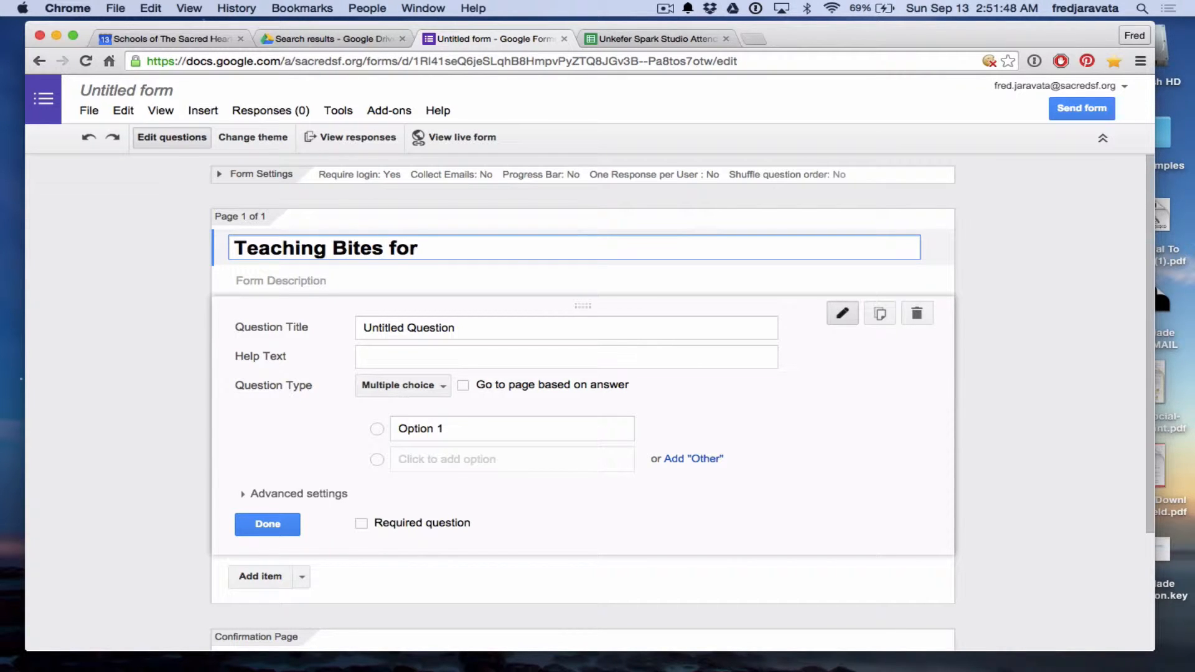
key("BackSpace")
key("BackSpace")
key("BackSpace")
type("Suf")
key("BackSpace")
type("rvey for ")
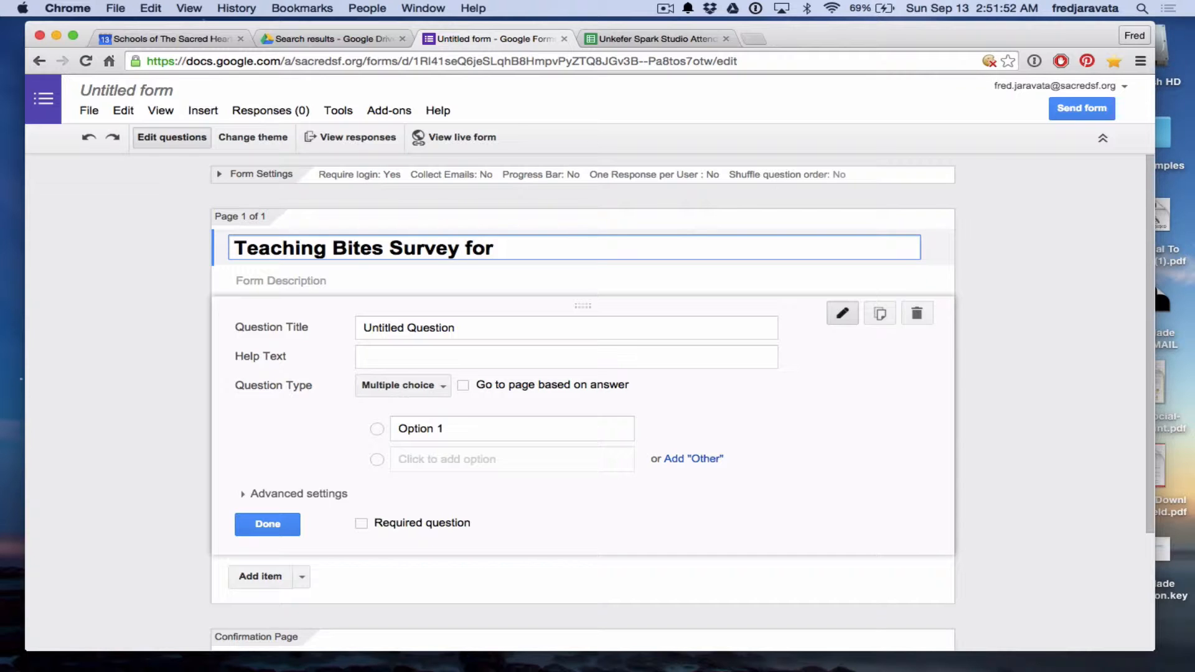
type("Teachers")
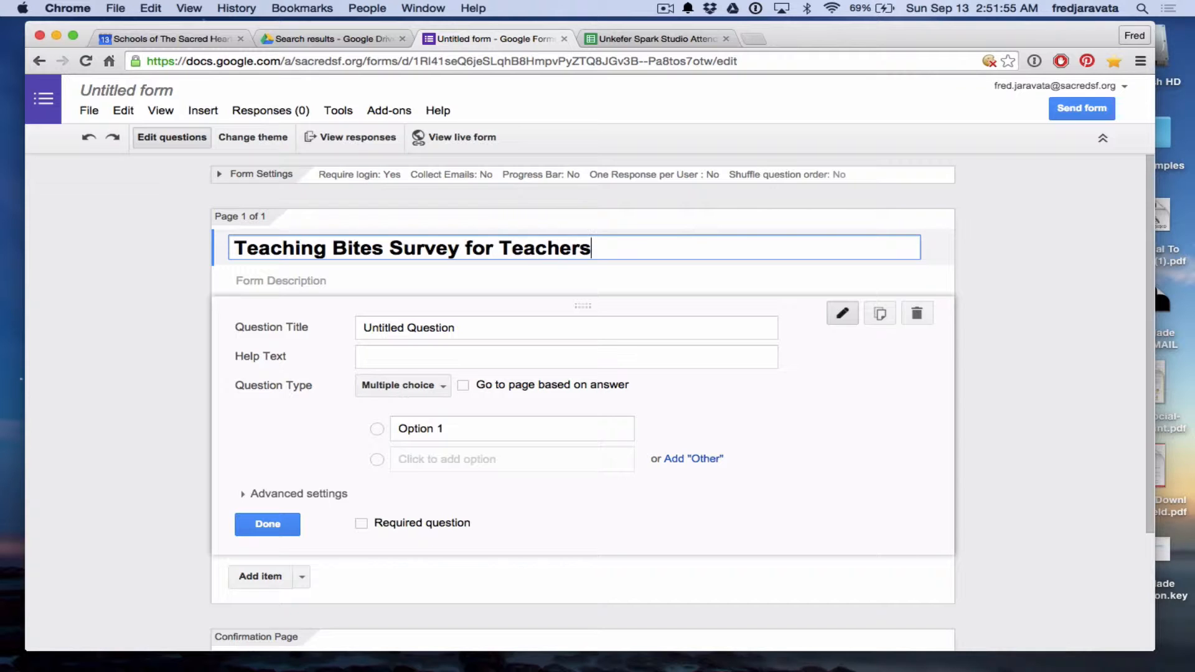
left_click(108, 368)
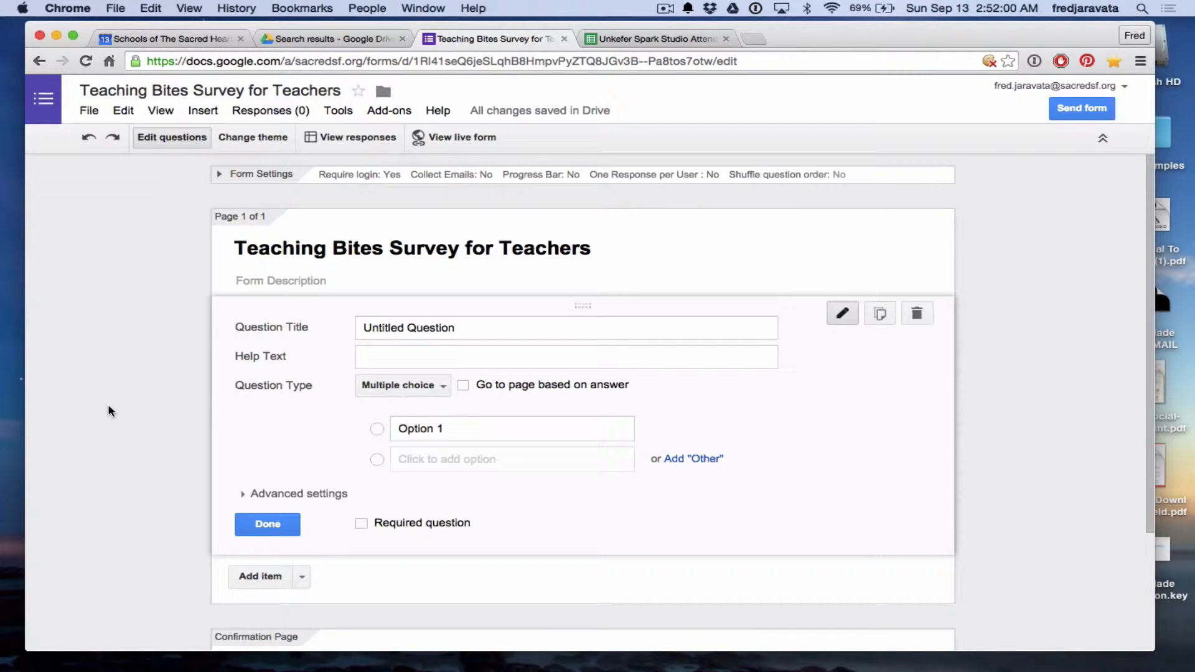
Retitle the first question 'What is your name' with help text 'First and last name'.
left_click(515, 332)
key("alt+shift+Left")
key("alt+shift+Left")
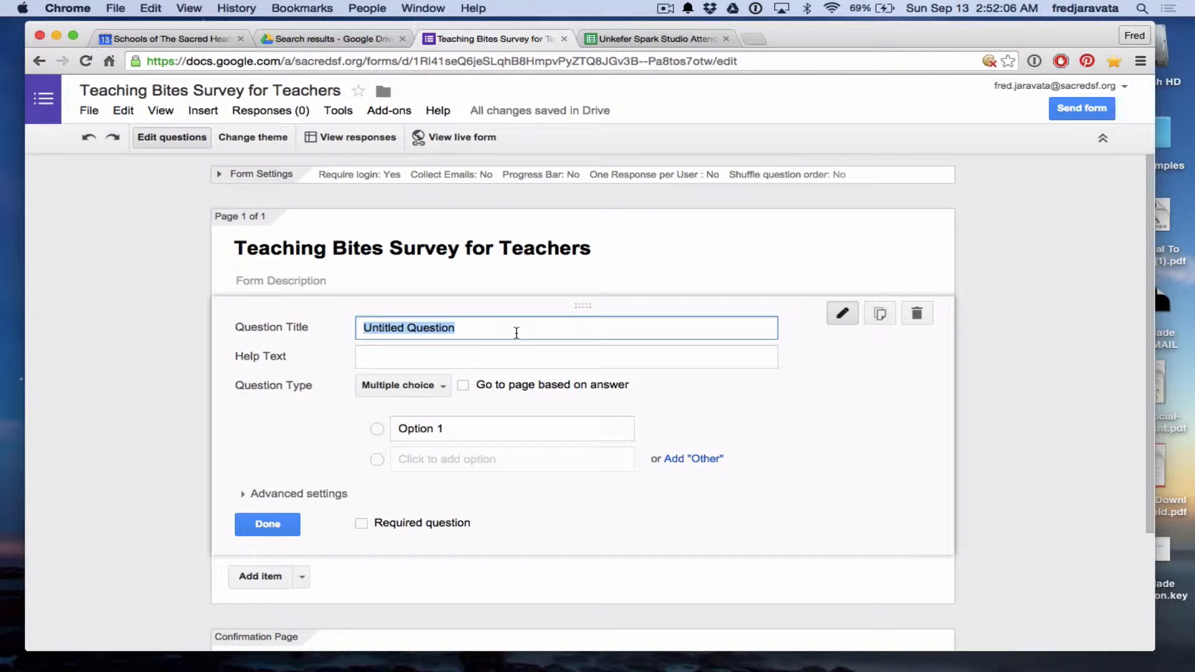
key("BackSpace")
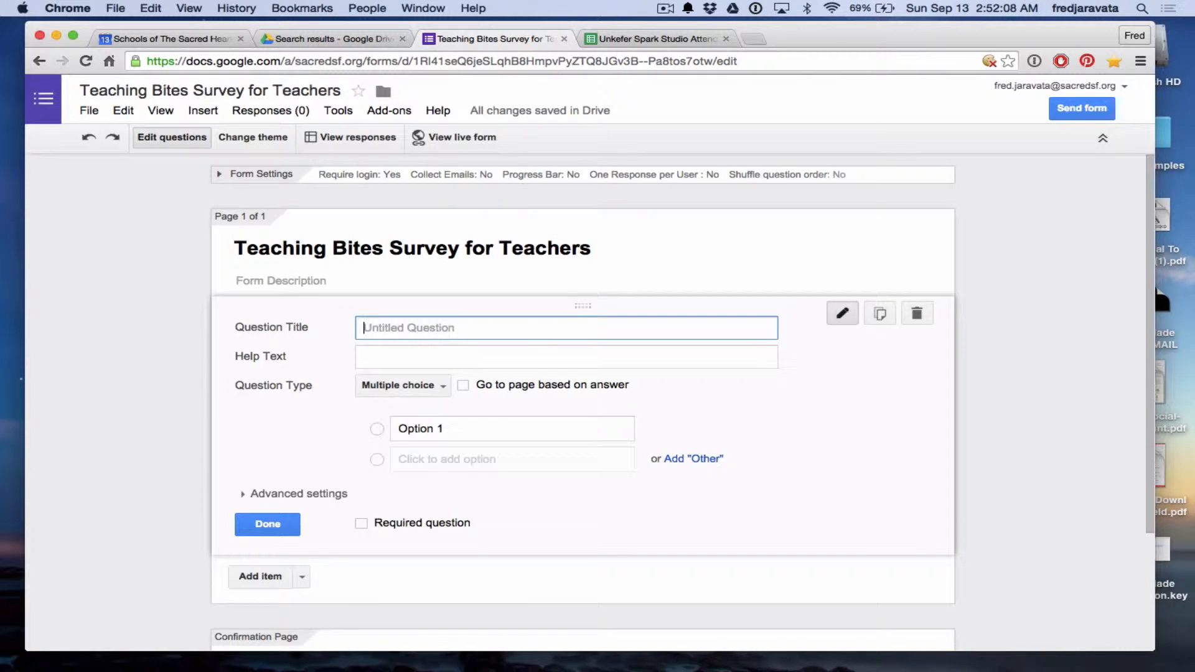
type("What is")
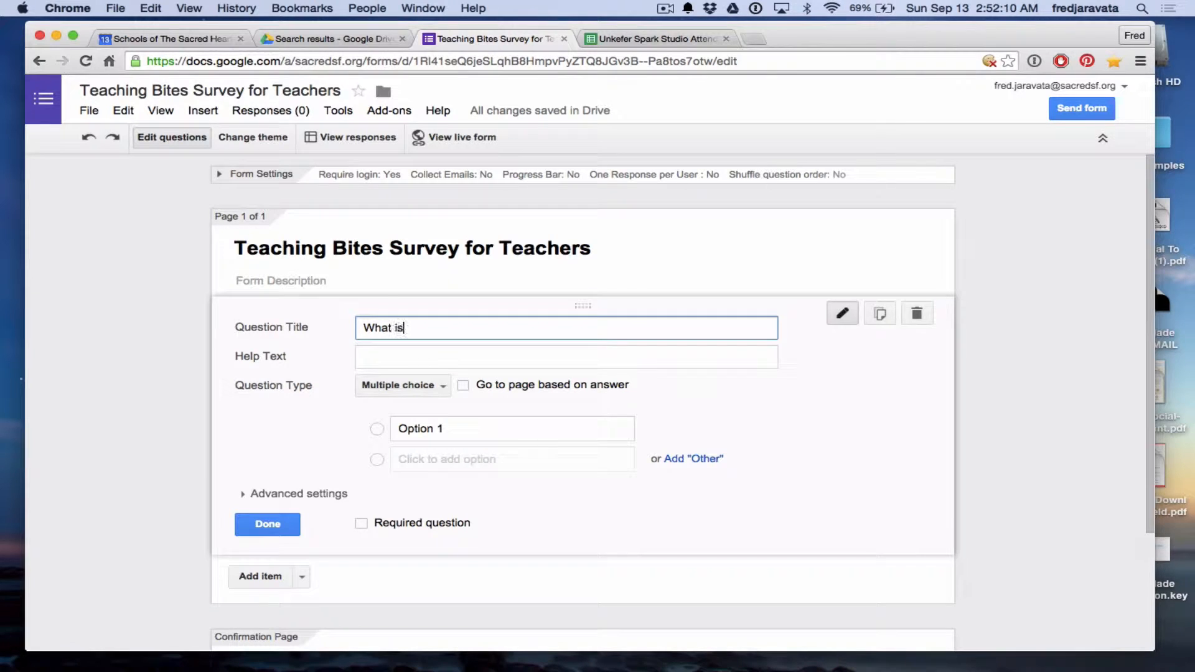
type(" your name")
left_click(497, 358)
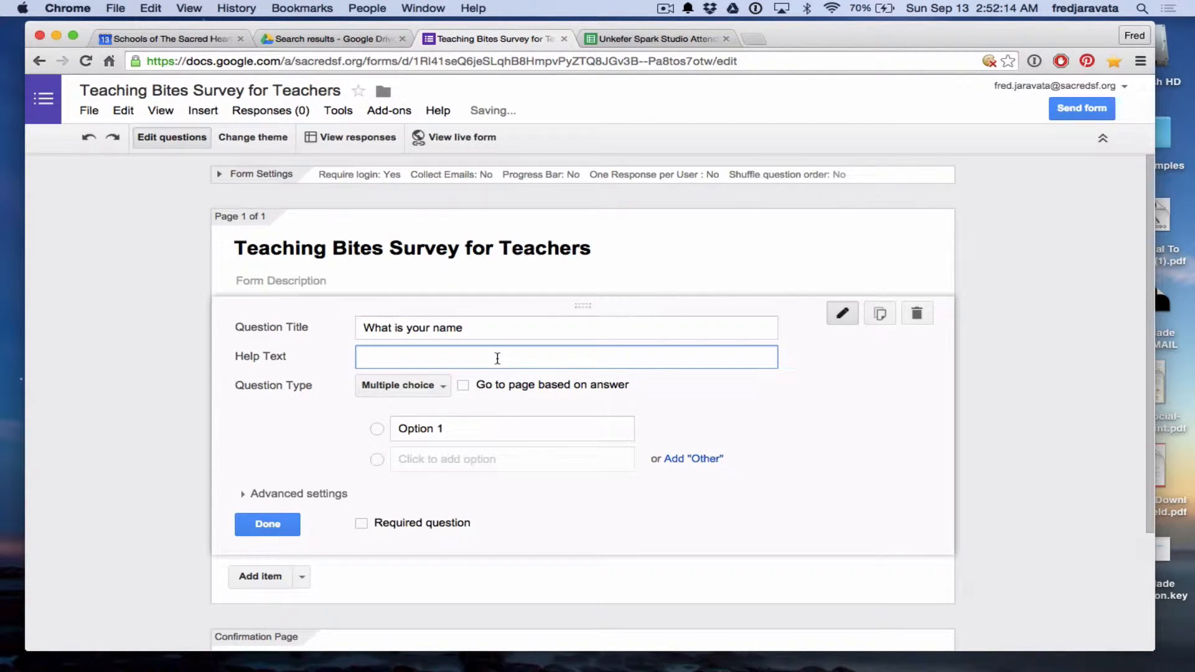
type("Full")
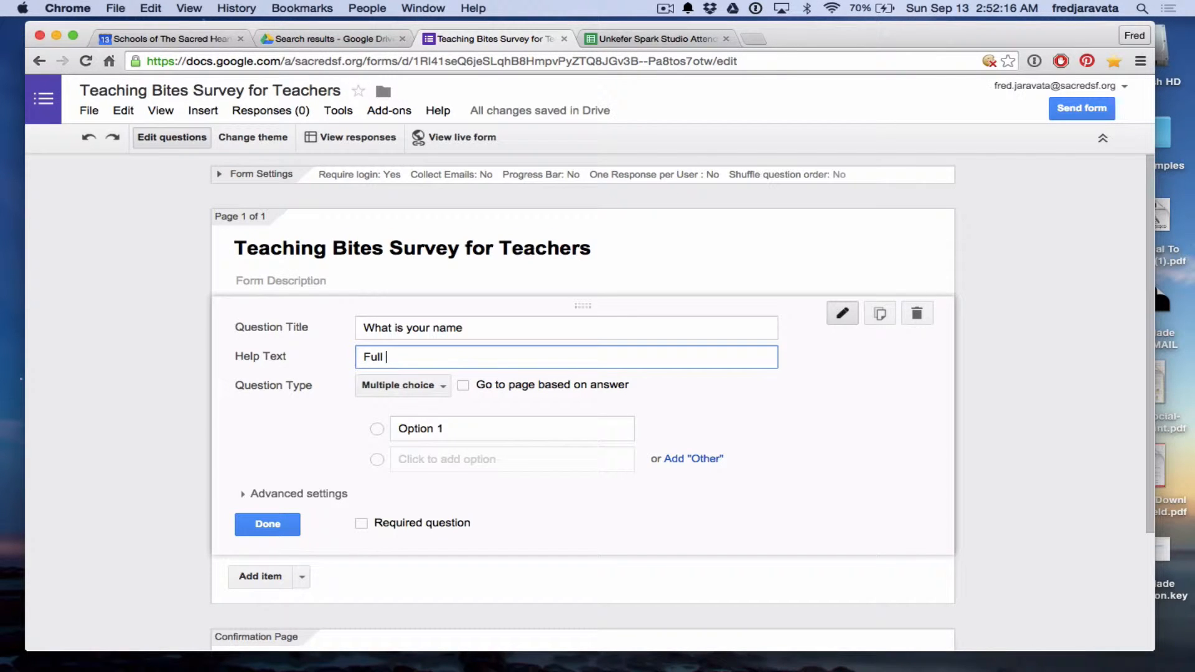
key("BackSpace")
key("BackSpace")
key("BackSpace")
type("irst and last name")
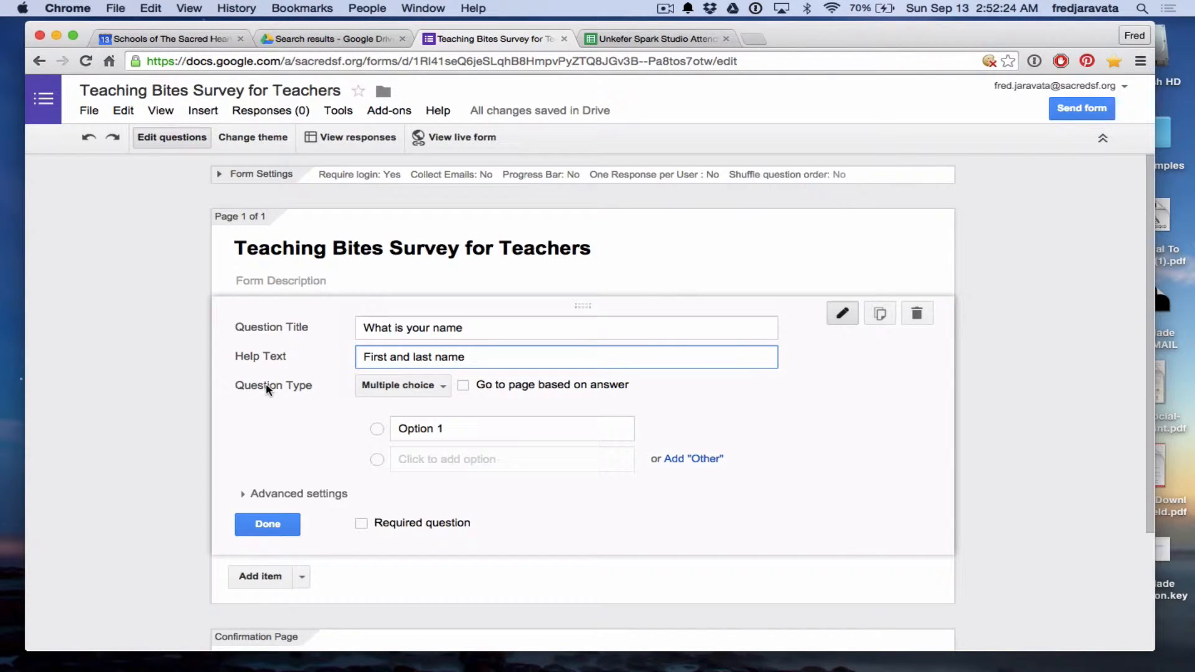
Make the name question a required Text answer and finish editing it.
left_click(444, 390)
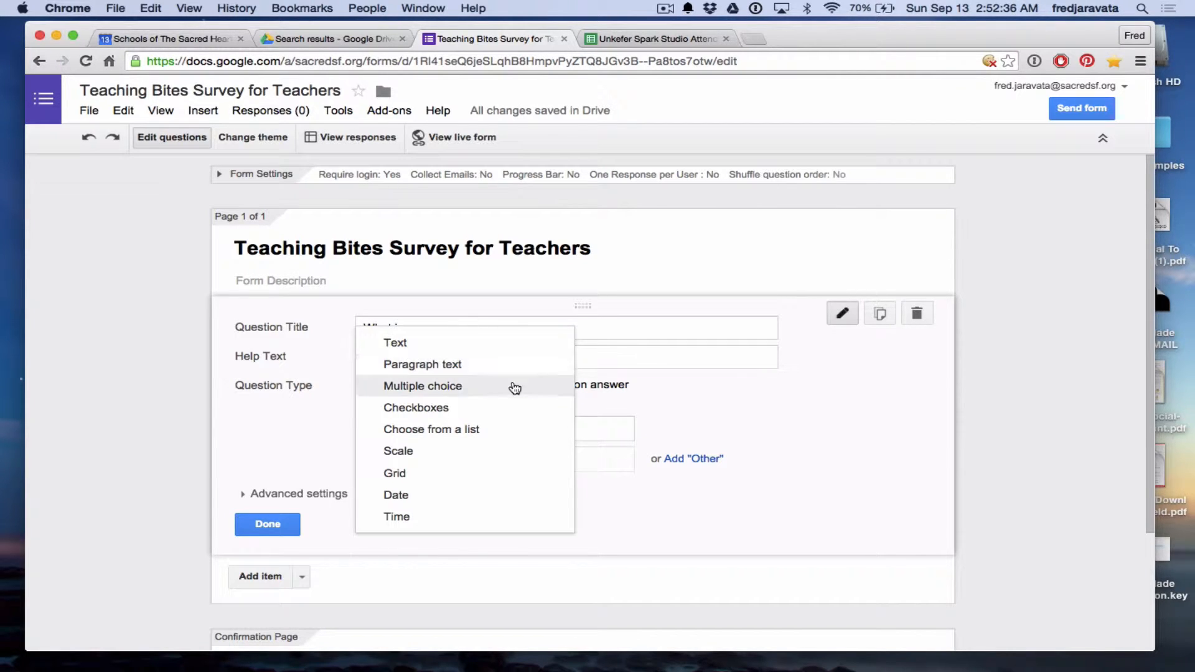
left_click(409, 349)
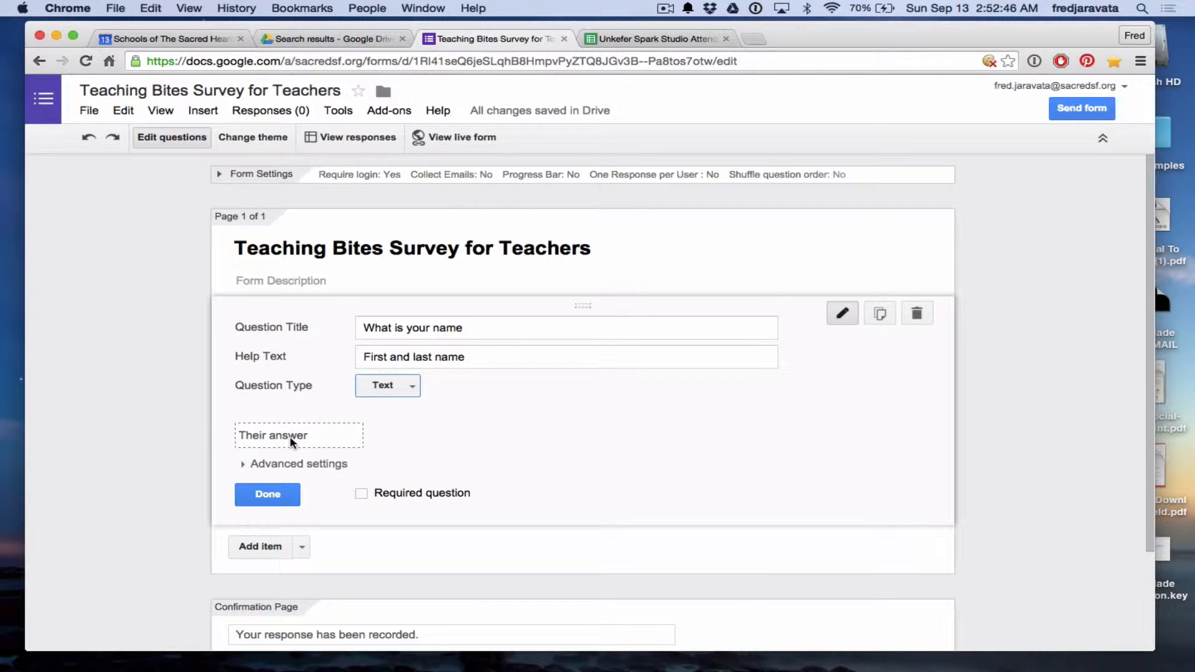
left_click(363, 497)
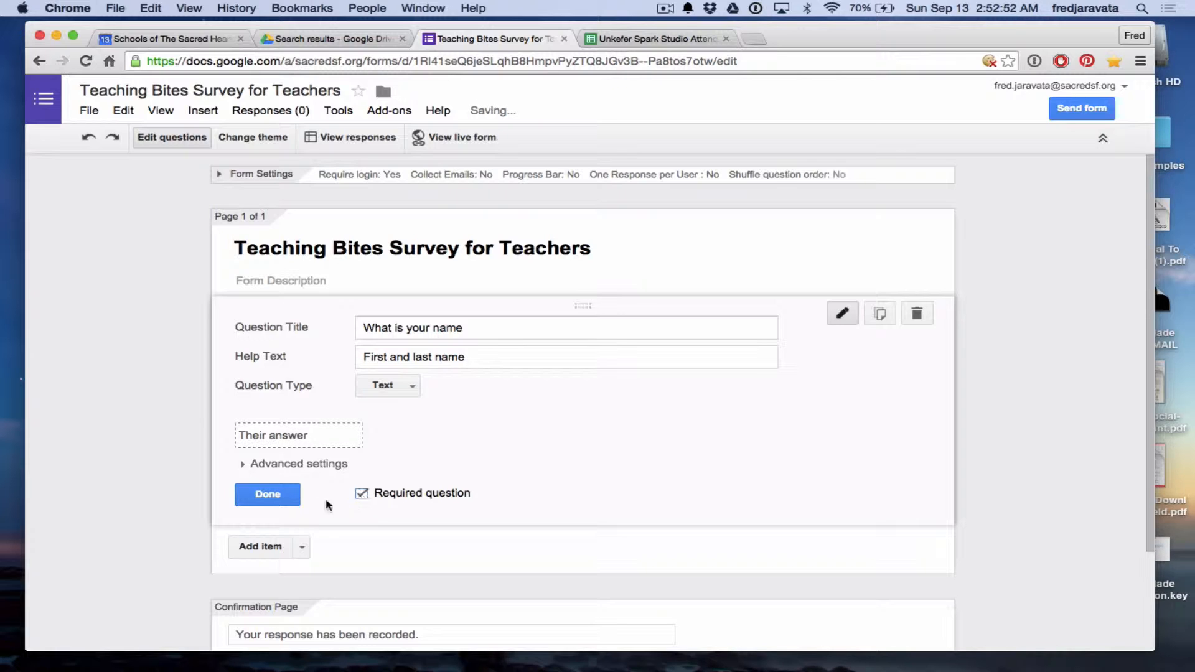
left_click(267, 496)
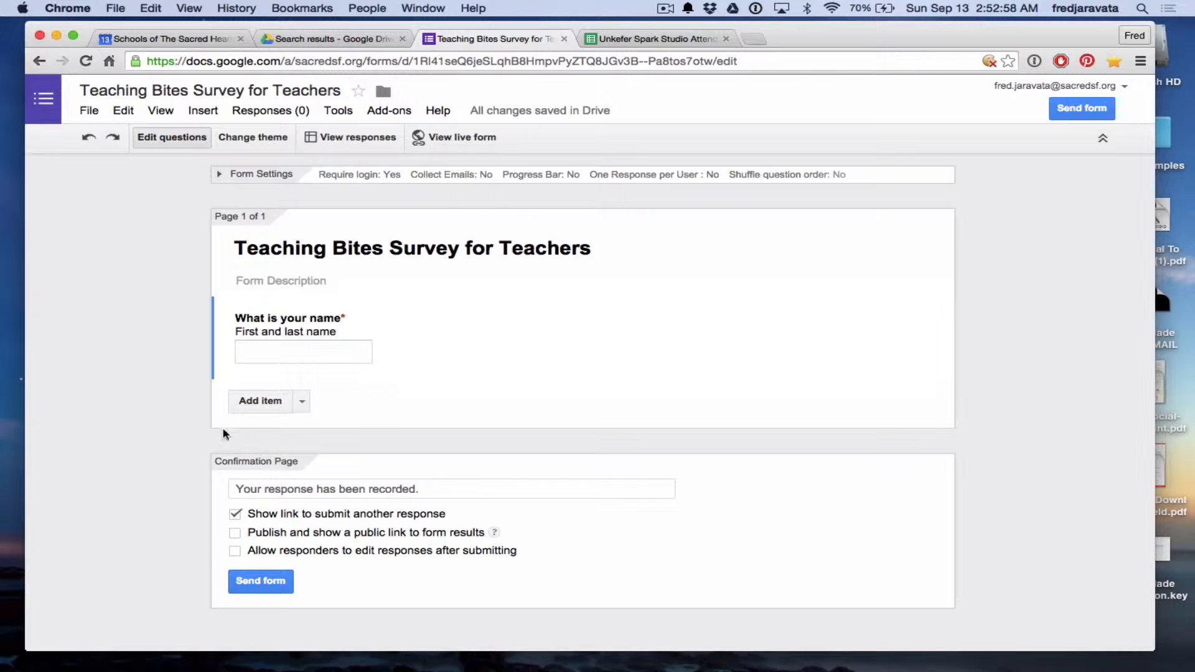
Add a question 'Tell me what you teach' with a Paragraph text answer.
left_click(272, 407)
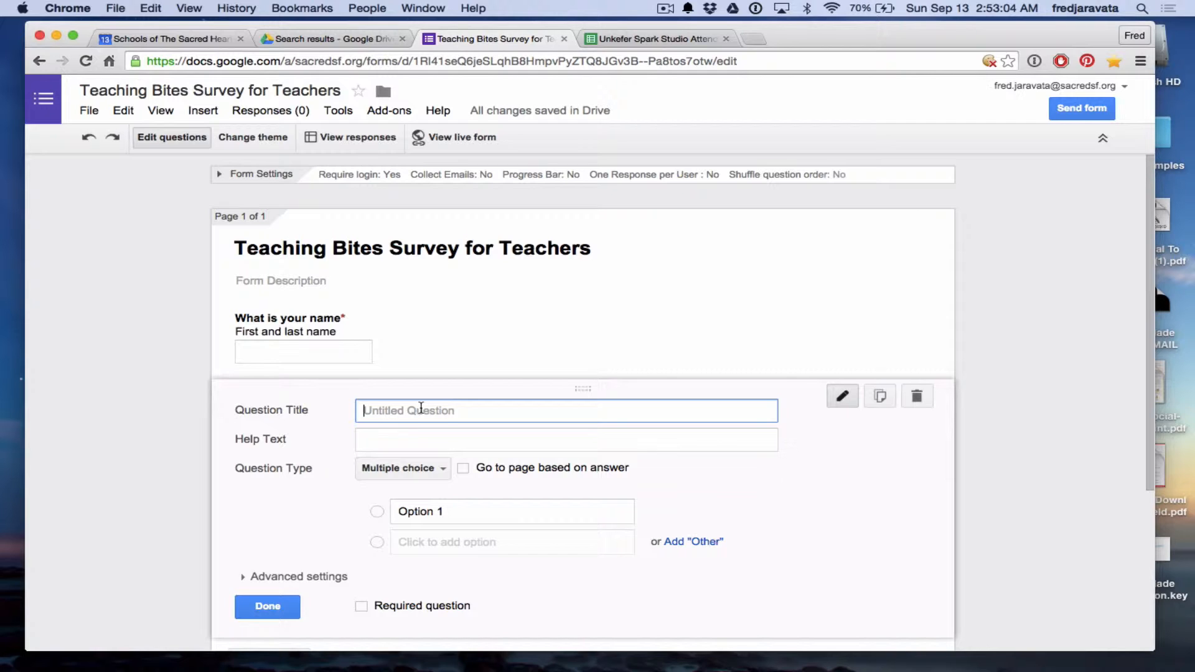
type("Tell me what you teach")
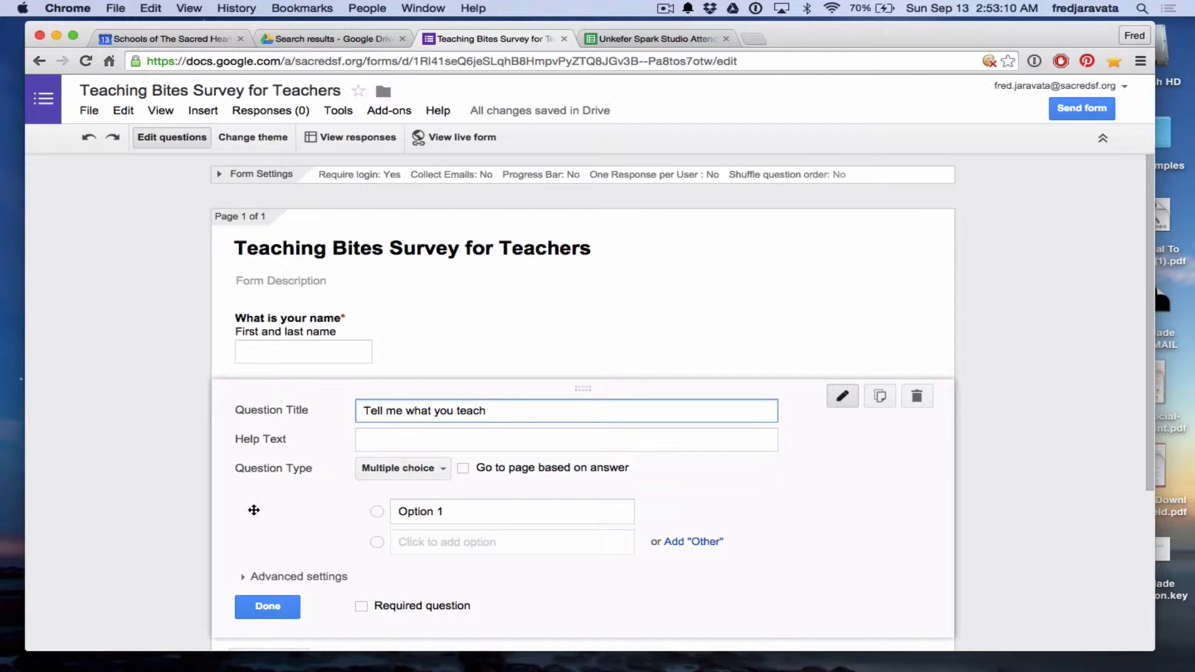
left_click(438, 468)
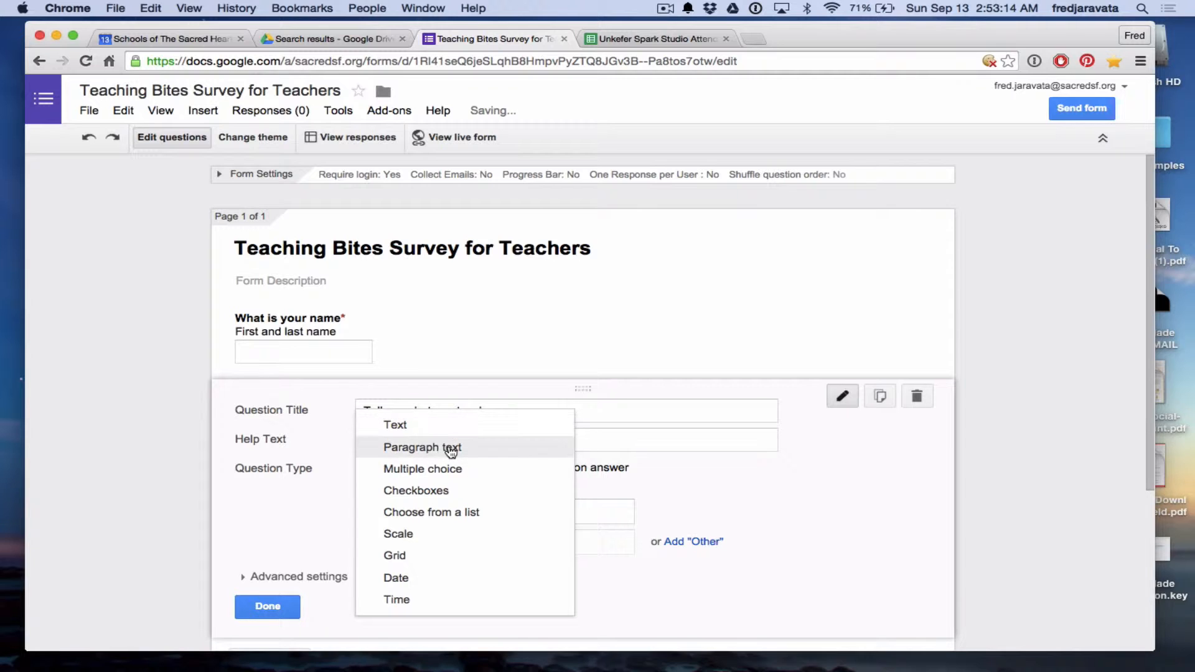
left_click(481, 457)
Mark the teaching question required and finish editing it.
scroll(99, 536, "down", 3)
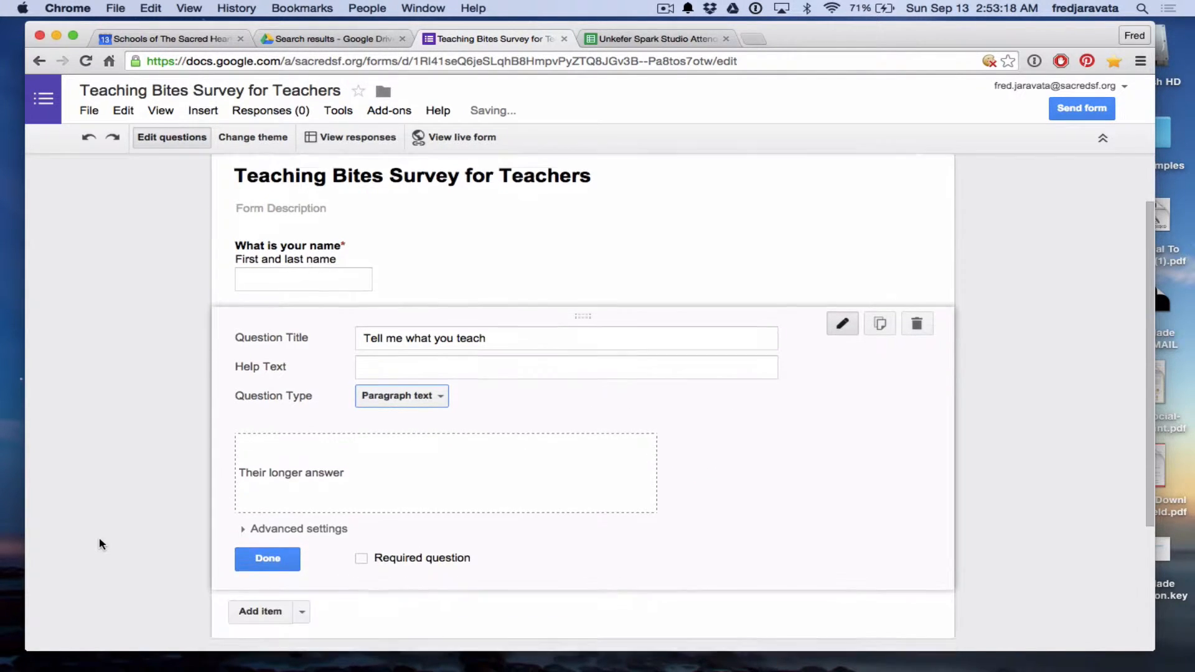
left_click(361, 545)
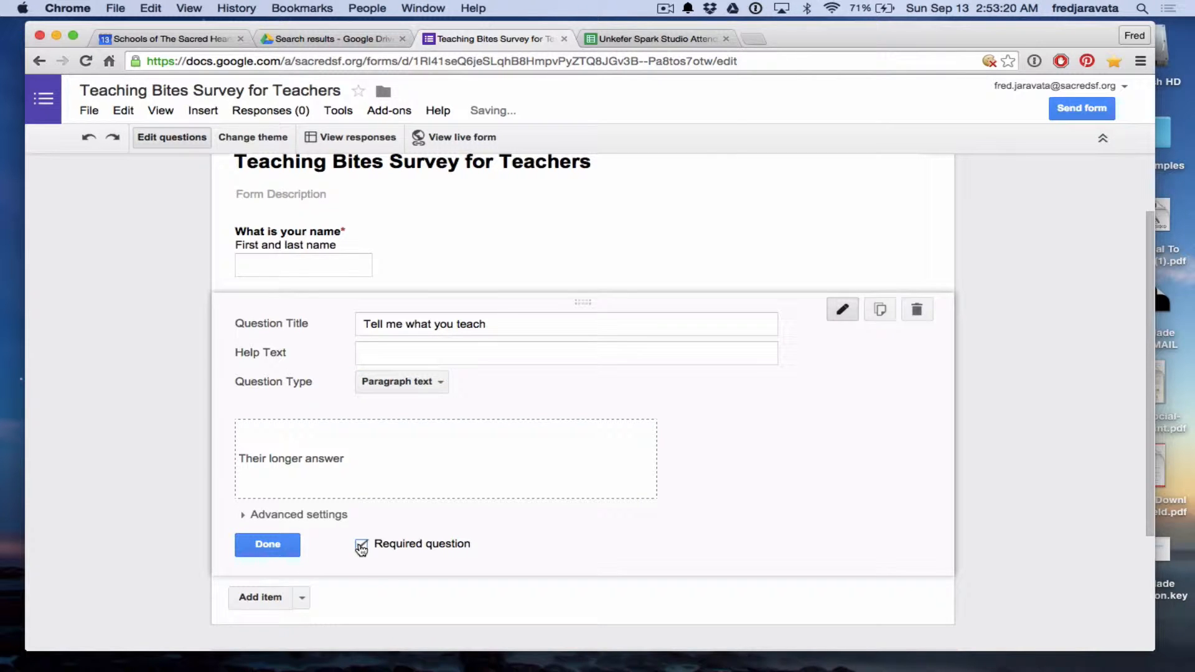
scroll(155, 542, "down", 2)
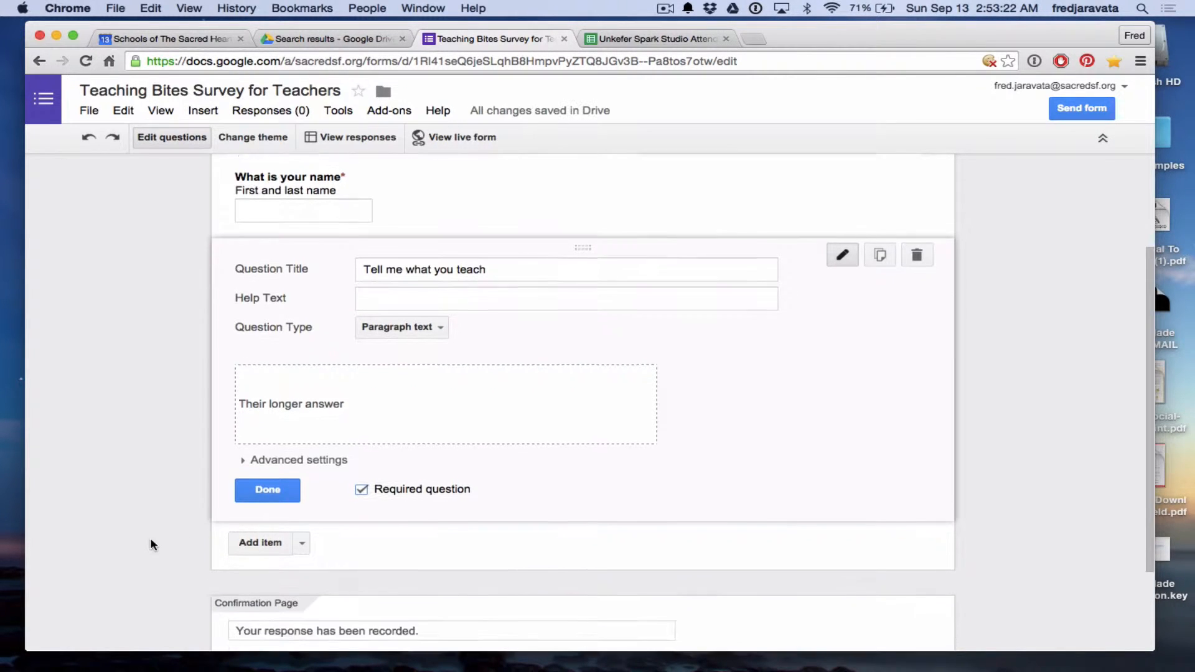
left_click(243, 446)
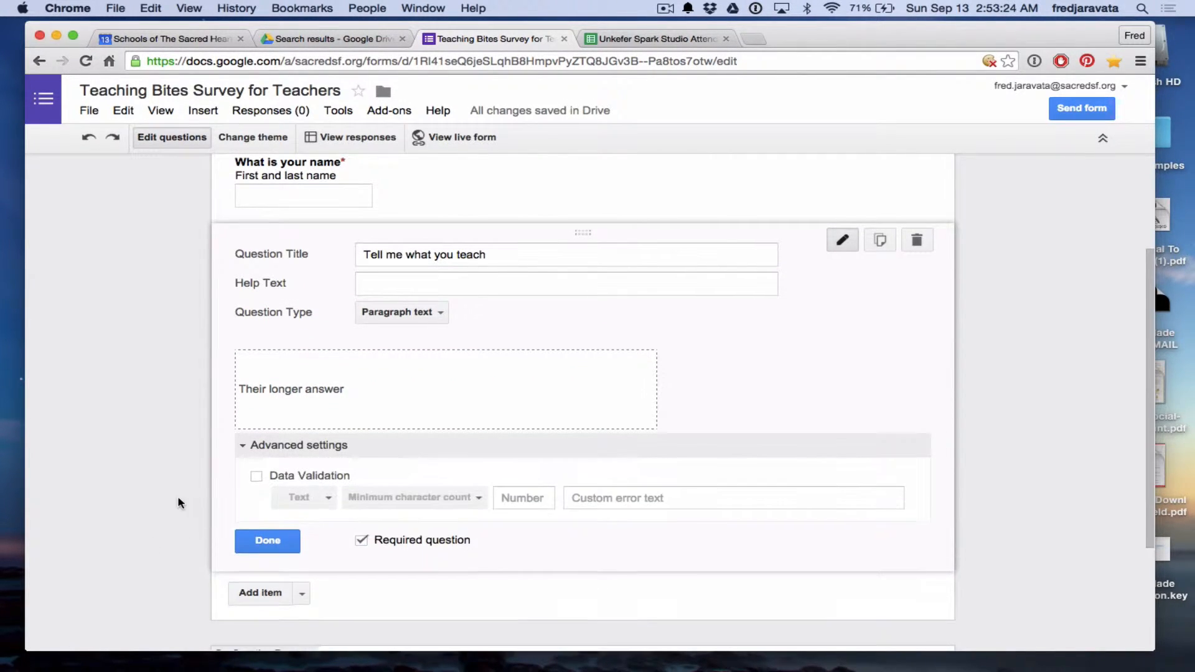
scroll(177, 502, "down", 2)
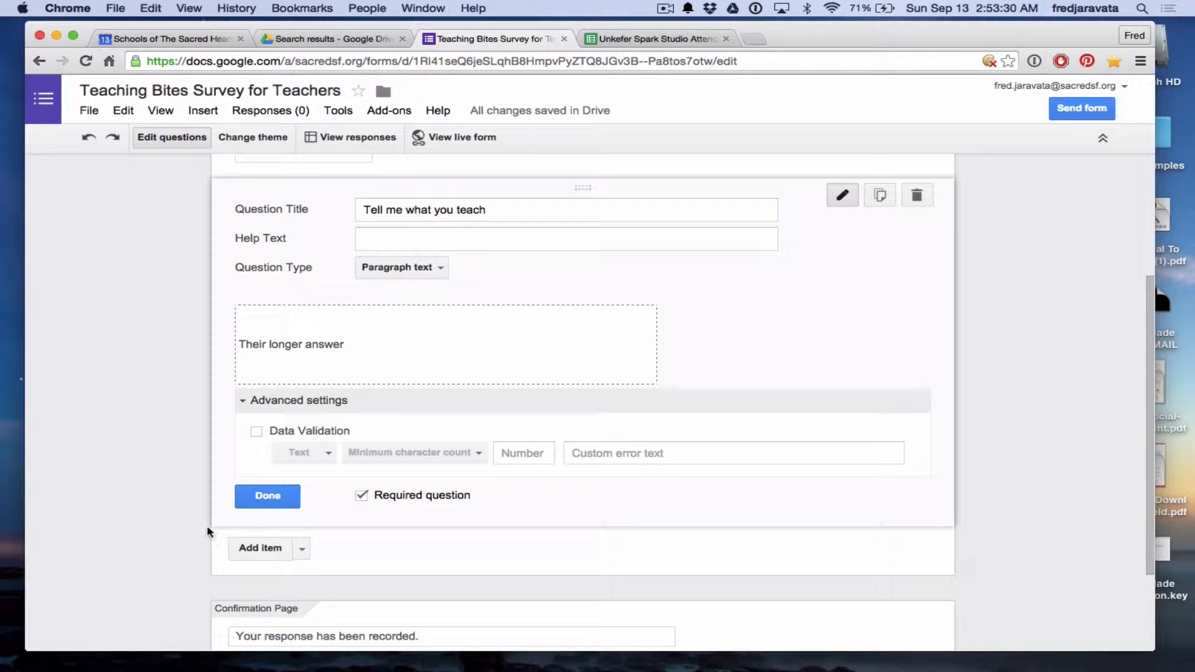
left_click(242, 401)
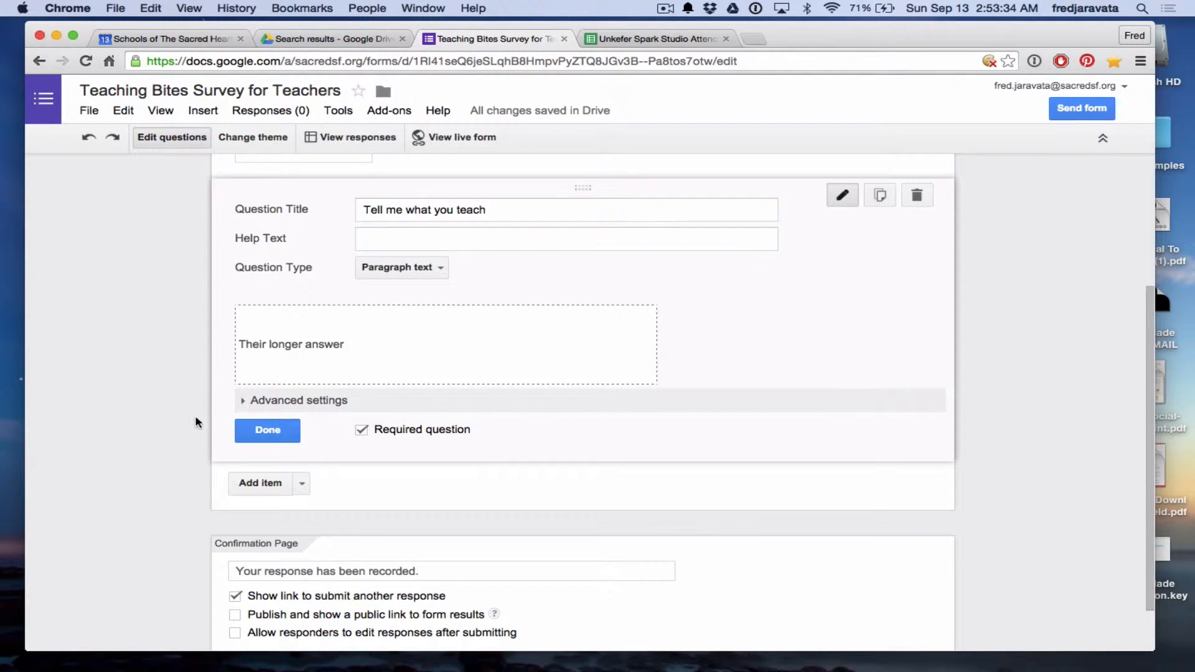
left_click(275, 432)
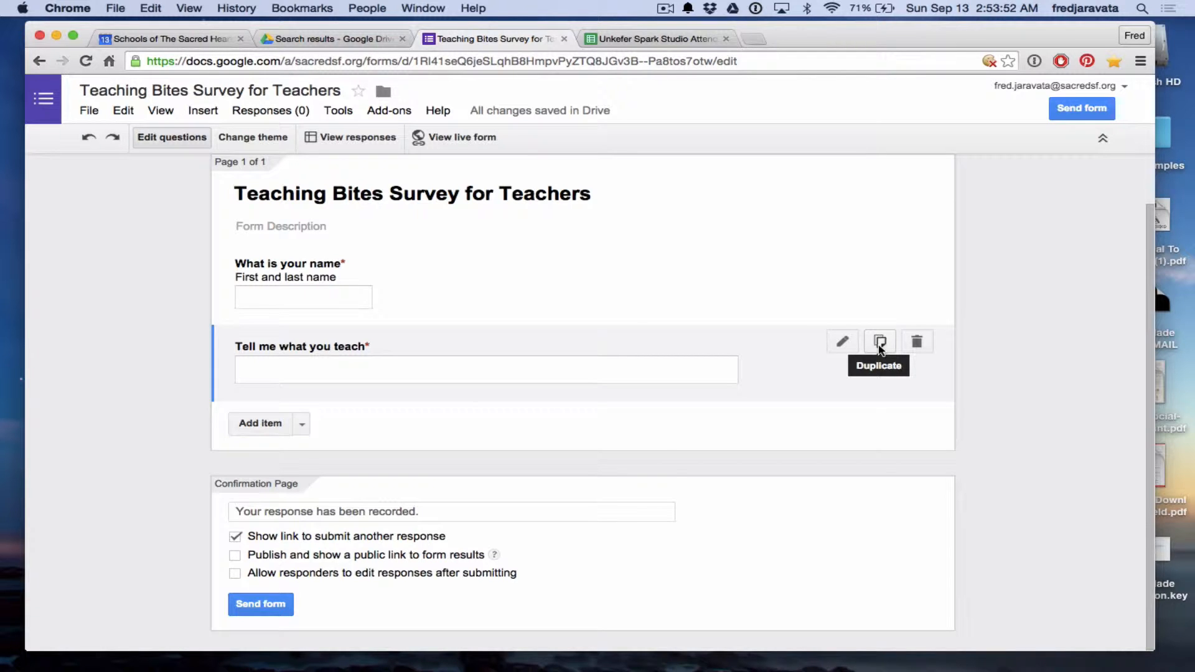
Duplicate the teaching question and retitle the copy 'Where do you teach?'.
left_click(879, 342)
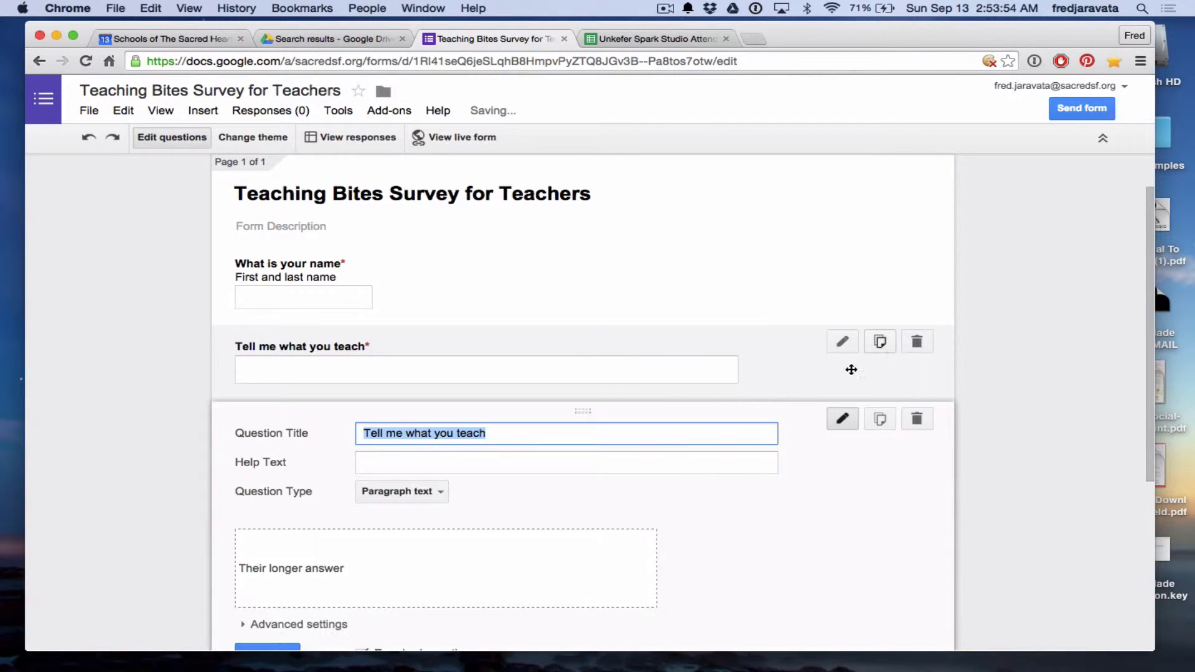
left_click(621, 435)
key("BackSpace")
key("BackSpace")
key("BackSpace")
key("BackSpace")
key("BackSpace")
key("BackSpace")
key("BackSpace")
key("BackSpace")
key("BackSpace")
key("BackSpace")
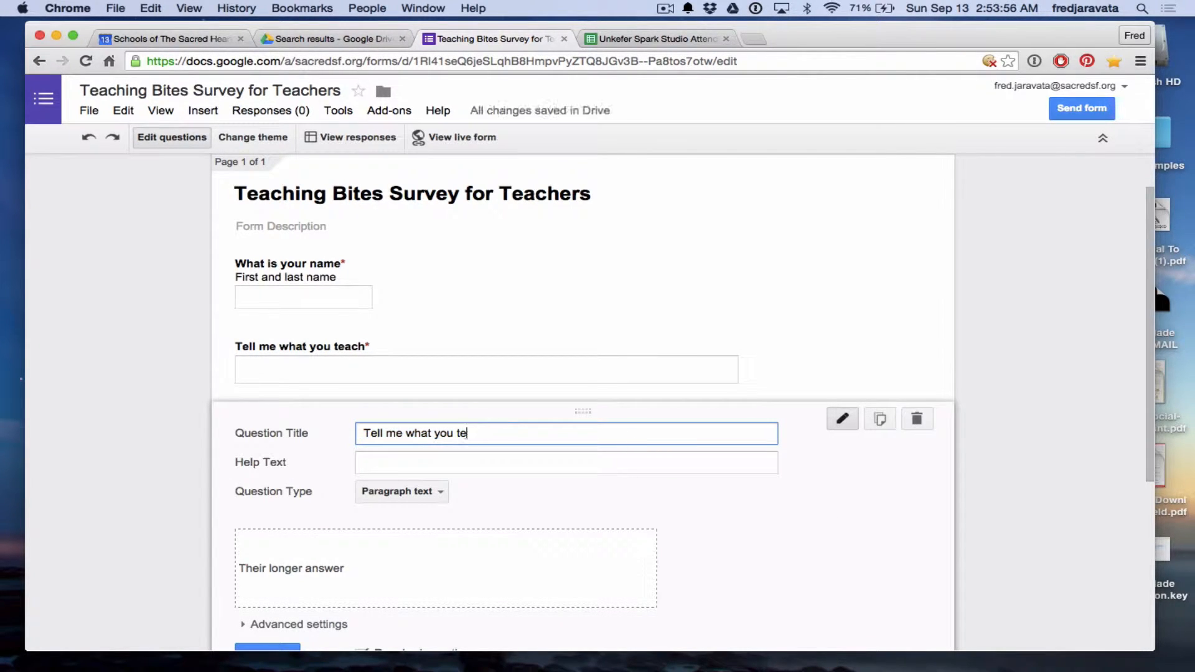
key("BackSpace")
key("BackSpace")
key("BackSpace")
key("BackSpace")
key("BackSpace")
key("BackSpace")
key("BackSpace")
key("BackSpace")
key("BackSpace")
key("BackSpace")
key("BackSpace")
key("BackSpace")
type("Where to")
key("BackSpace")
key("BackSpace")
type("do you teach")
Keep the copy as a required Paragraph text question and finish editing it.
scroll(184, 537, "down", 3)
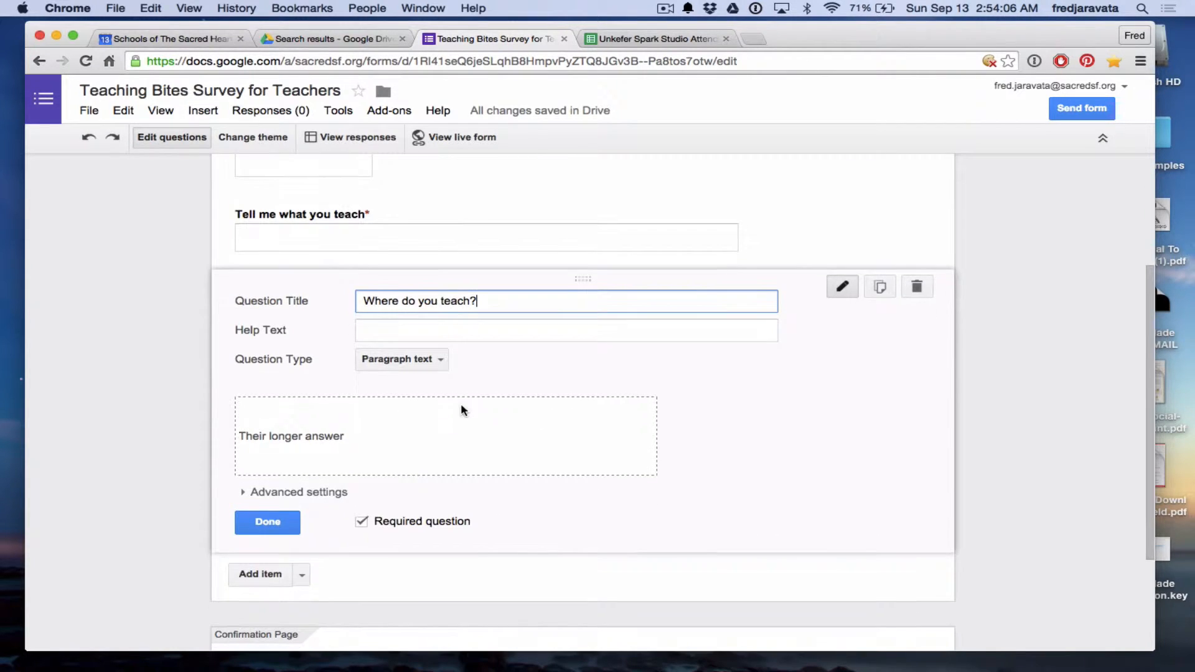
left_click(442, 365)
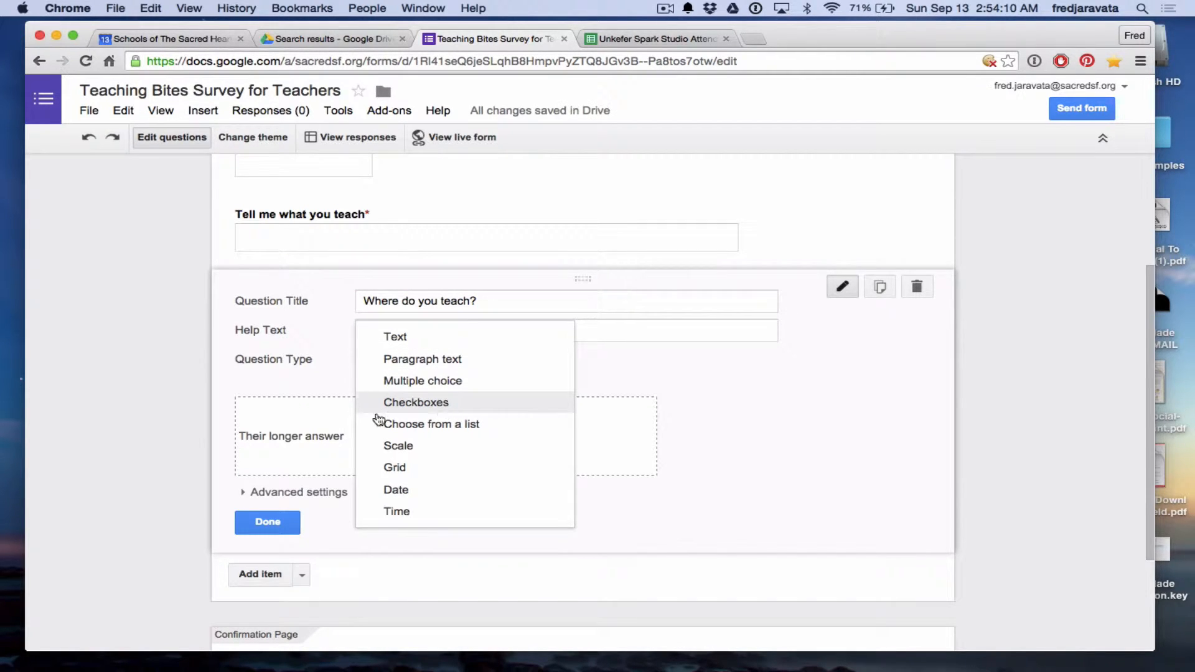
left_click(132, 435)
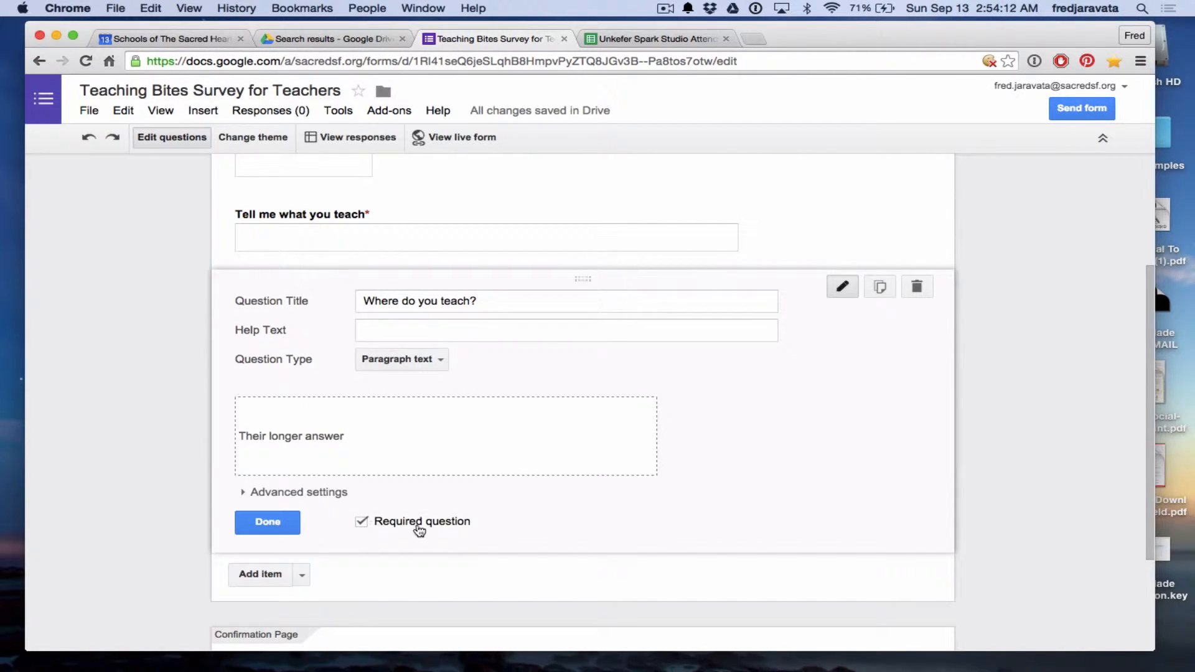
left_click(254, 525)
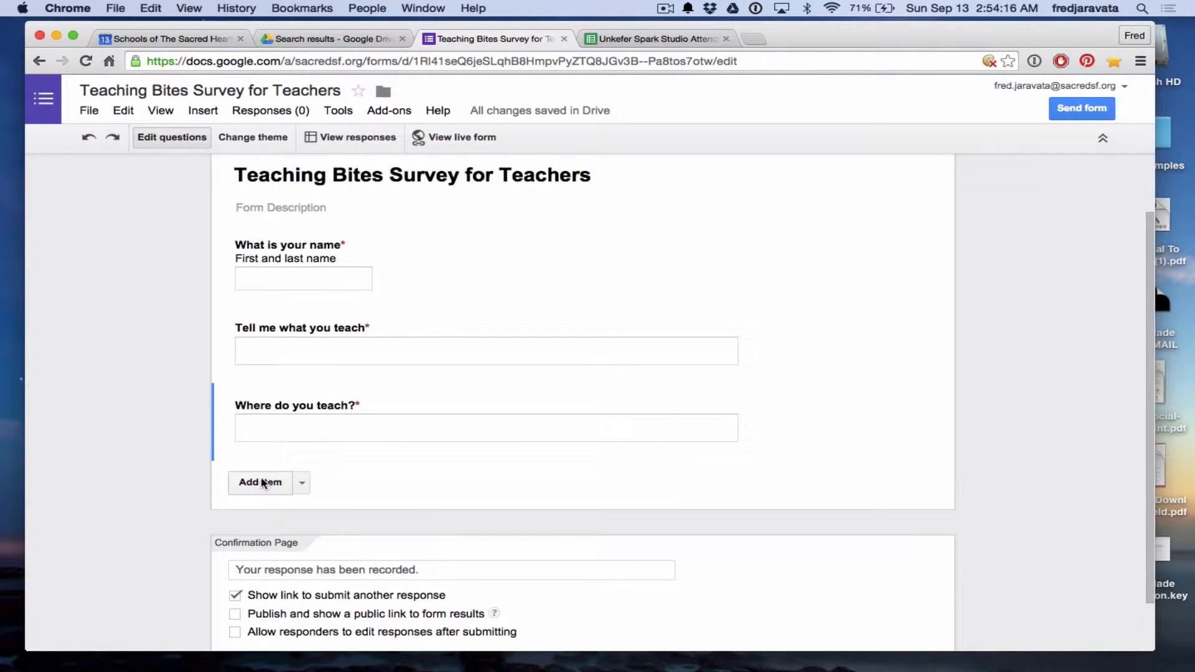
Add a multiple-choice question titled 'What subjects do you teach?'.
left_click(266, 483)
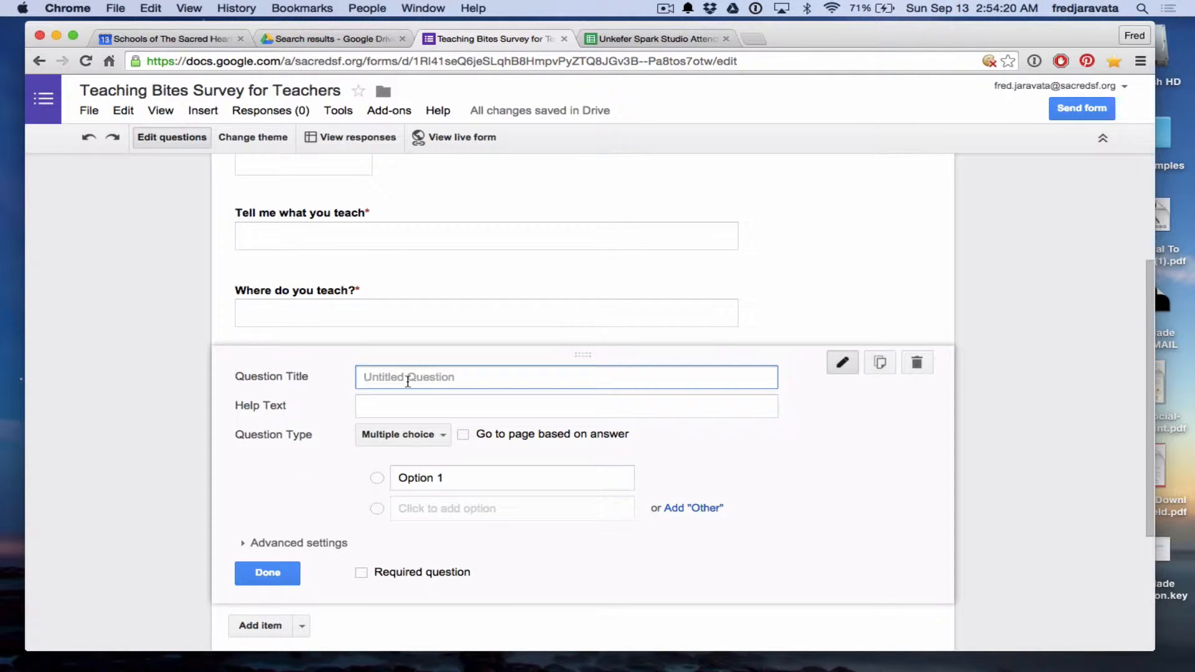
type("Choose which gradesyou tea")
key("BackSpace")
key("BackSpace")
key("BackSpace")
key("BackSpace")
key("BackSpace")
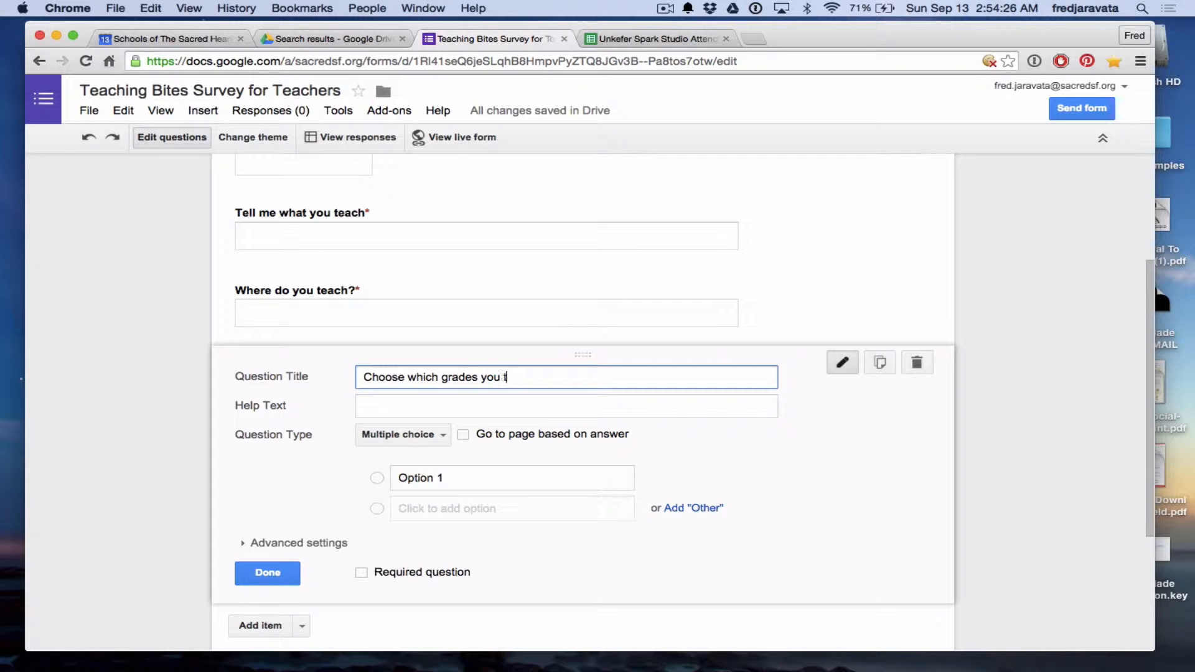
key("BackSpace")
key("BackSpace")
key("BackSpace")
key("BackSpace")
key("BackSpace")
key("BackSpace")
key("BackSpace")
key("BackSpace")
key("BackSpace")
key("BackSpace")
key("BackSpace")
key("BackSpace")
key("BackSpace")
key("BackSpace")
key("BackSpace")
key("BackSpace")
key("BackSpace")
key("BackSpace")
key("BackSpace")
key("BackSpace")
key("BackSpace")
key("BackSpace")
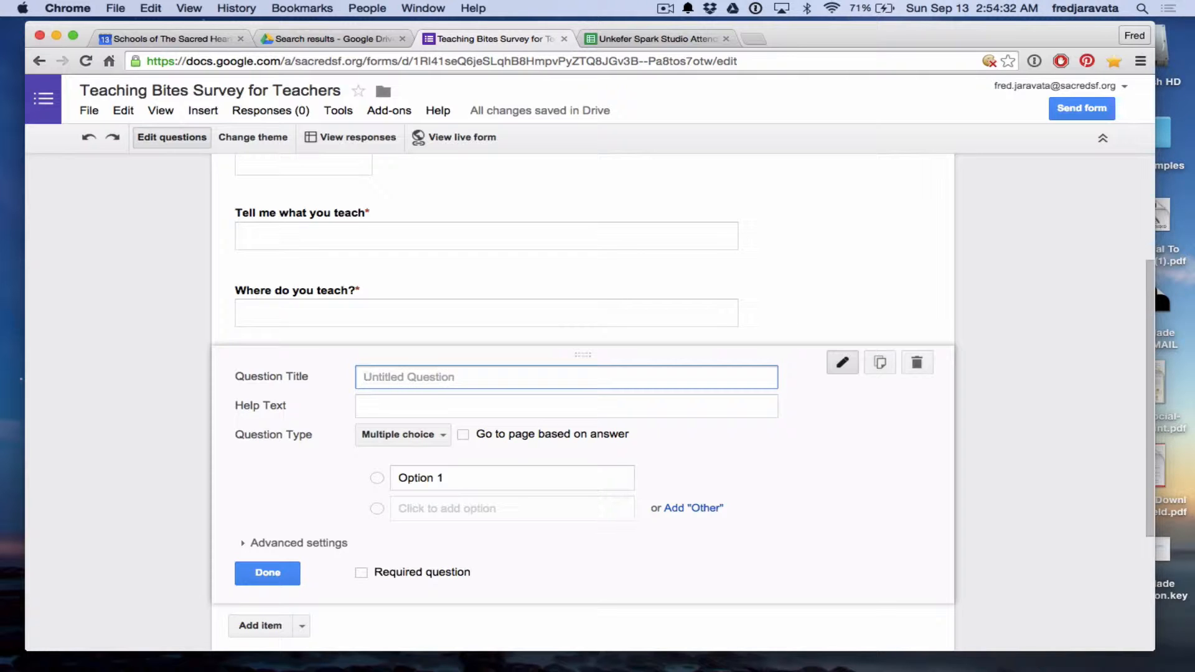
type("What subjects do you teach?")
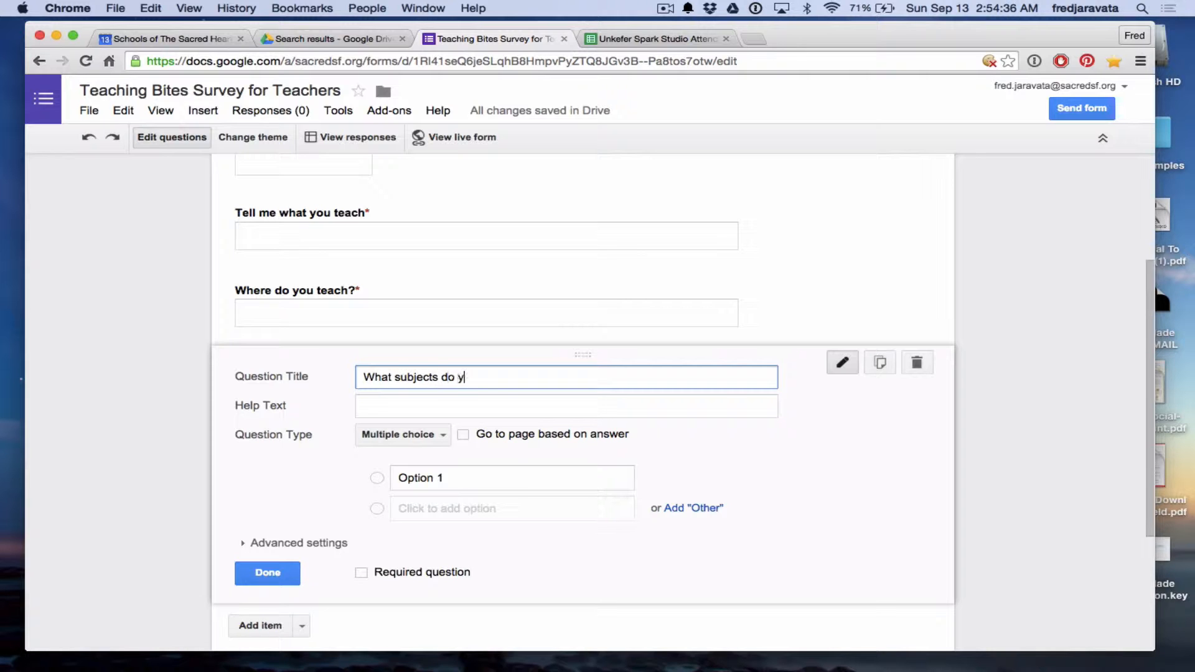
left_click(170, 475)
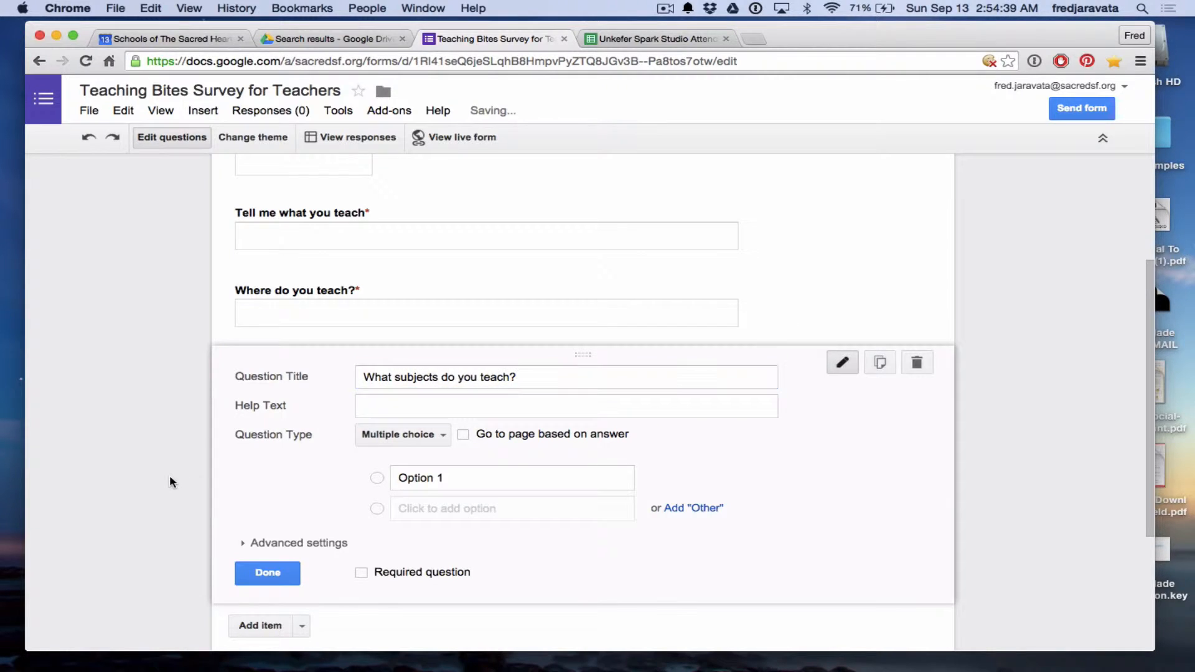
left_click(435, 437)
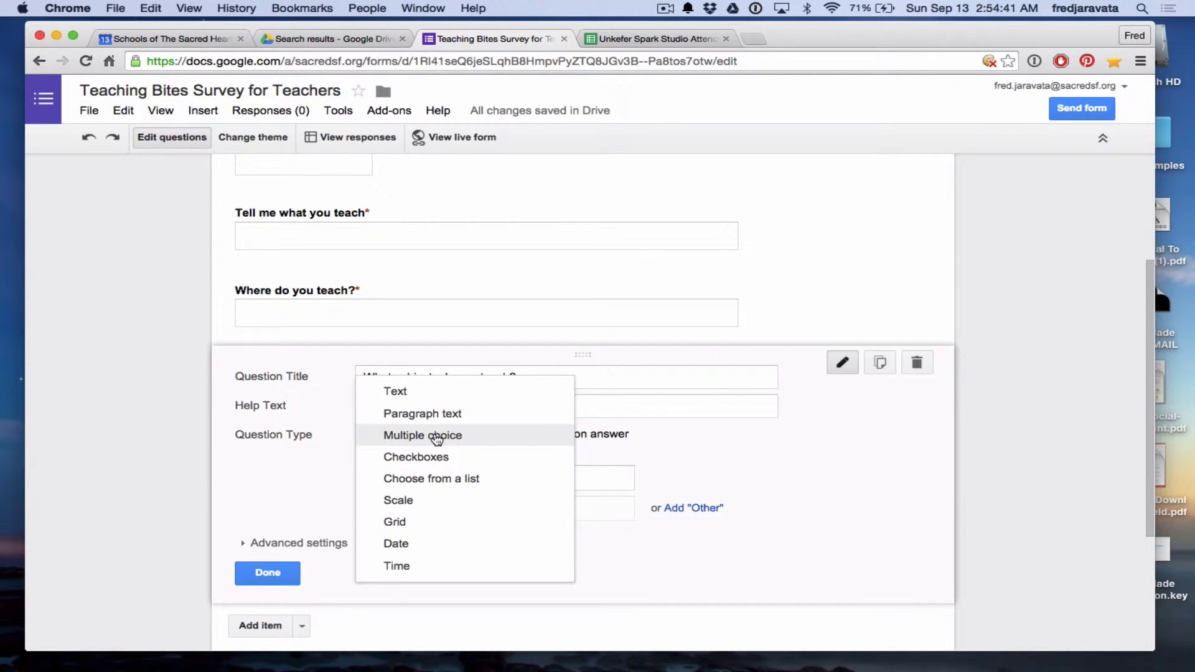
left_click(471, 437)
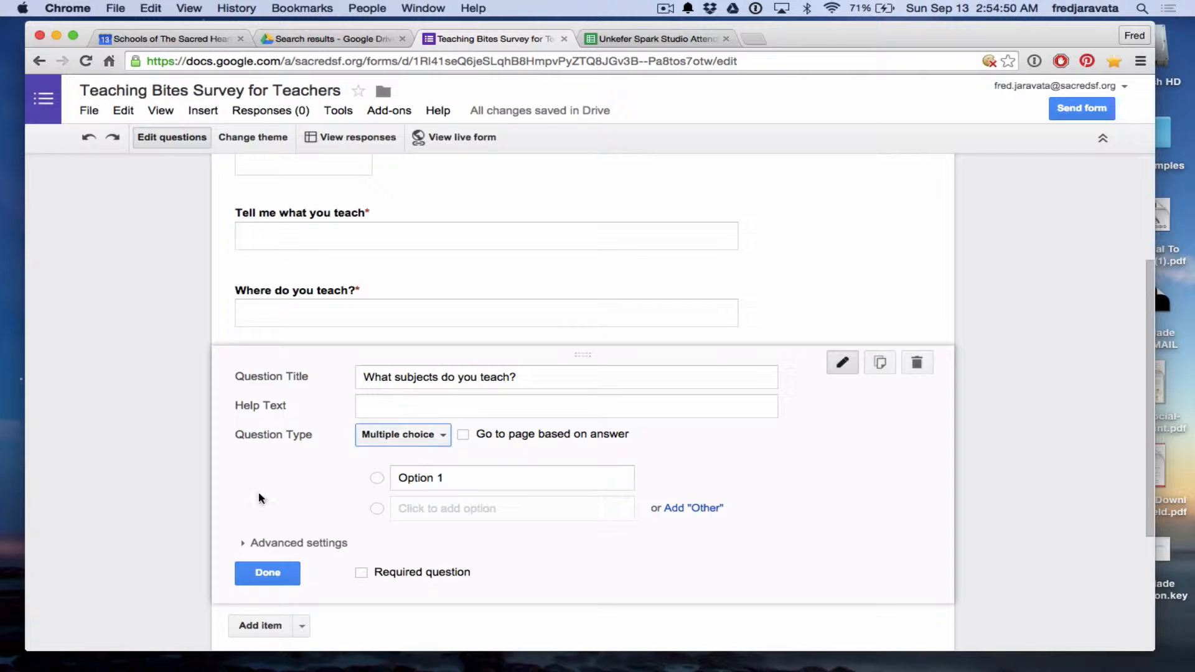
Give it choices English, Math, Science and Social Studies, and make it required.
scroll(162, 495, "down", 2)
left_click(458, 420)
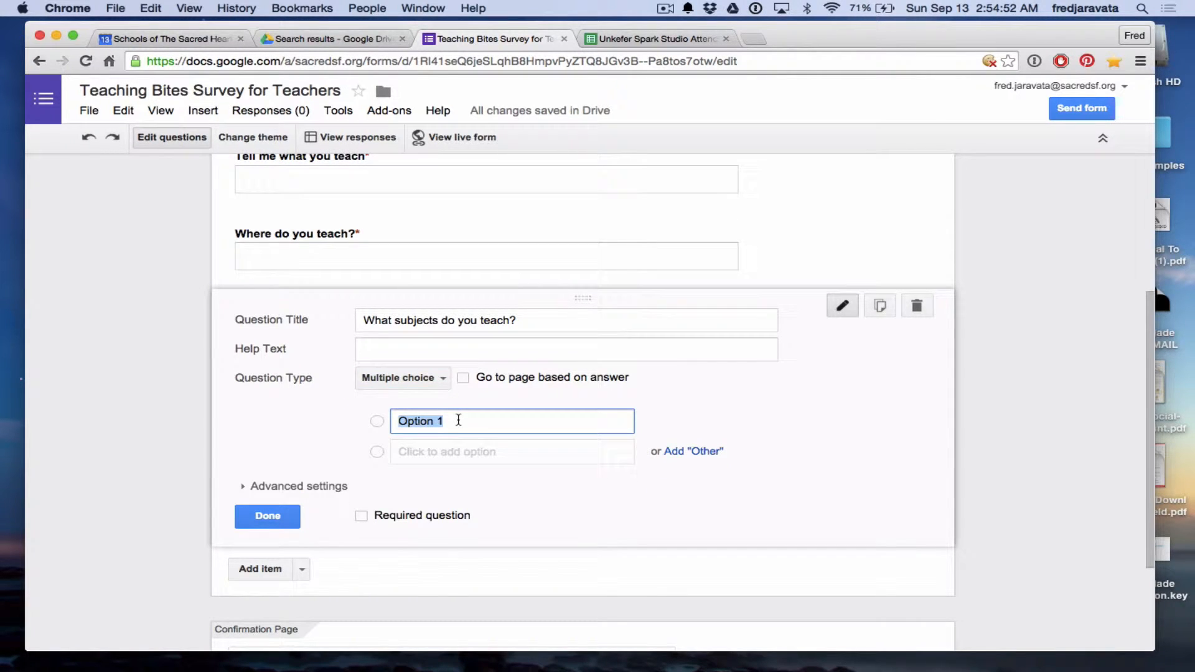
type("English")
left_click(458, 452)
type("Math")
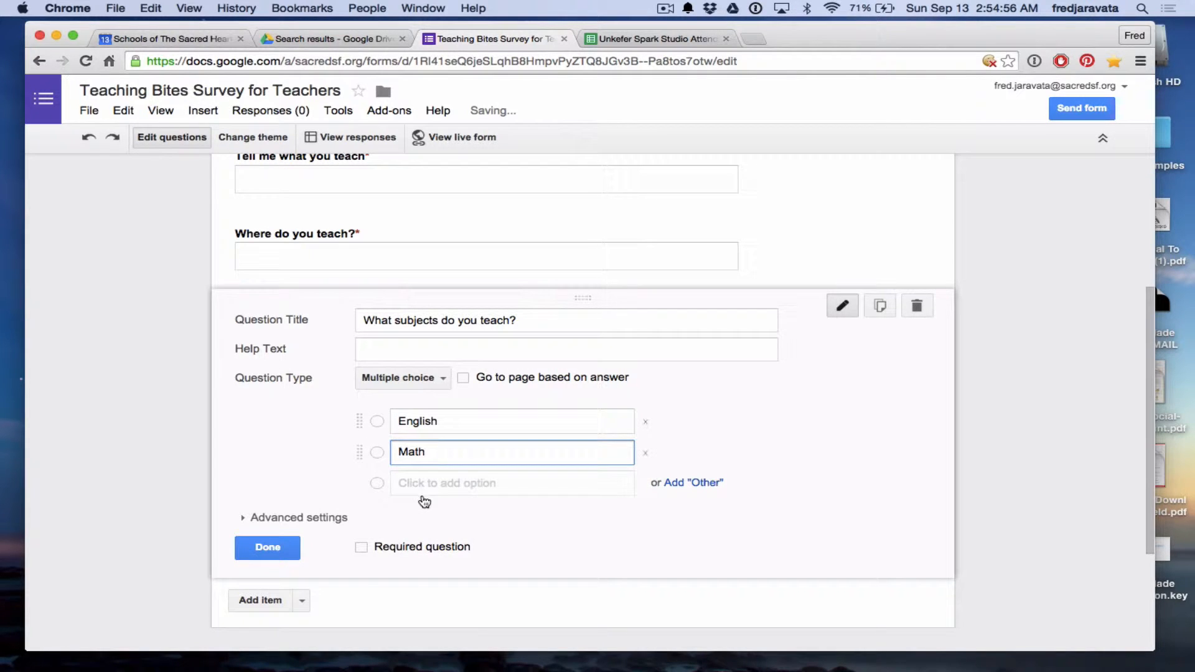
left_click(425, 483)
type("Science")
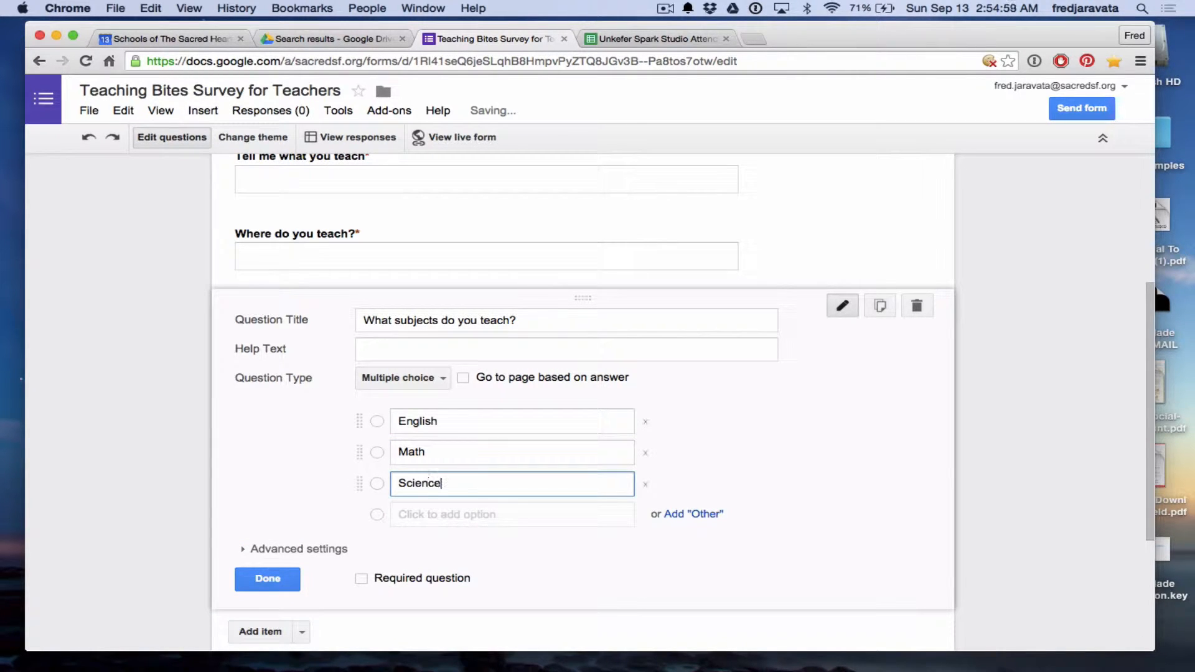
left_click(428, 514)
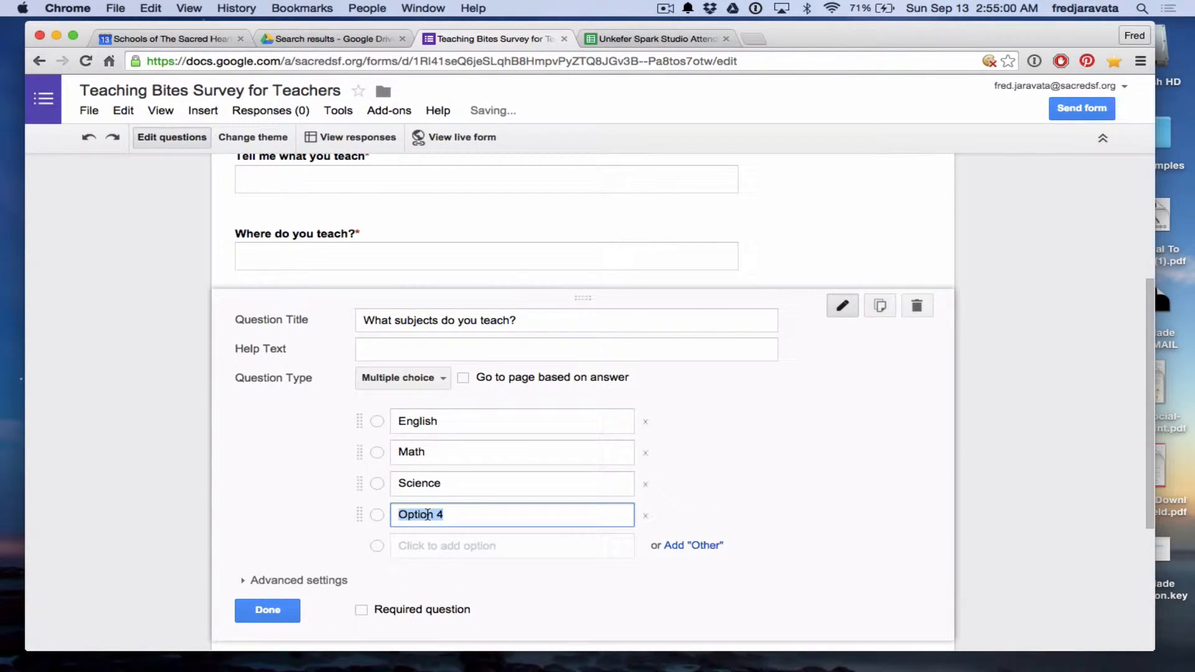
type("So")
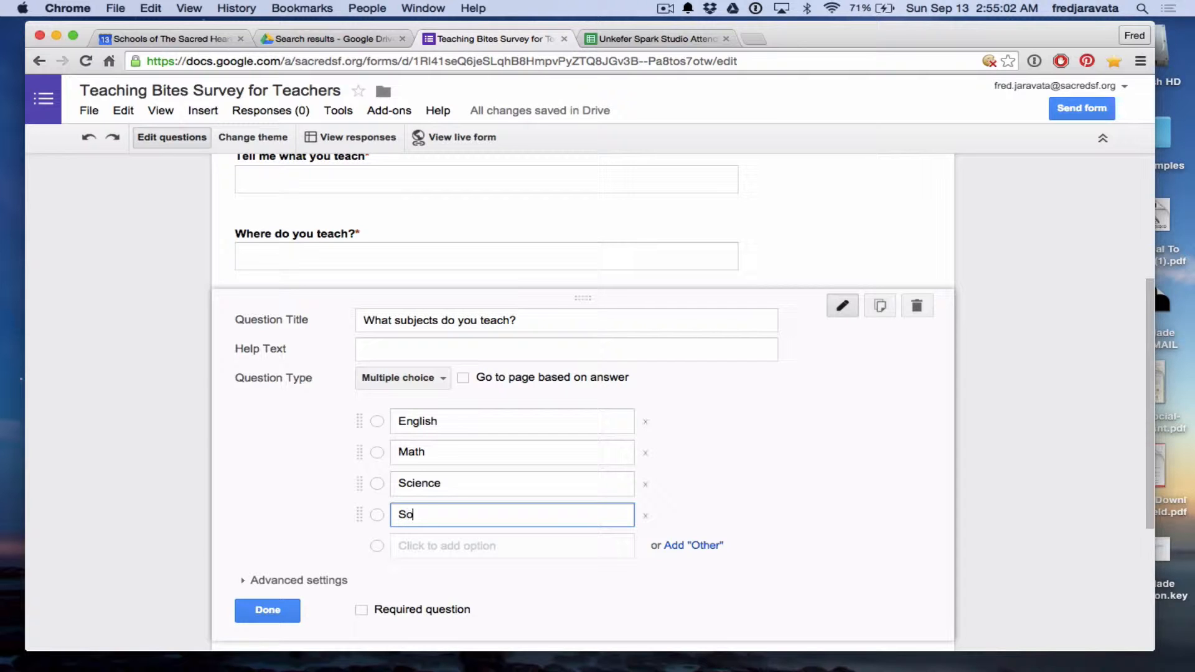
type("cial Studies")
left_click(133, 539)
scroll(125, 587, "down", 3)
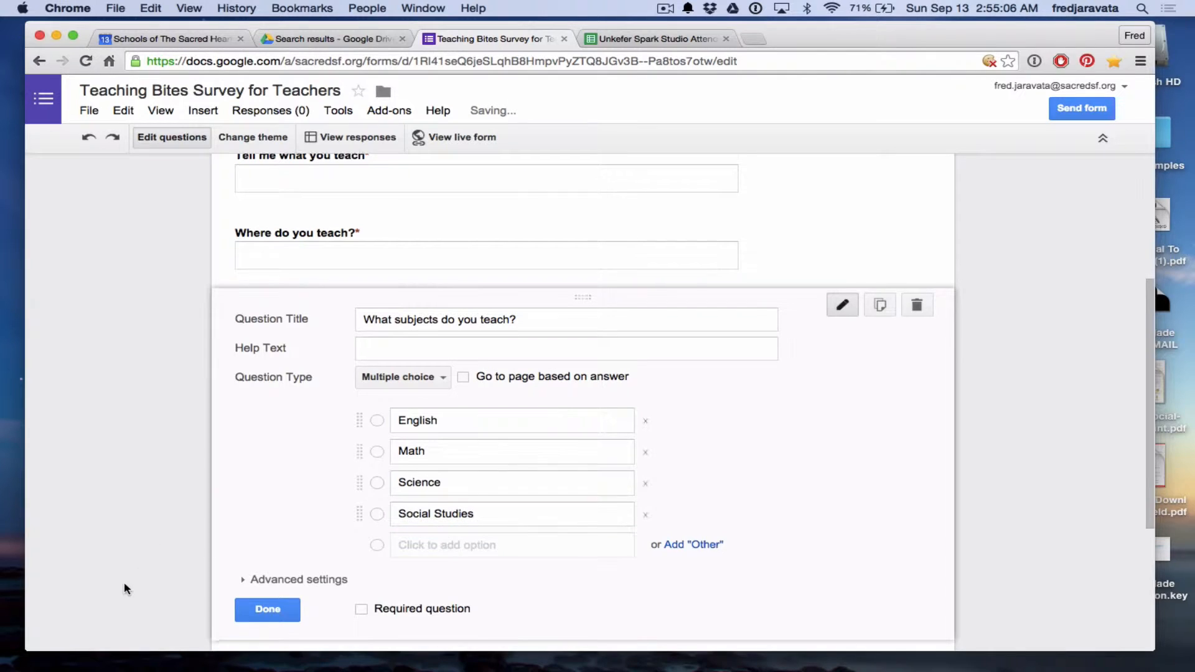
left_click(360, 482)
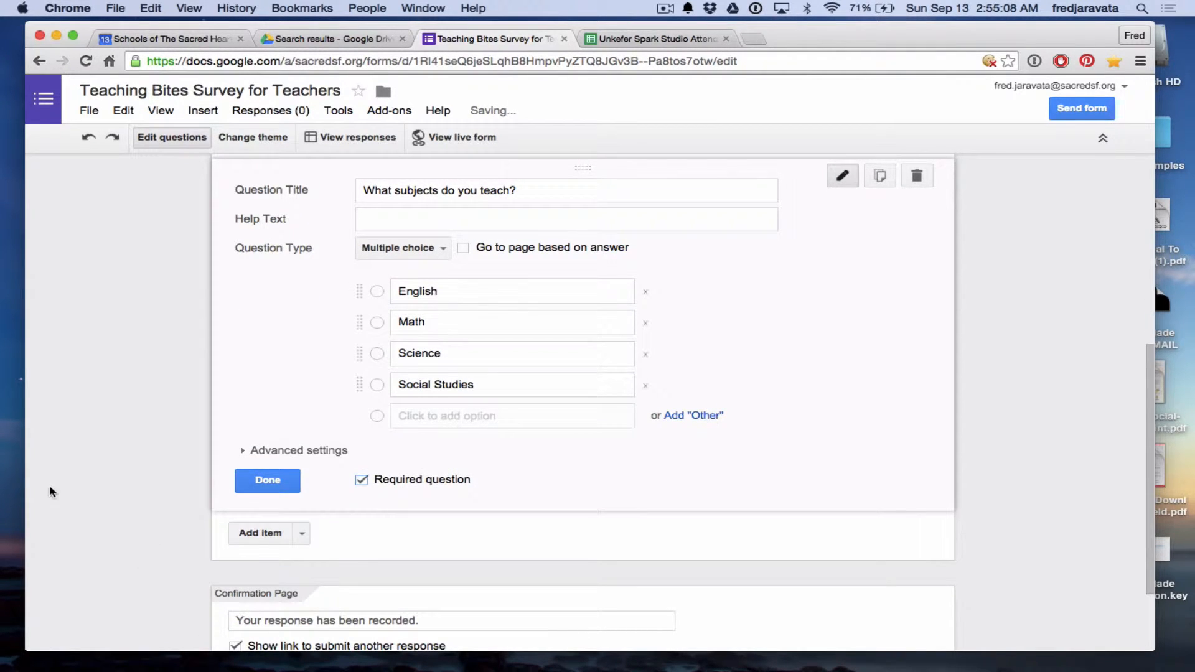
left_click(267, 480)
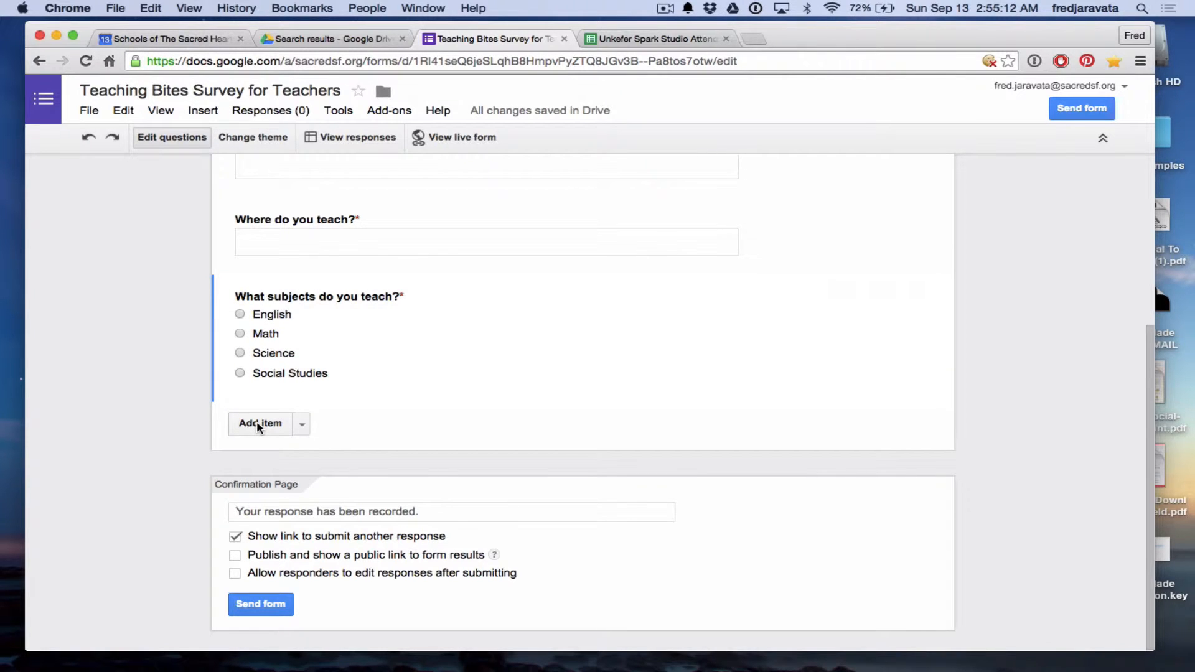
Add a Checkboxes question titled 'What grades have your taught?'.
left_click(259, 426)
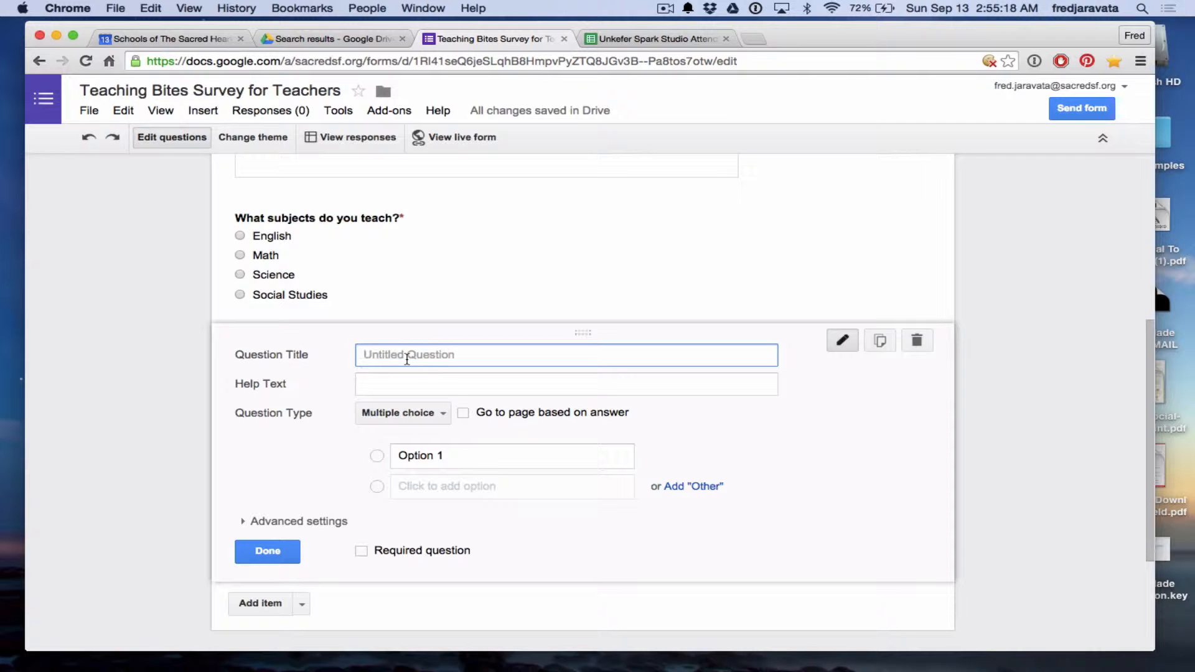
left_click(441, 414)
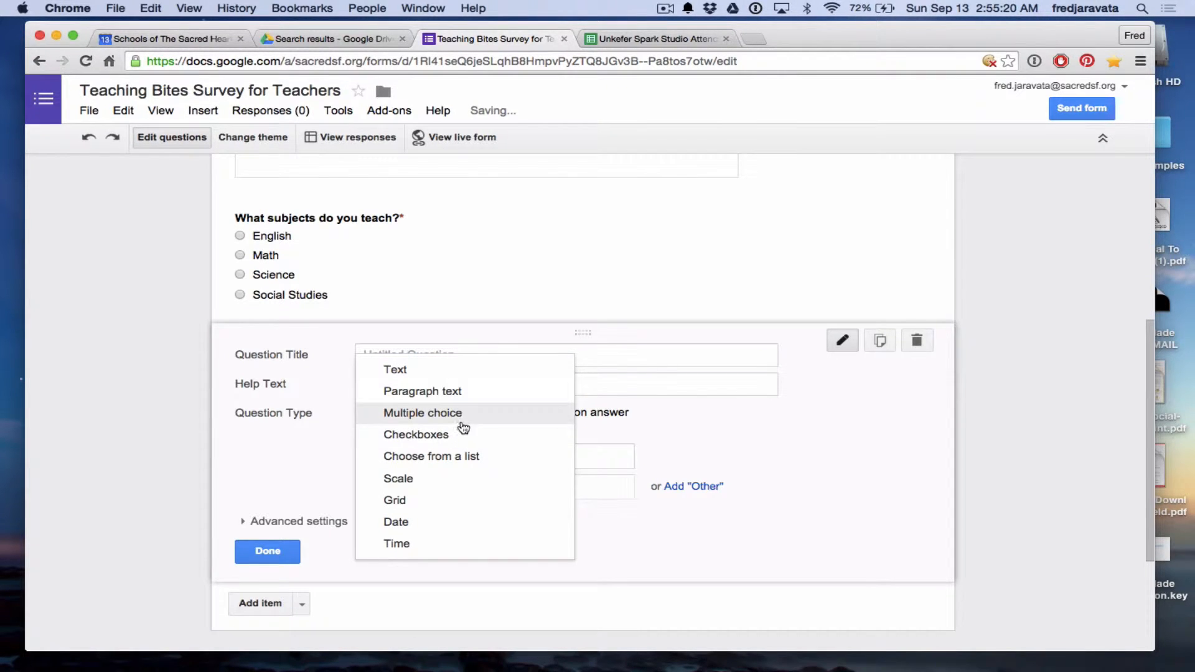
left_click(464, 439)
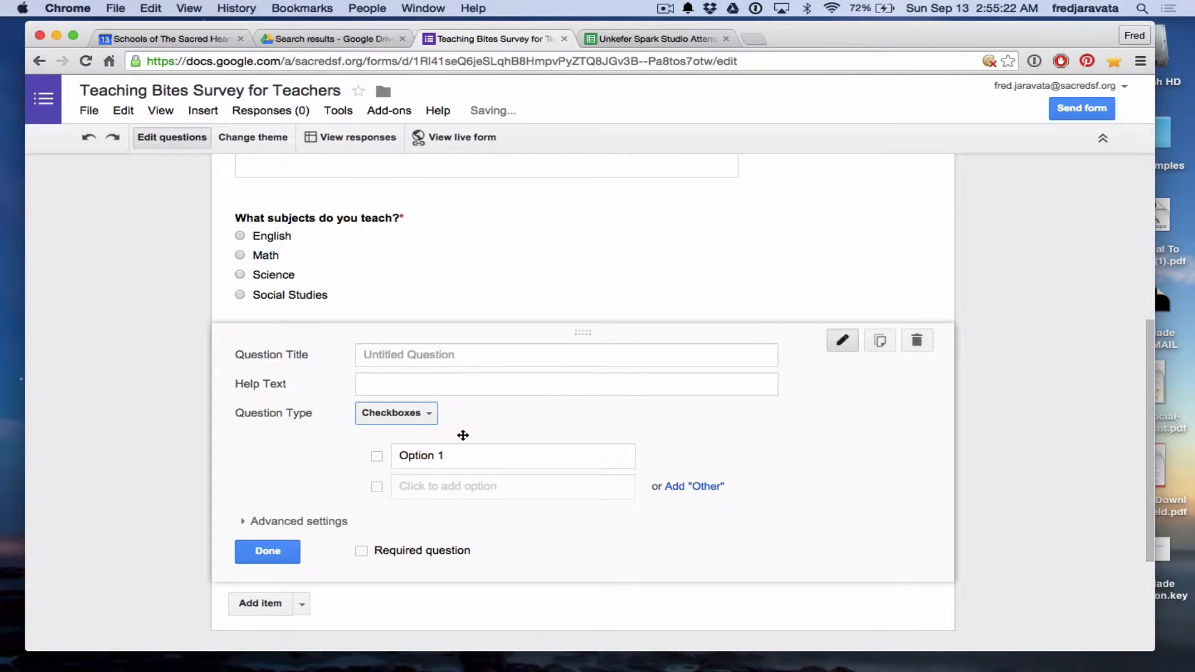
left_click(487, 358)
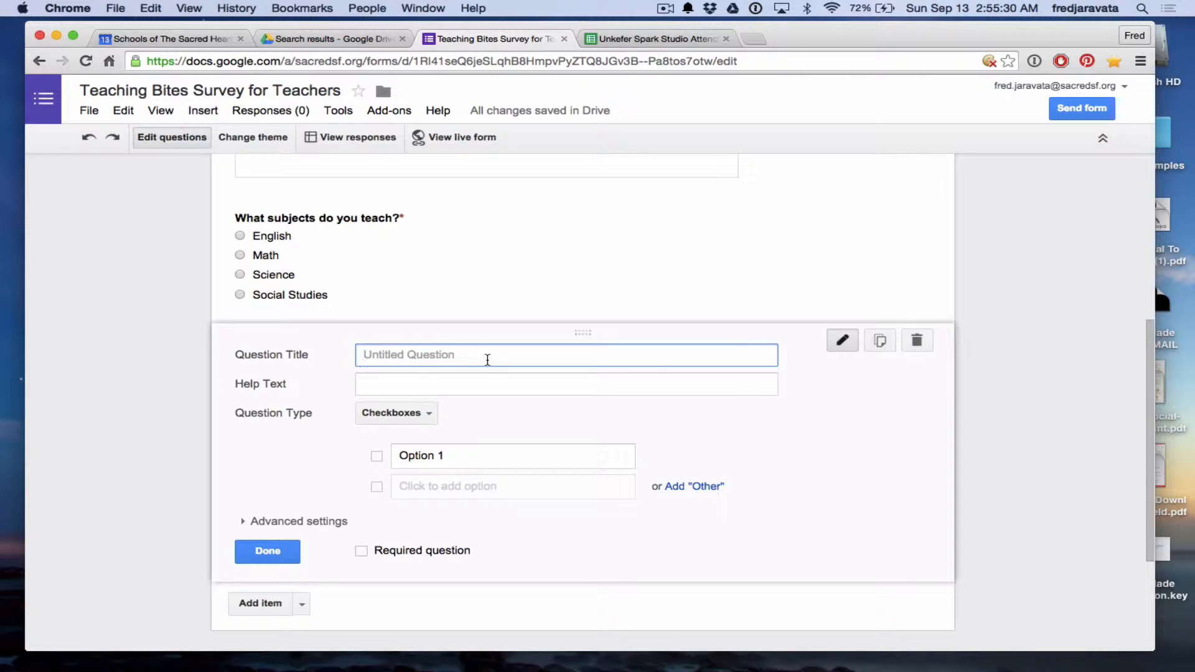
type("What grades have your taught?")
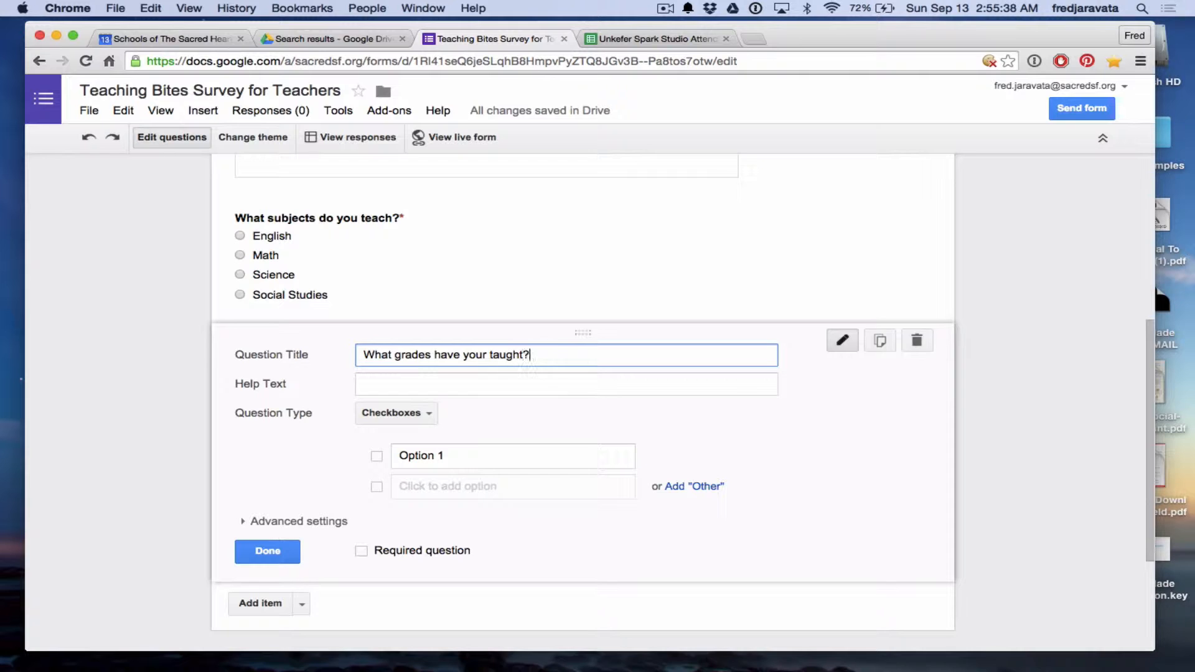
Enter the grade options K, 1, 2, 3, 4 and 5.
left_click(435, 455)
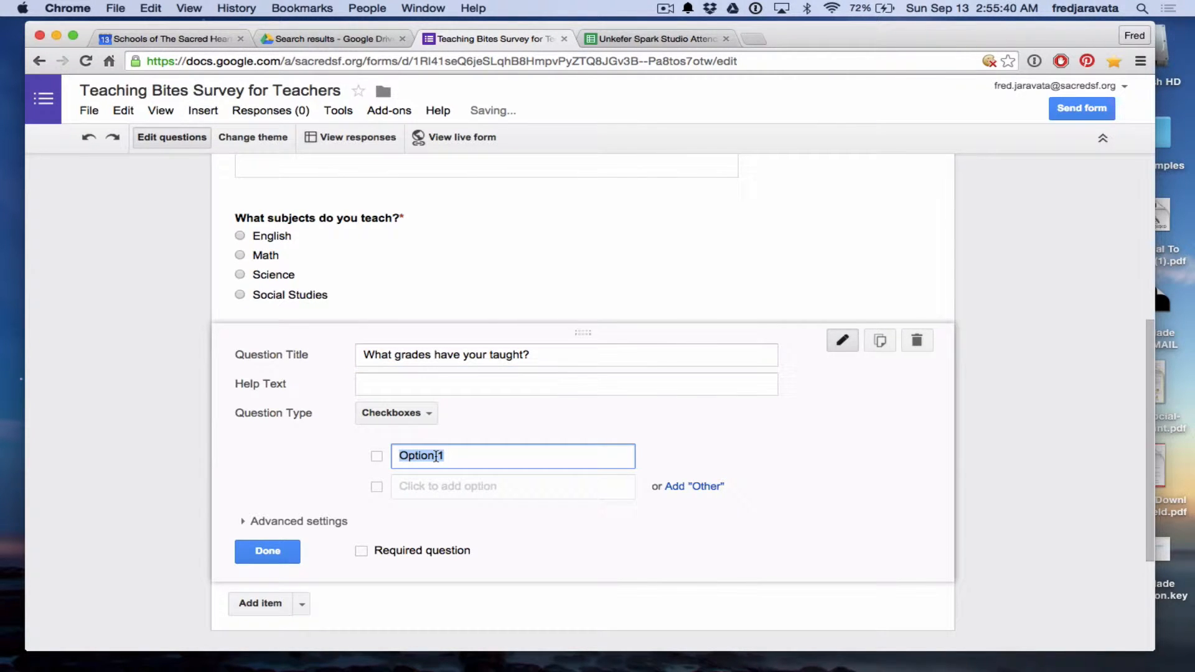
type("K")
left_click(440, 487)
type("1")
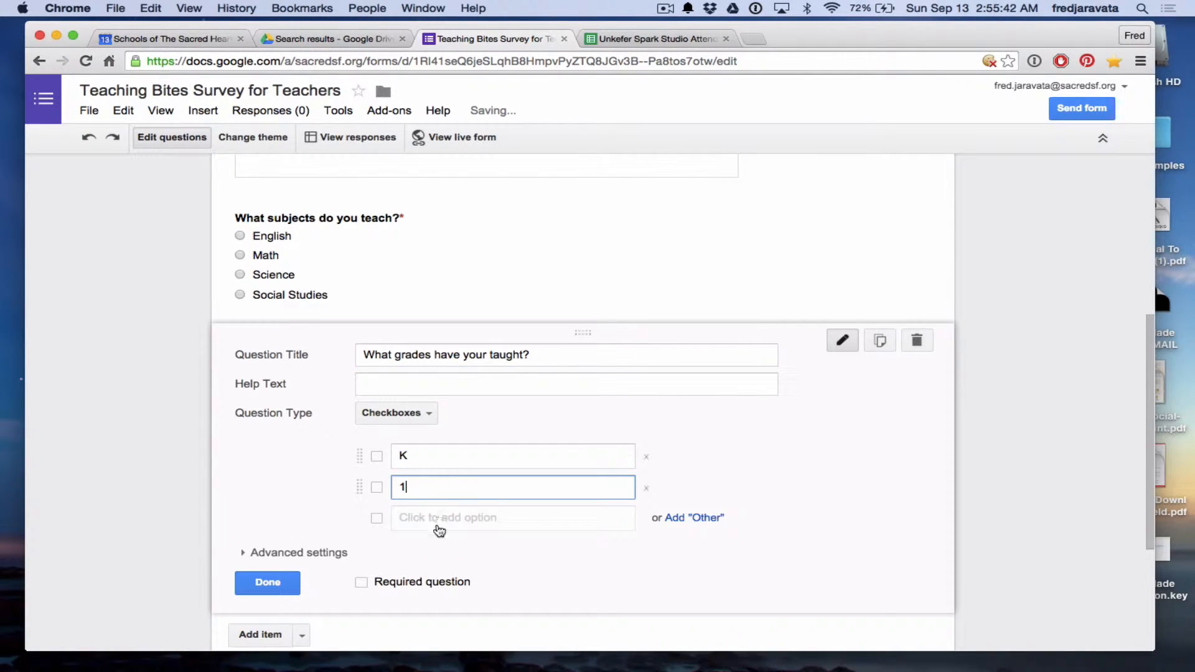
left_click(438, 519)
left_click(440, 550)
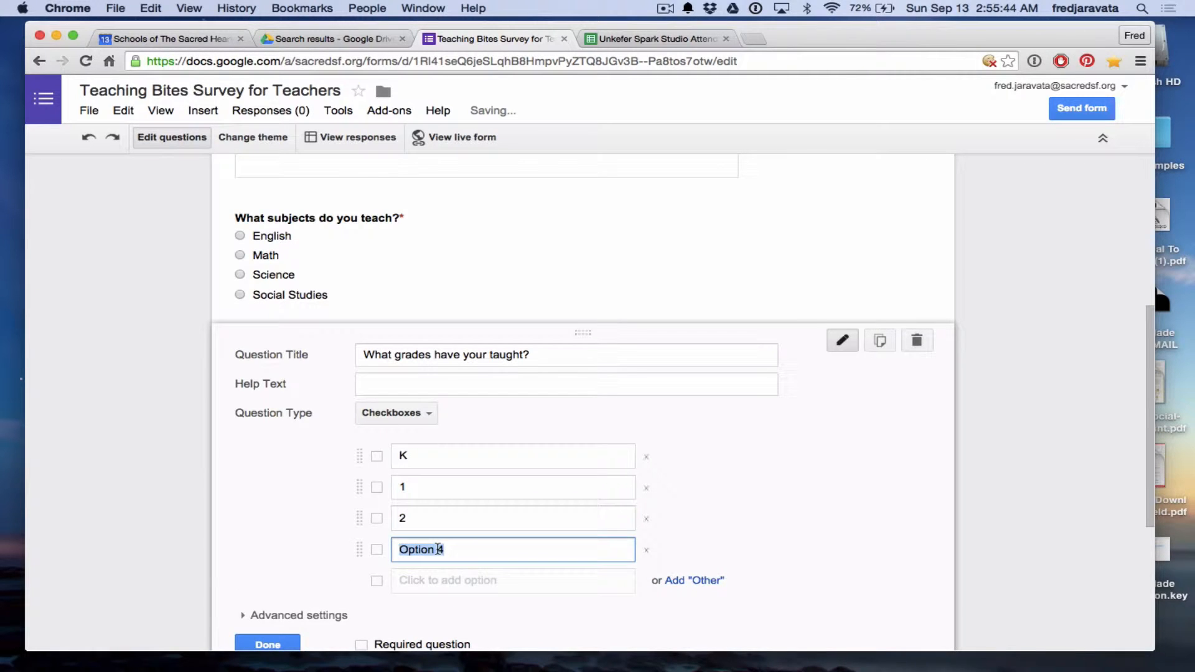
type("3")
left_click(440, 580)
type("4")
left_click(438, 605)
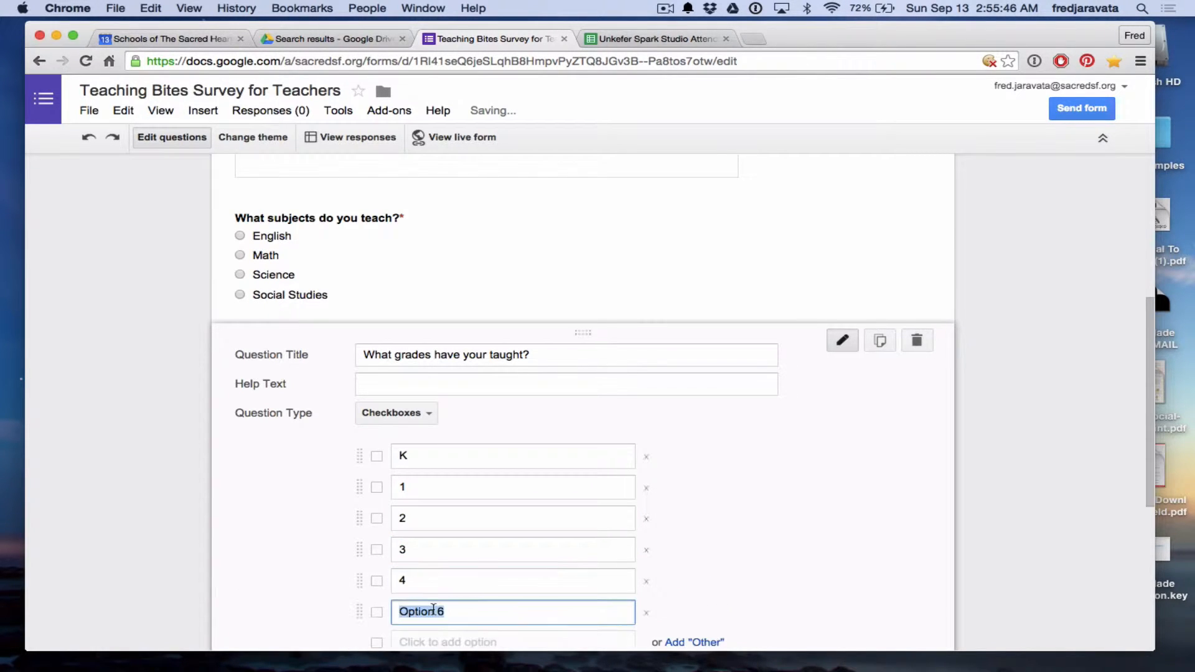
type("5")
scroll(194, 584, "down", 3)
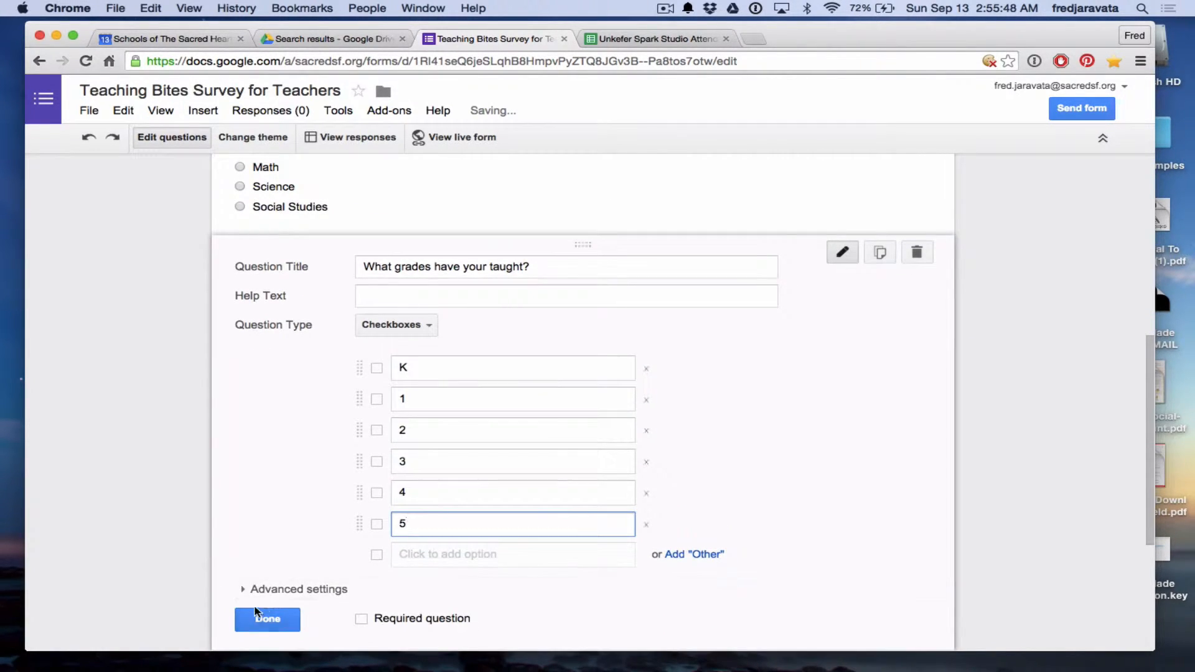
Make the grades question required and finish editing it.
left_click(364, 622)
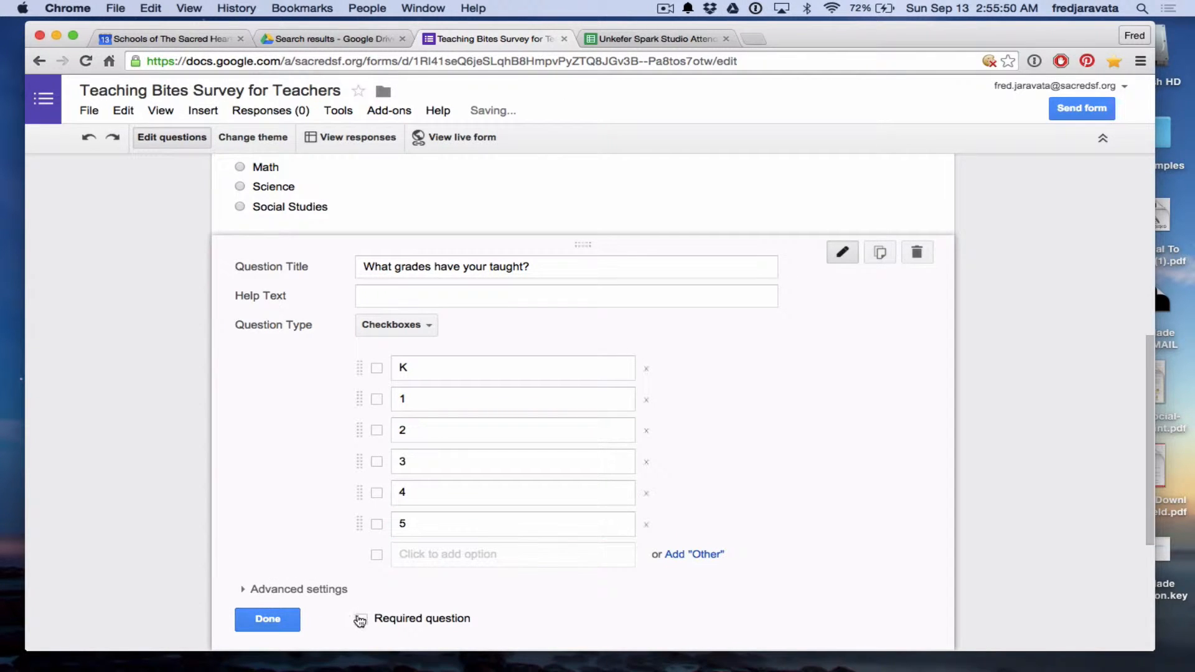
left_click(361, 619)
left_click(280, 621)
scroll(169, 531, "up", 2)
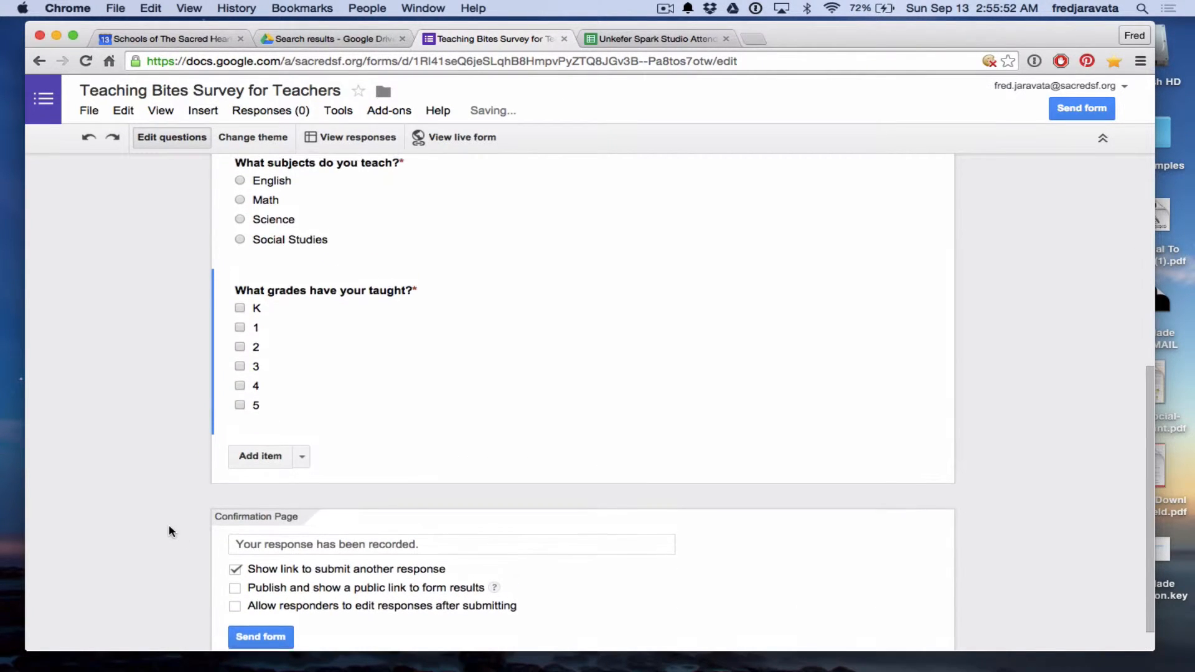
Add a Scale question titled 'How do you like this survey?'.
scroll(171, 531, "up", 4)
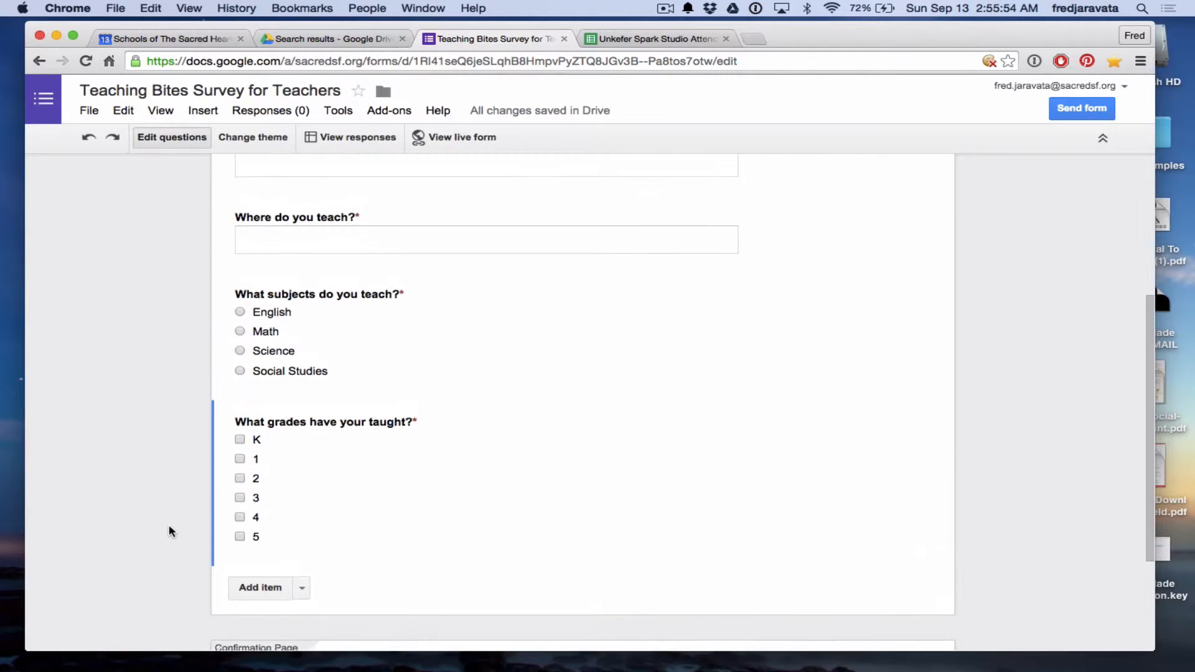
scroll(169, 528, "up", 2)
scroll(170, 528, "down", 5)
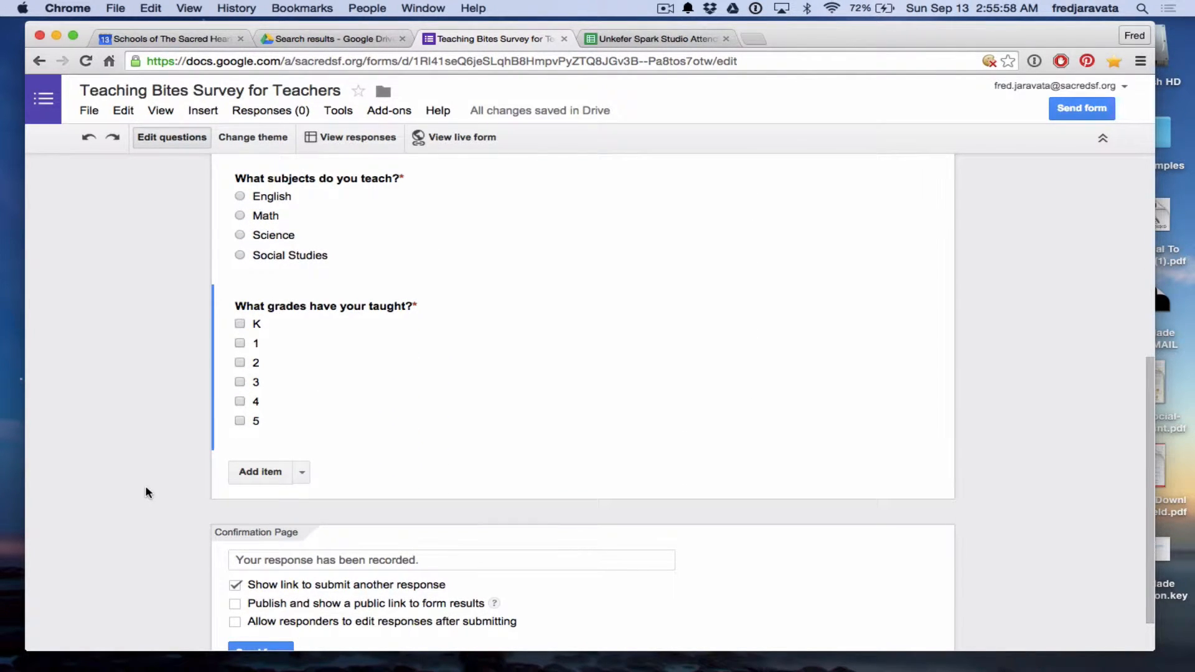
left_click(264, 473)
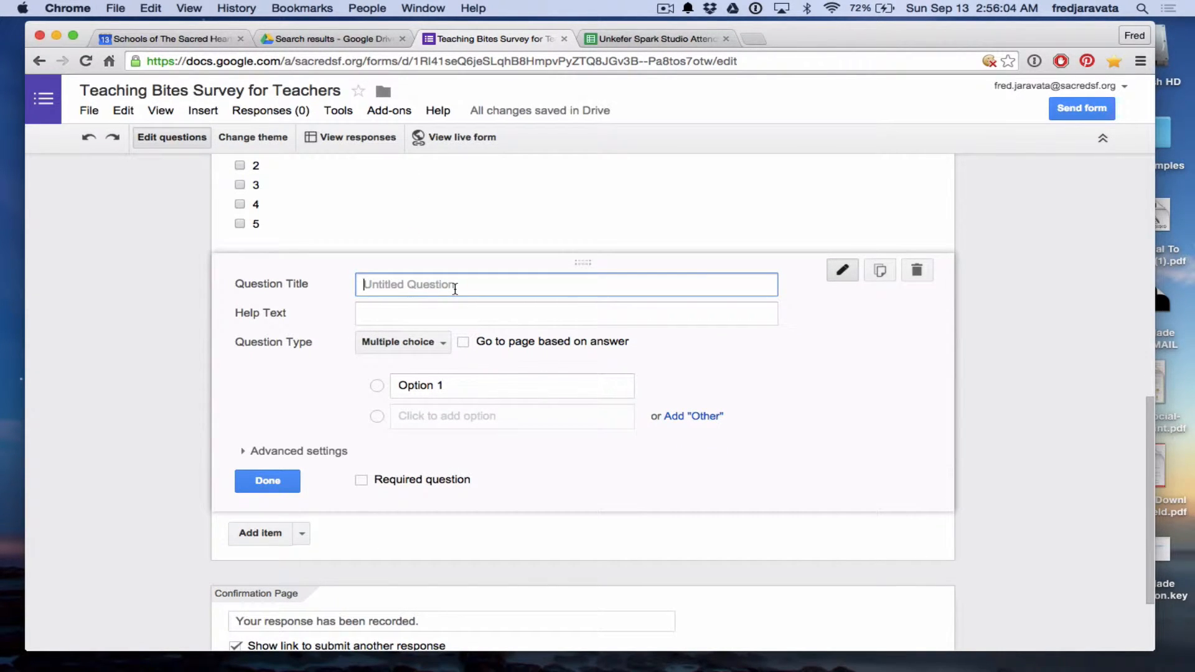
type("How do you like hthis survey?")
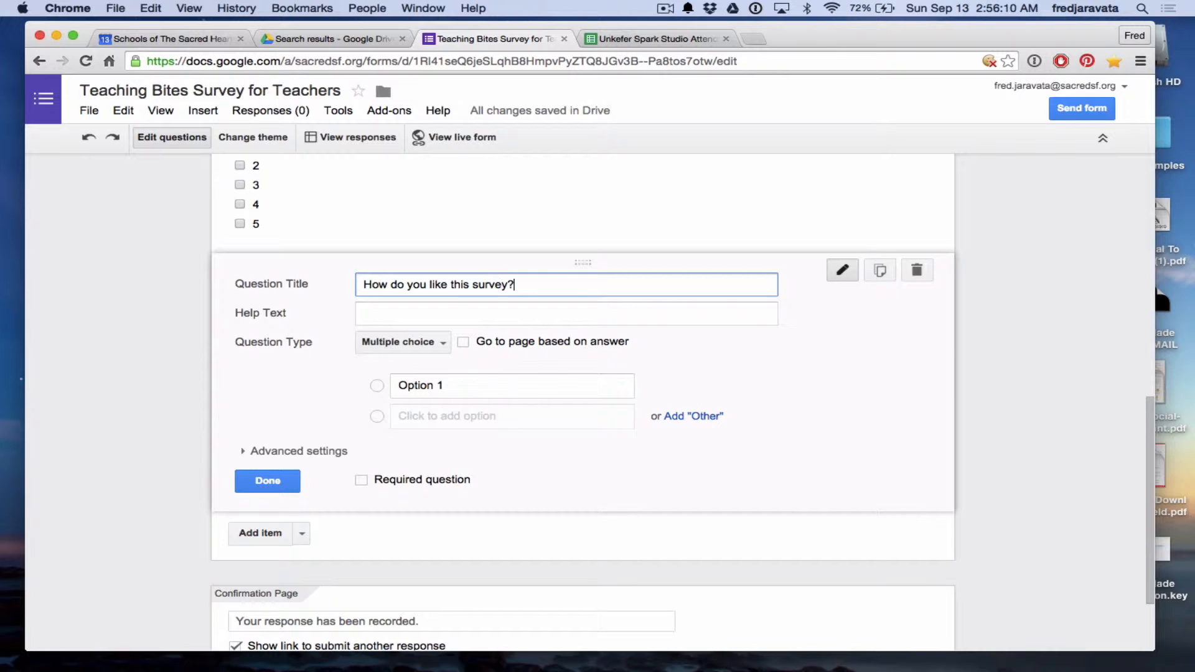
left_click(436, 337)
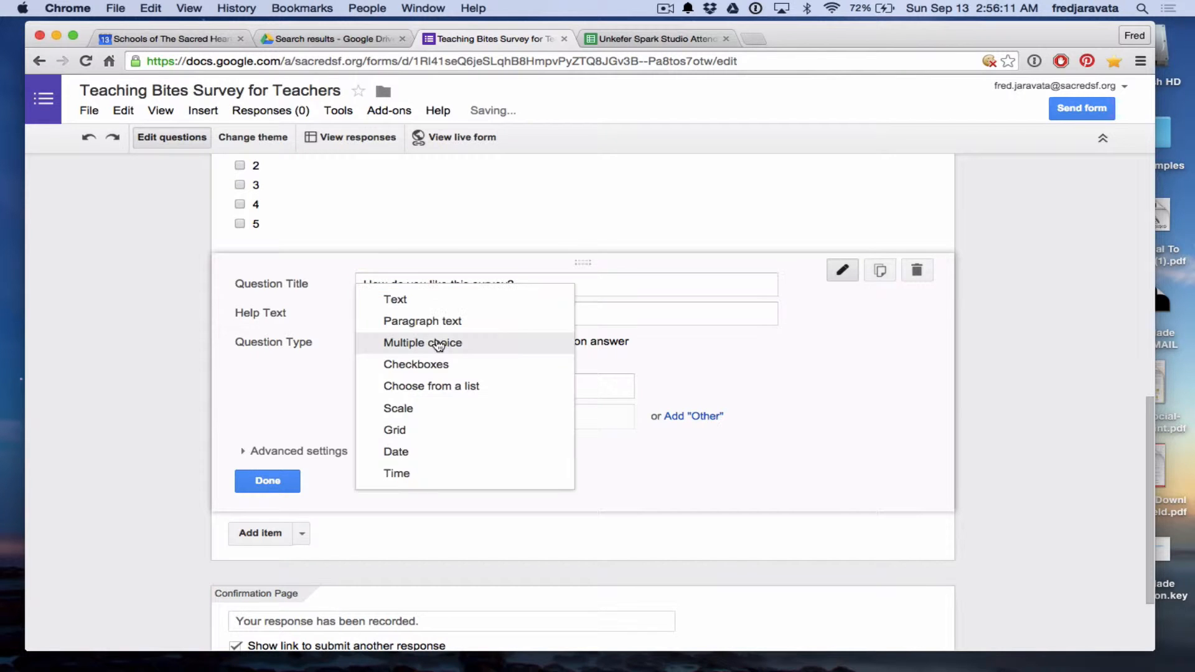
left_click(420, 409)
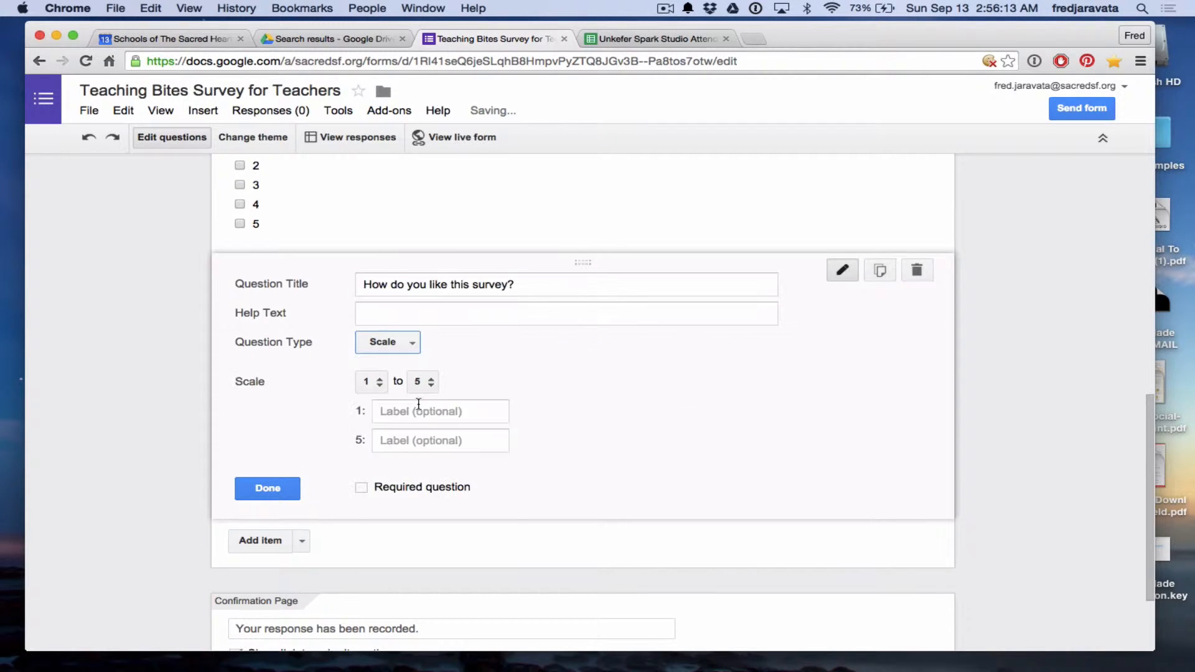
Set the scale 1 to 5 labelled 'Hate it' and 'Love it!', and make it required.
left_click(378, 387)
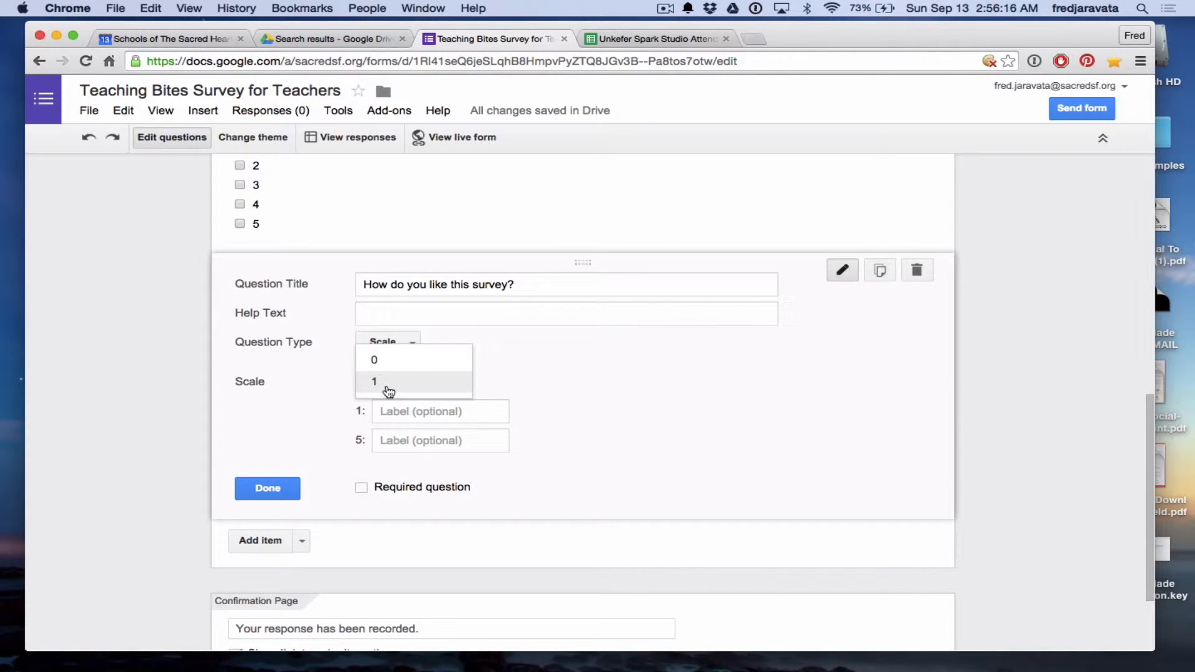
left_click(382, 389)
left_click(445, 409)
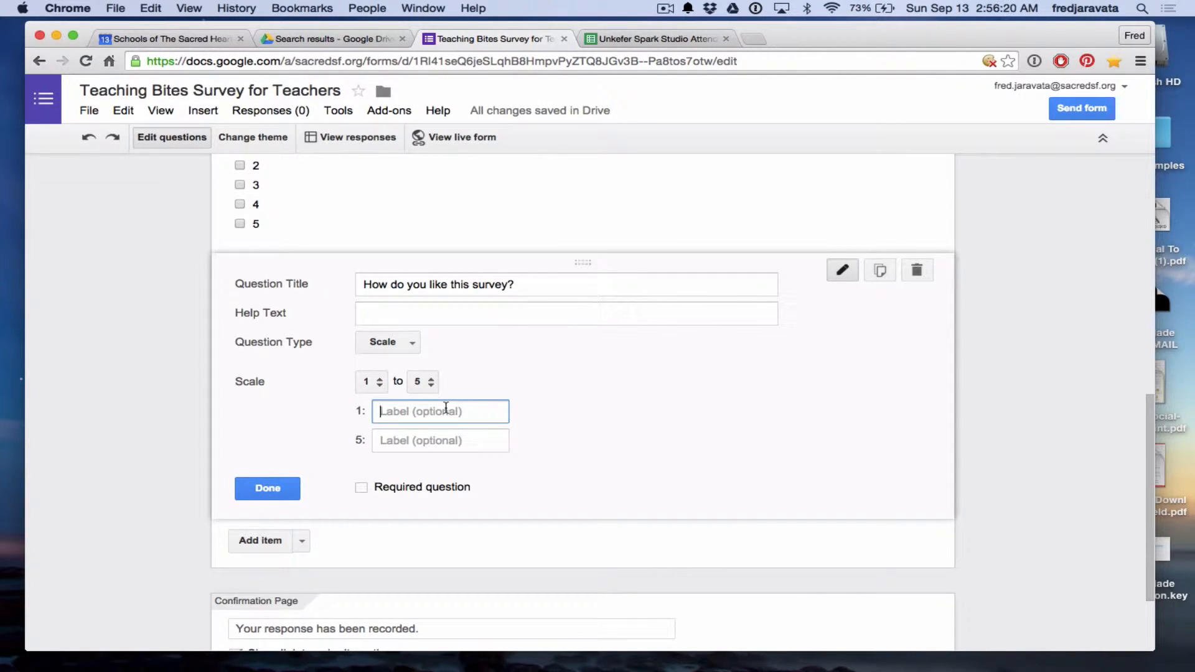
type("Hate it")
left_click(445, 442)
type("Lov")
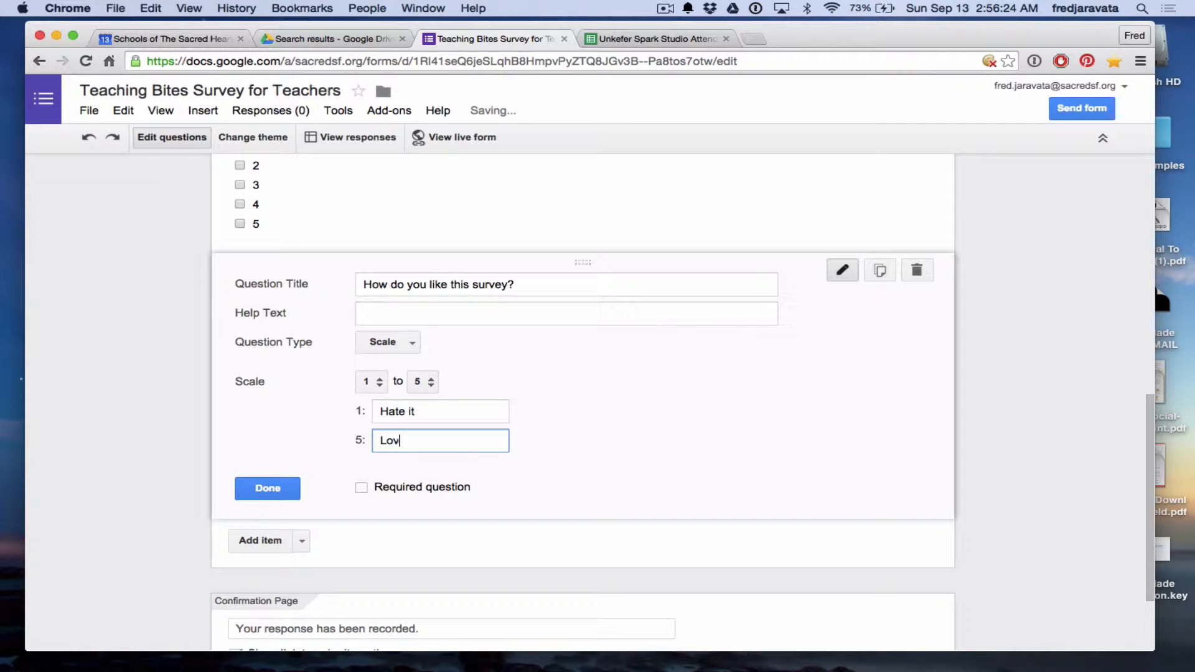
type("e it!")
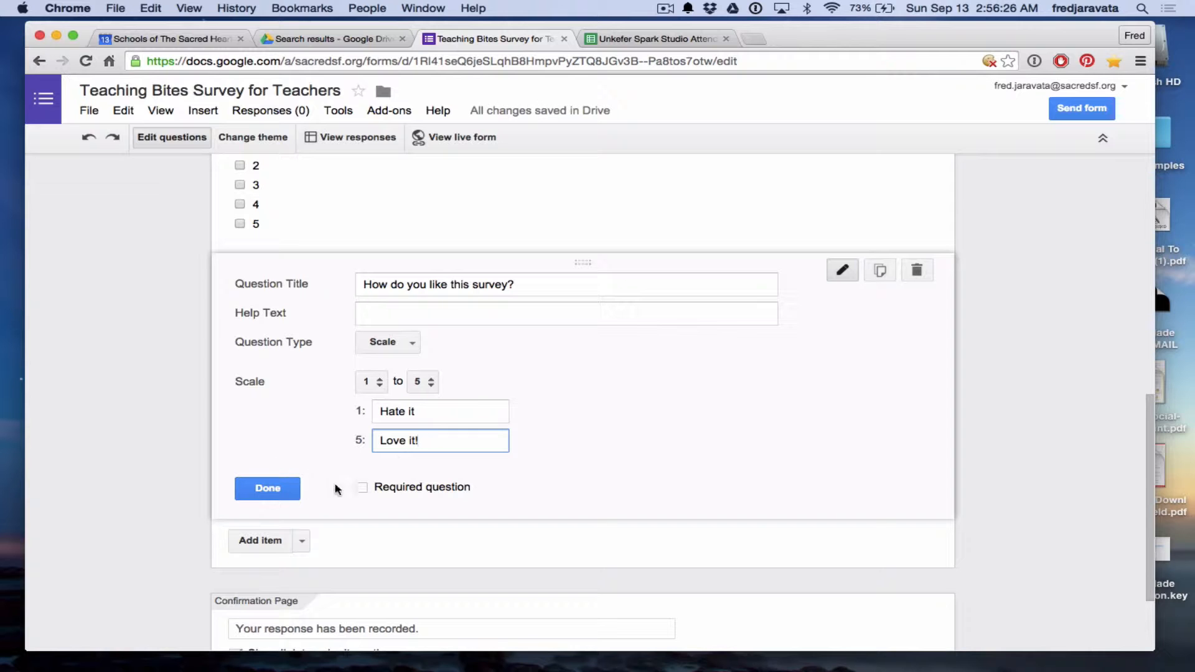
left_click(362, 489)
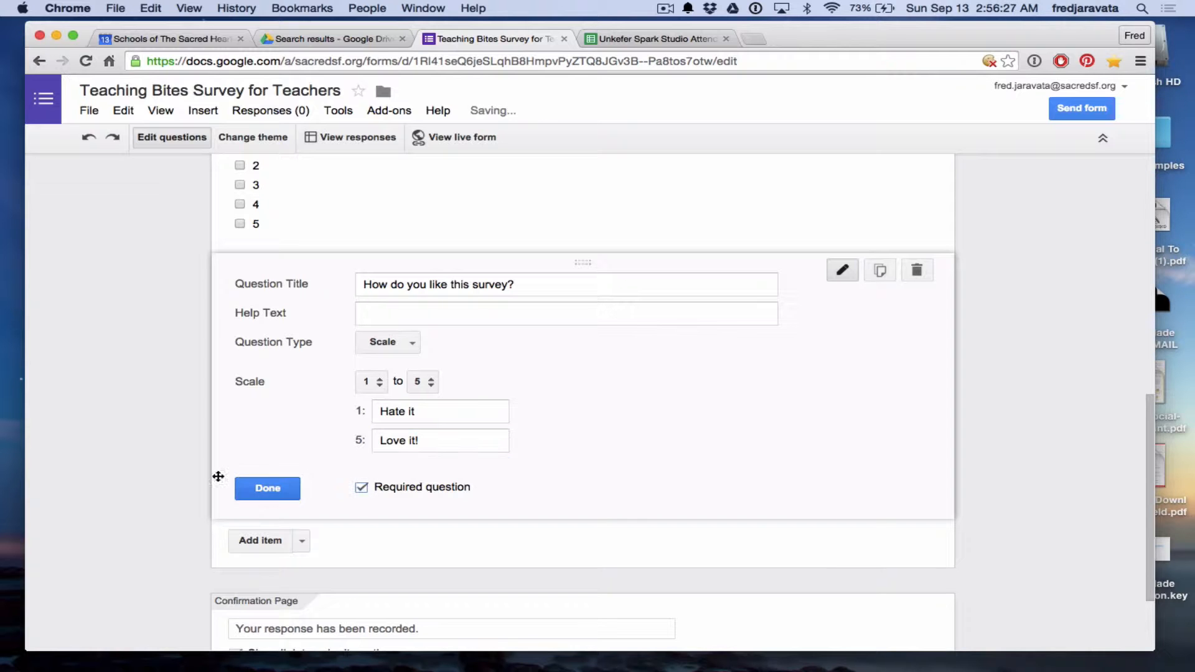
left_click(267, 493)
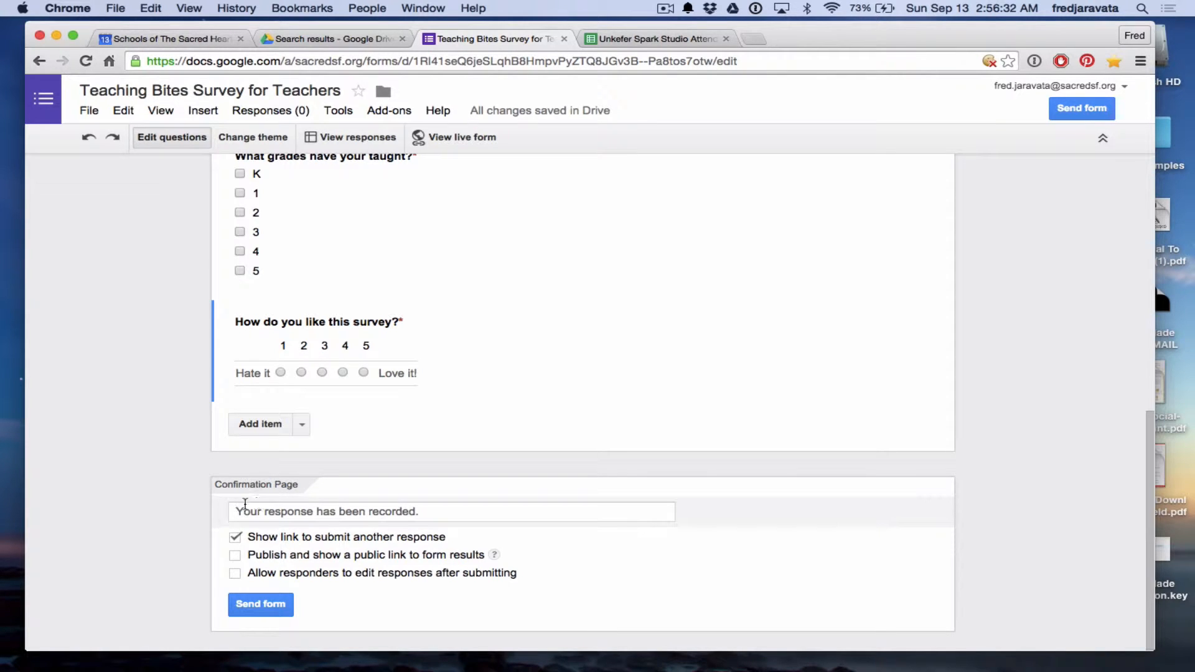
Replace the default confirmation text with 'Thank you for your response, now please go ahead and read the next chapter.'.
left_click(315, 511)
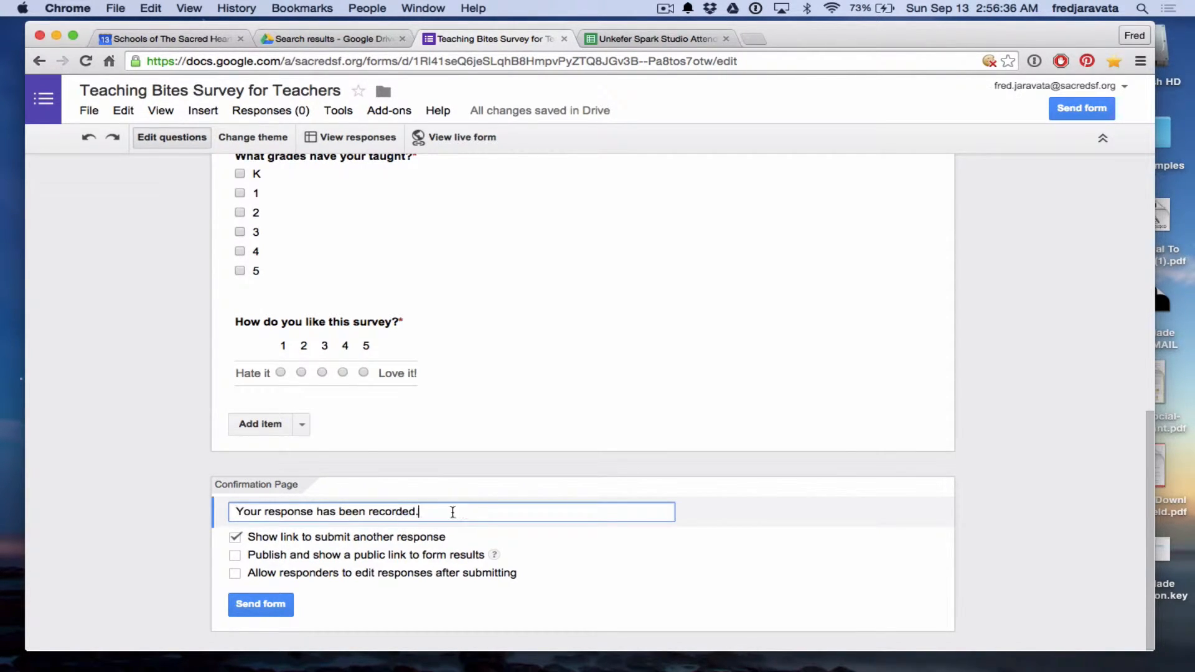
left_click_drag(453, 510, 239, 508)
key("BackSpace")
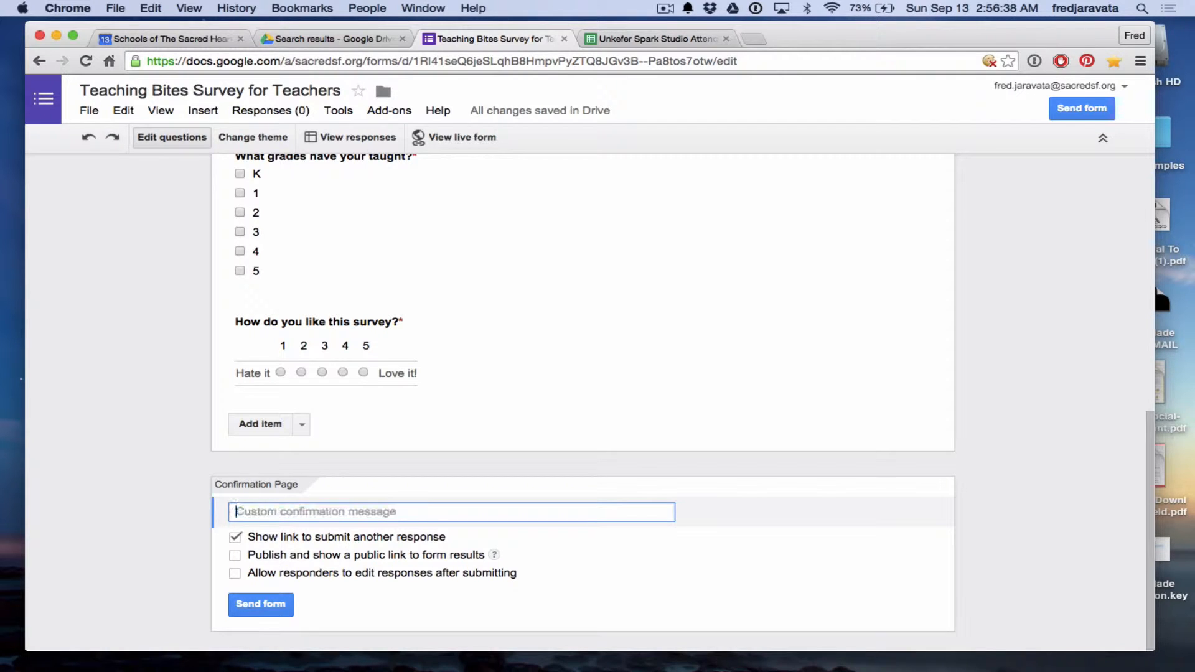
type("Thank")
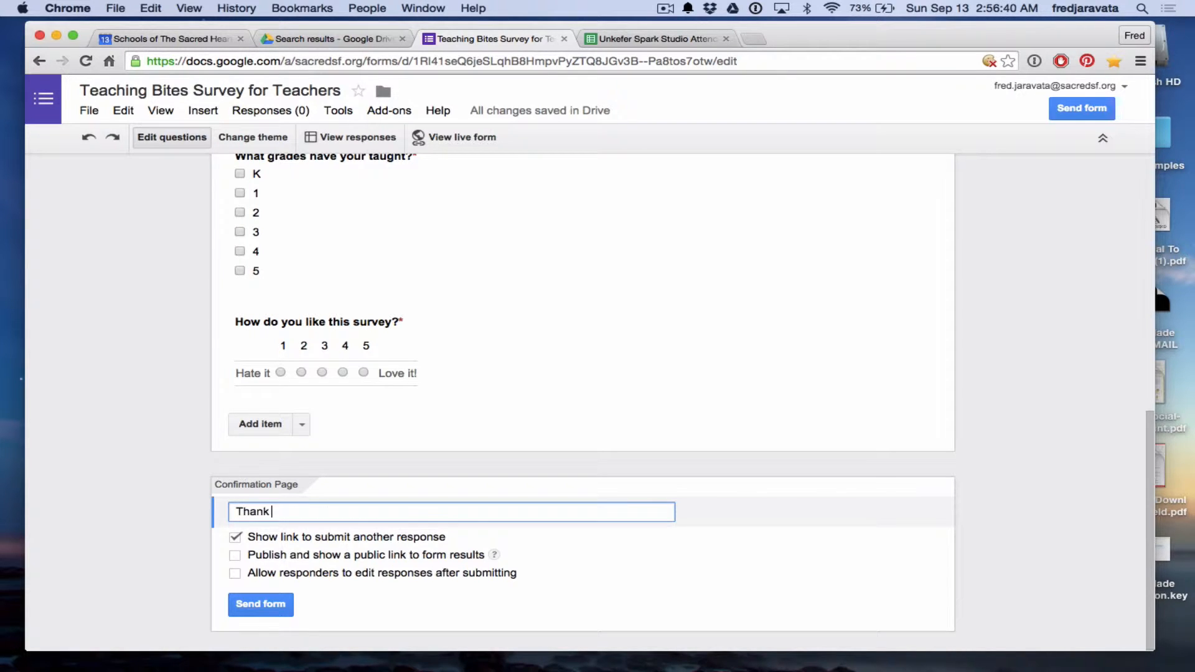
type(" you for your")
type(" reso")
type("onse, no")
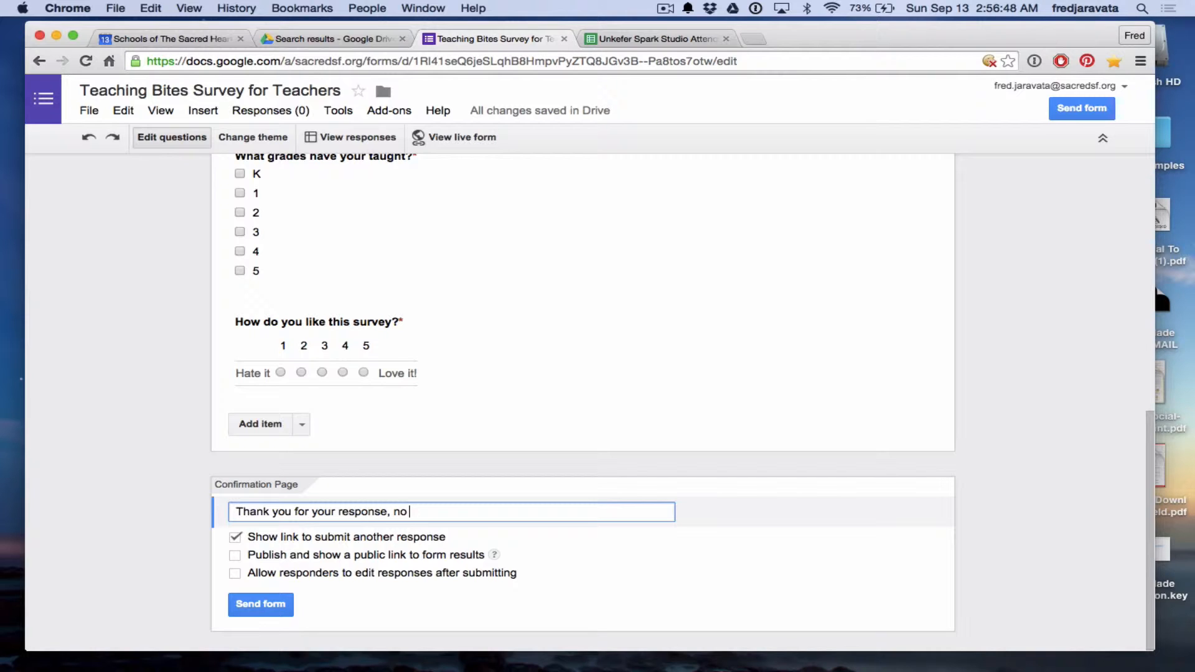
type("w please go ahd")
key("BackSpace")
type("ead and read ")
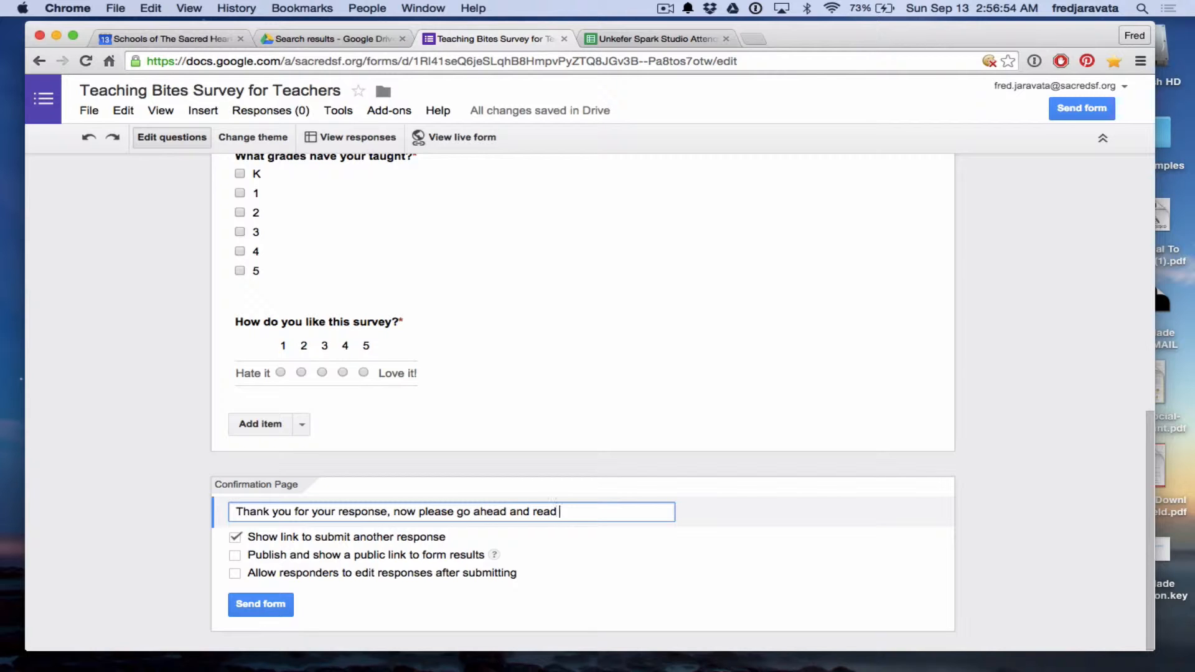
type("the next chapter.")
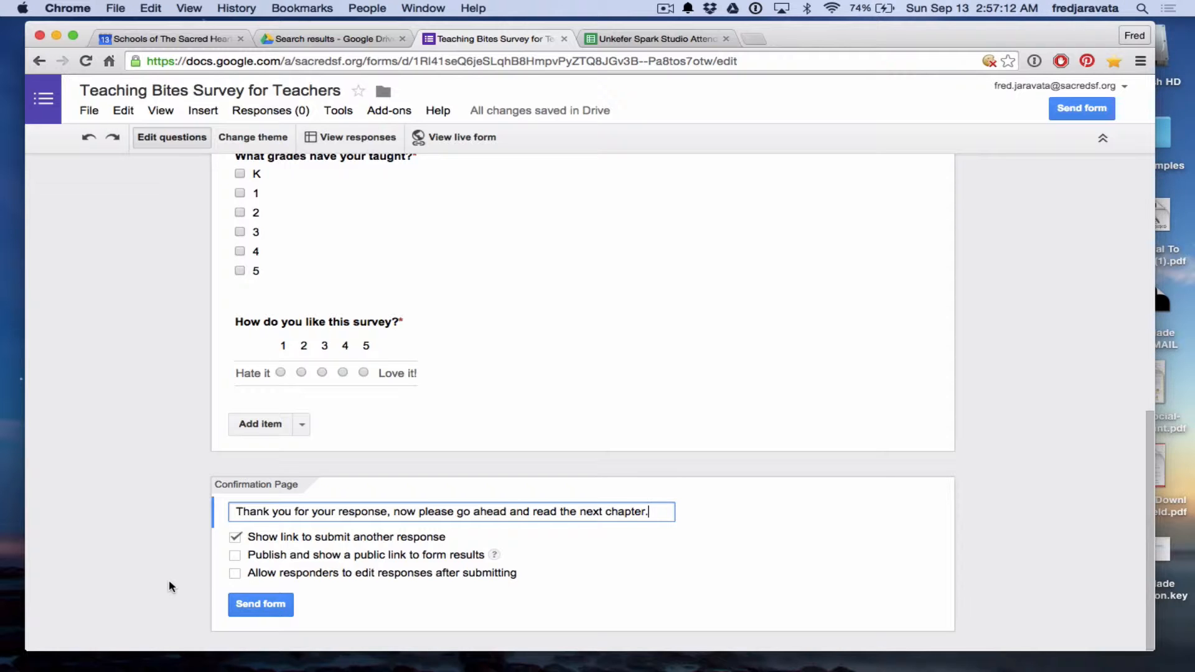
scroll(171, 586, "up", 8)
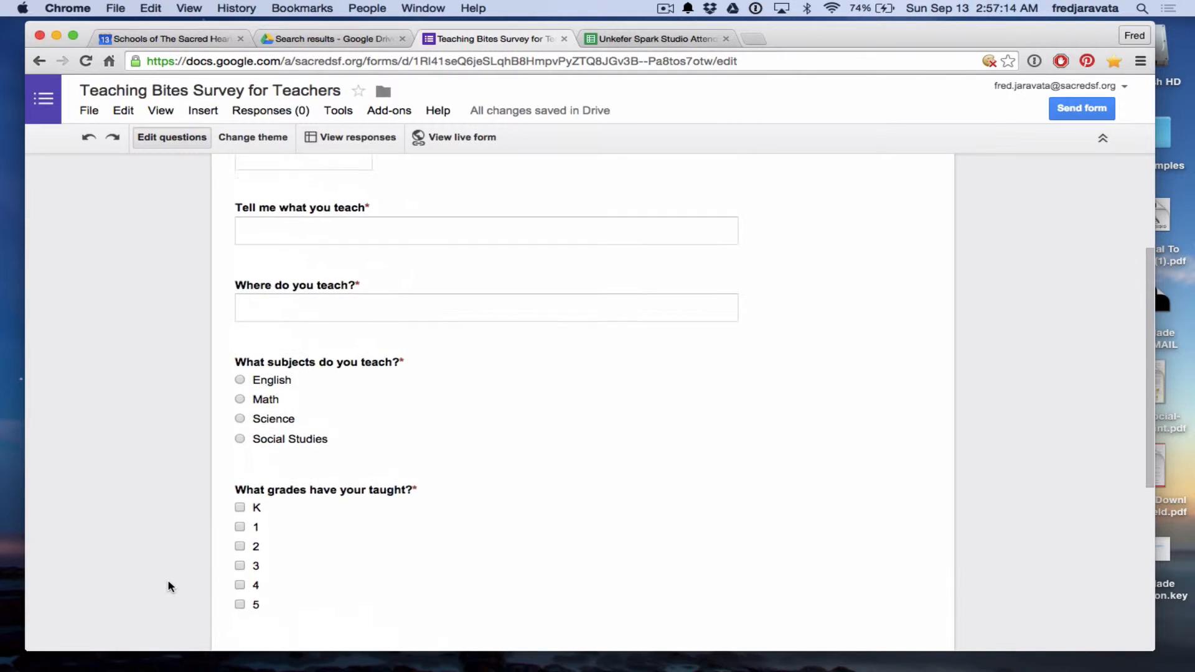
Open the live form and try answering the subject question, ending on Science.
scroll(169, 586, "down", 5)
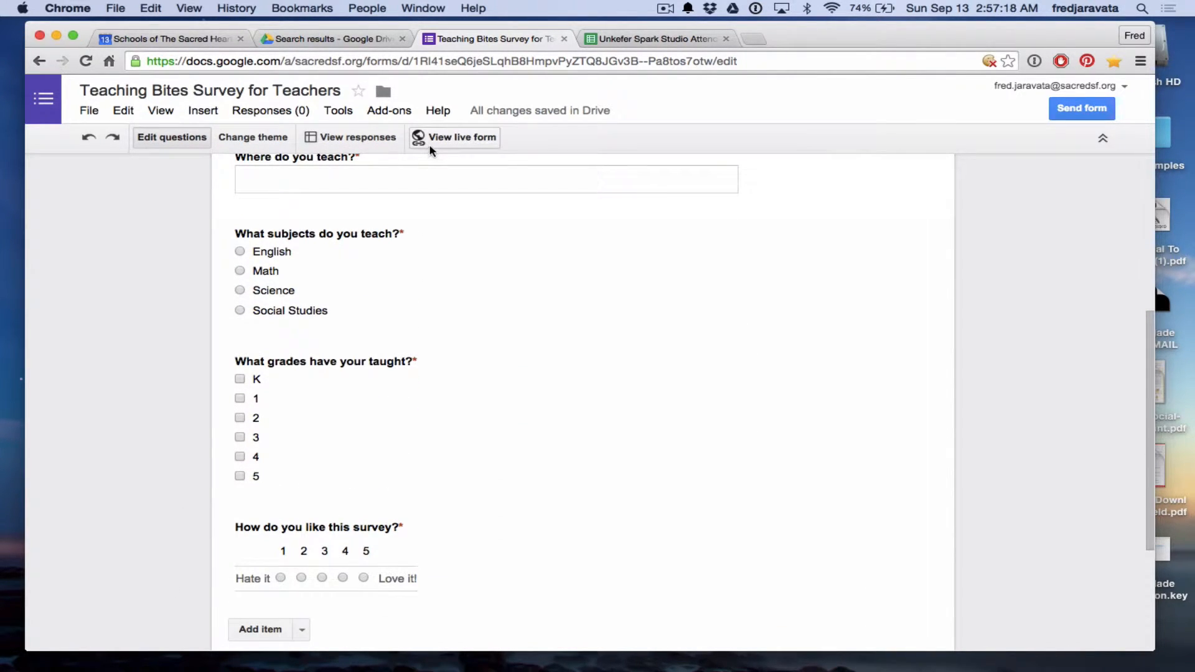
left_click(464, 138)
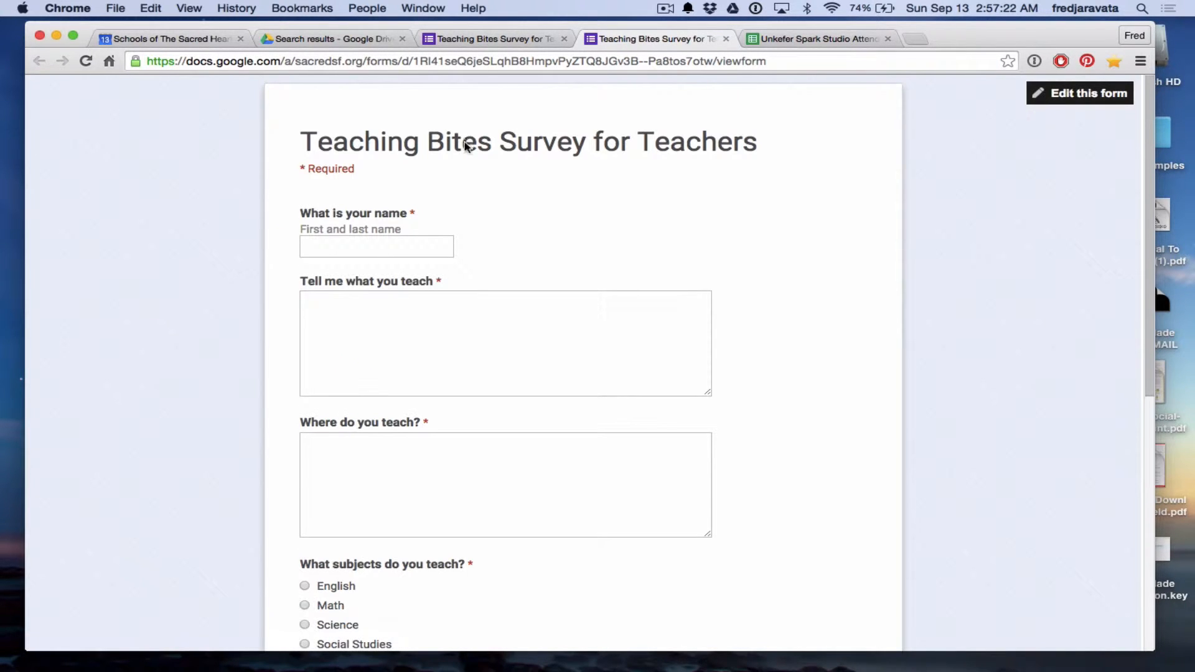
scroll(294, 467, "down", 3)
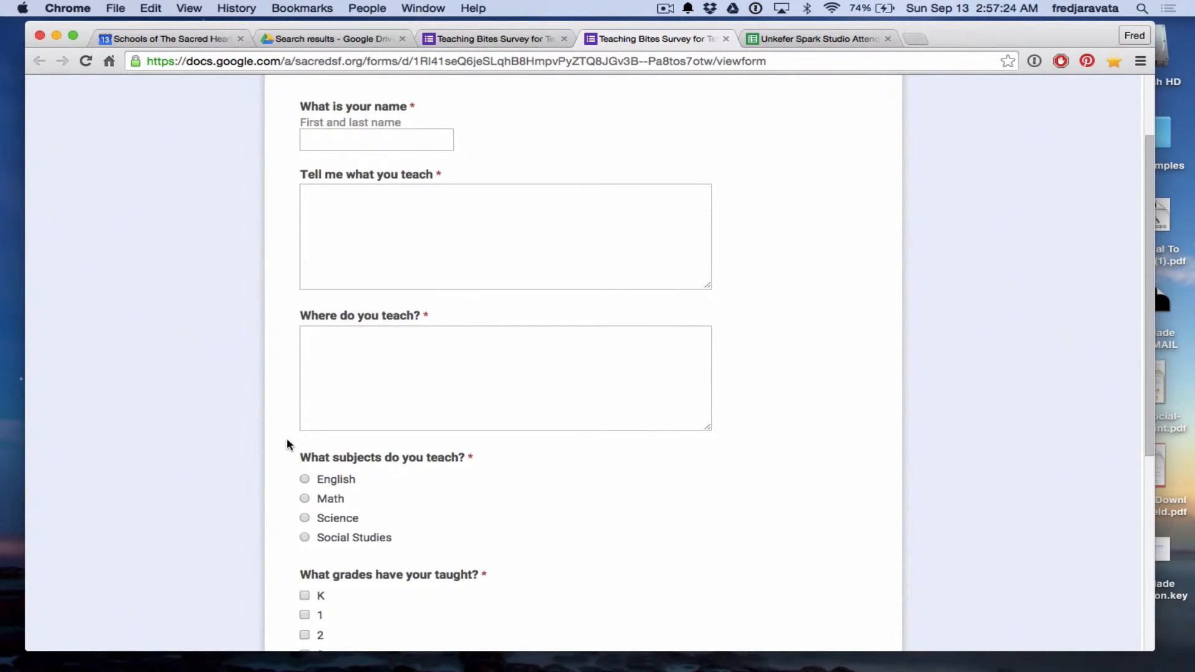
scroll(286, 438, "up", 3)
scroll(286, 438, "down", 10)
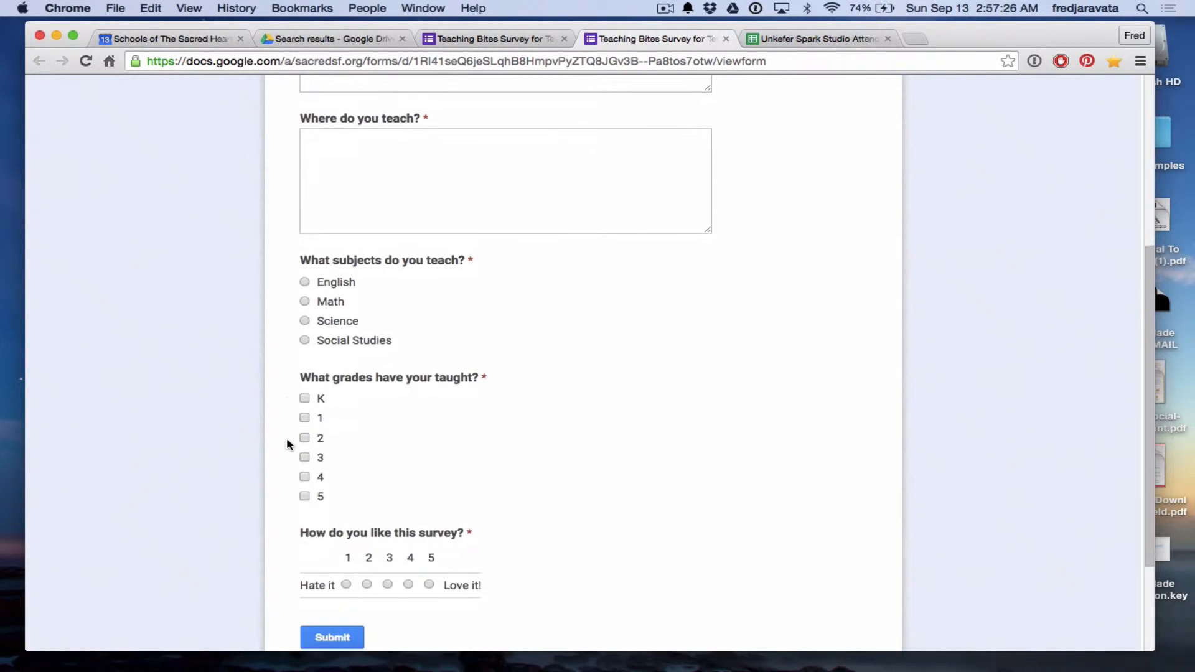
scroll(287, 439, "down", 1)
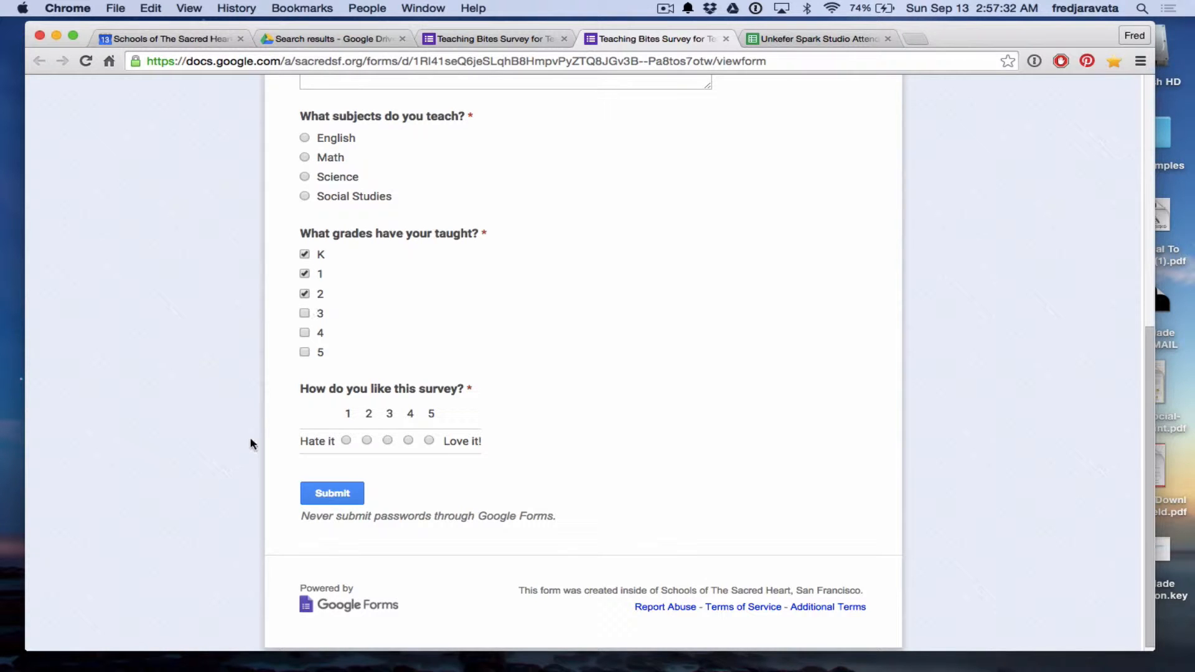
scroll(244, 336, "up", 3)
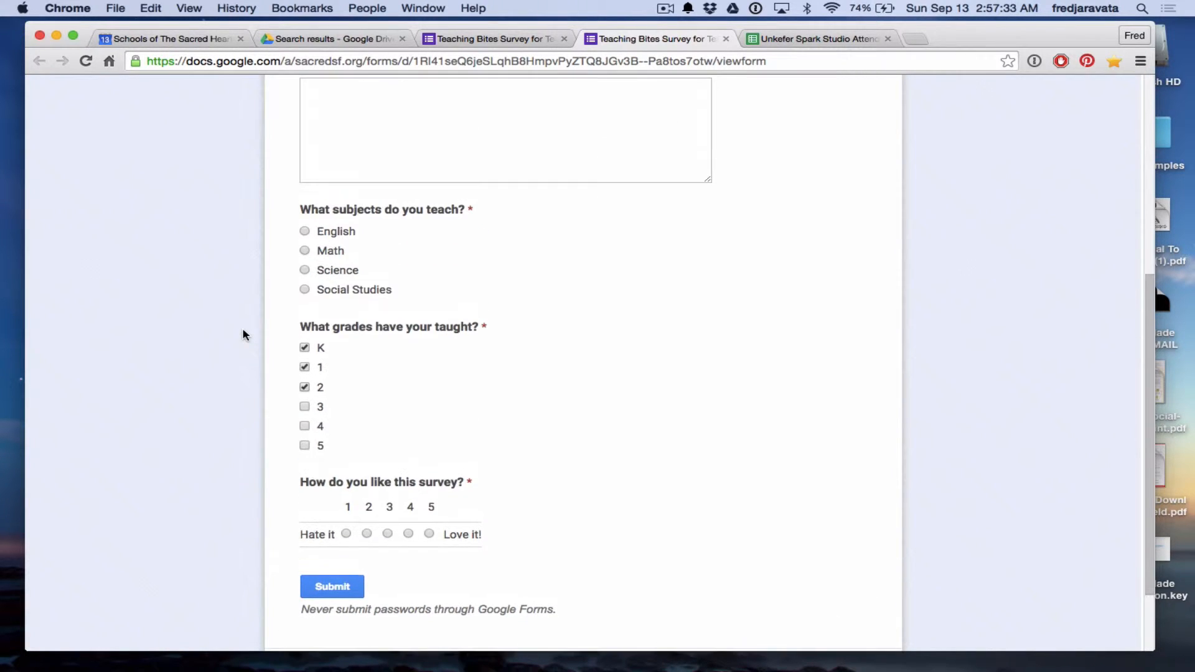
left_click(309, 230)
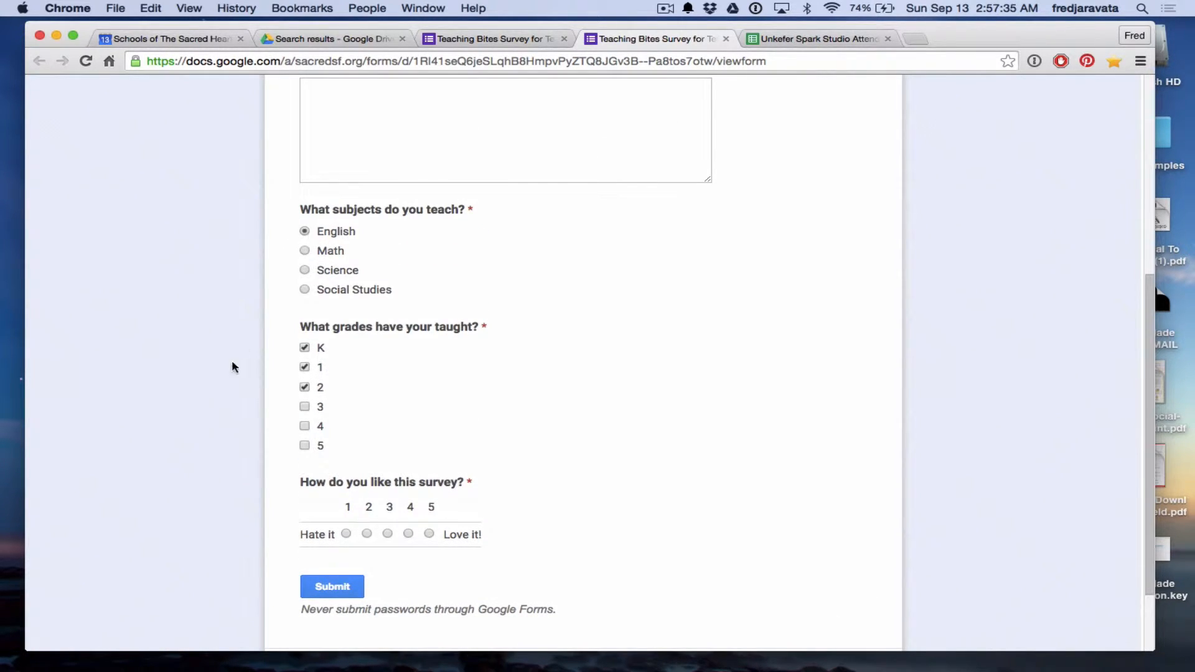
left_click(304, 230)
left_click(304, 270)
Resize the 'Tell me what you teach' answer box, then return to the form editor.
scroll(235, 296, "up", 5)
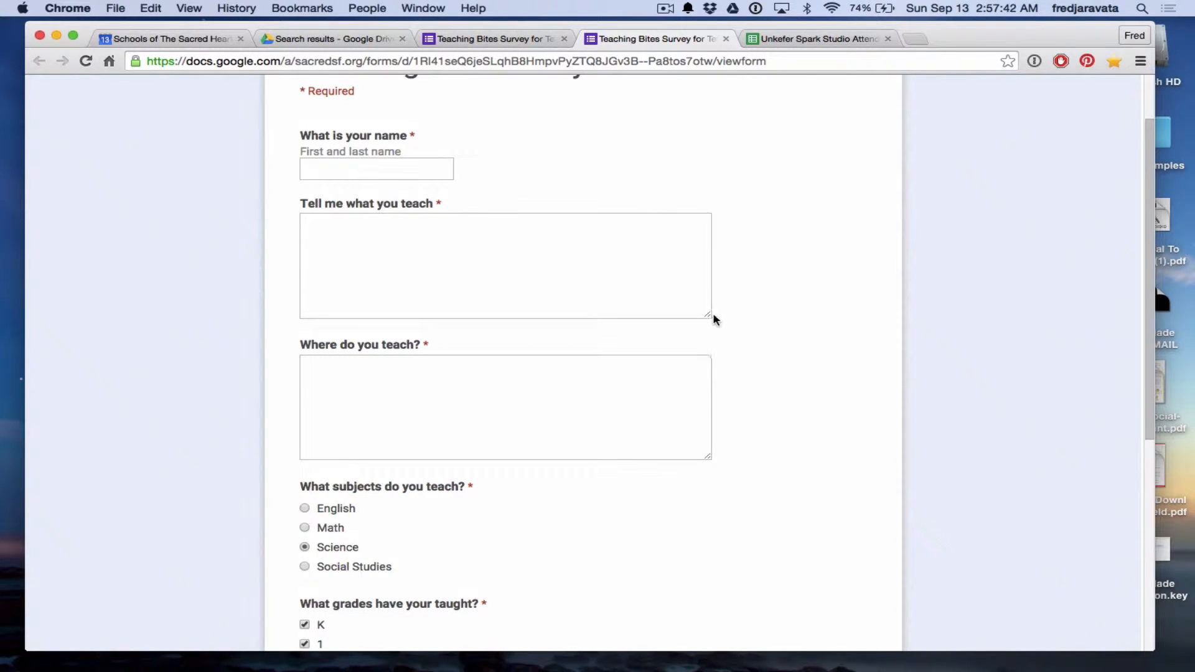
left_click_drag(710, 318, 734, 278)
scroll(770, 354, "down", 3)
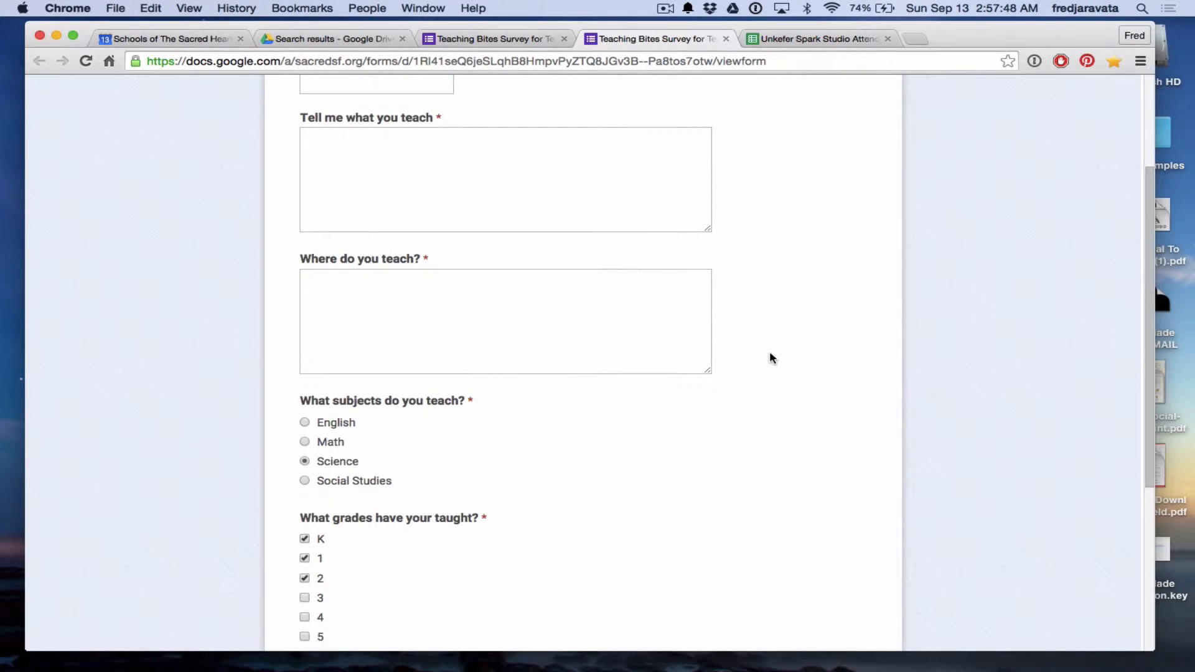
scroll(770, 357, "down", 5)
scroll(769, 357, "up", 2)
scroll(769, 358, "up", 5)
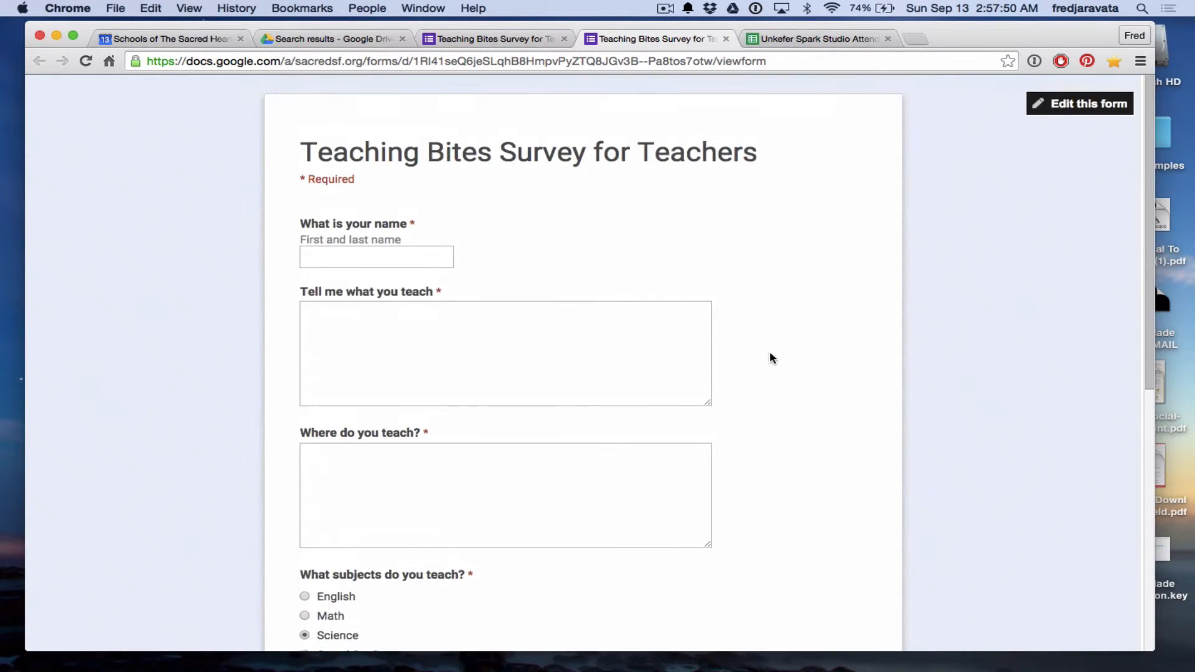
left_click(1067, 94)
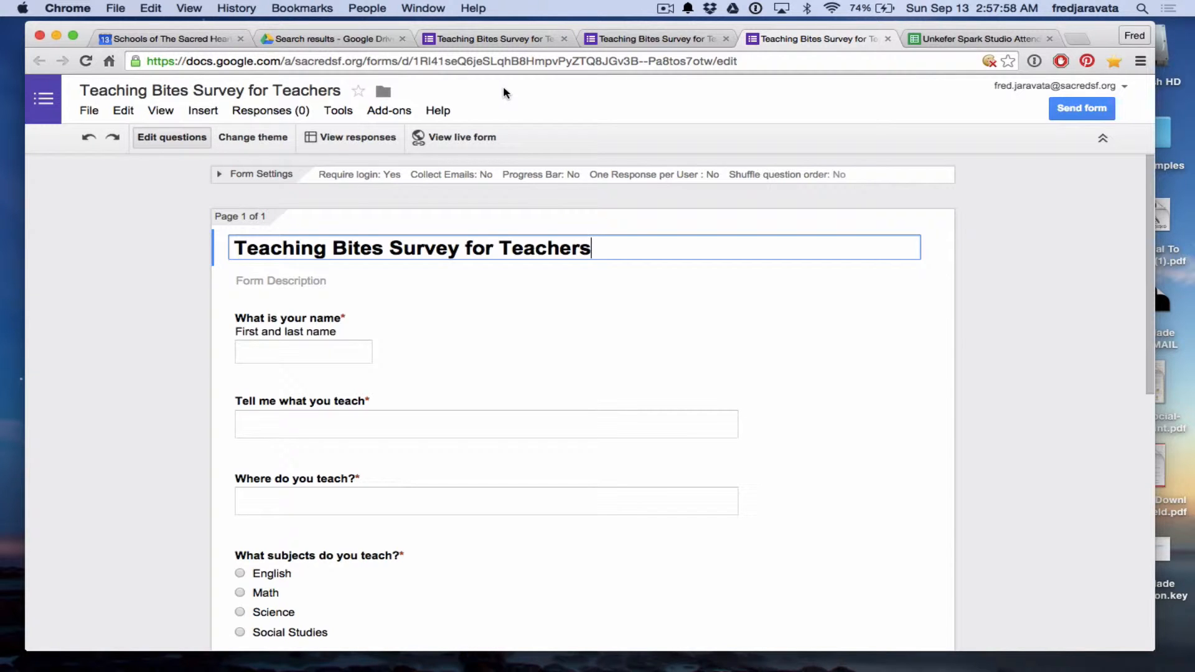
Apply the Homework theme with its notepad-and-coffee header to the survey.
left_click(261, 137)
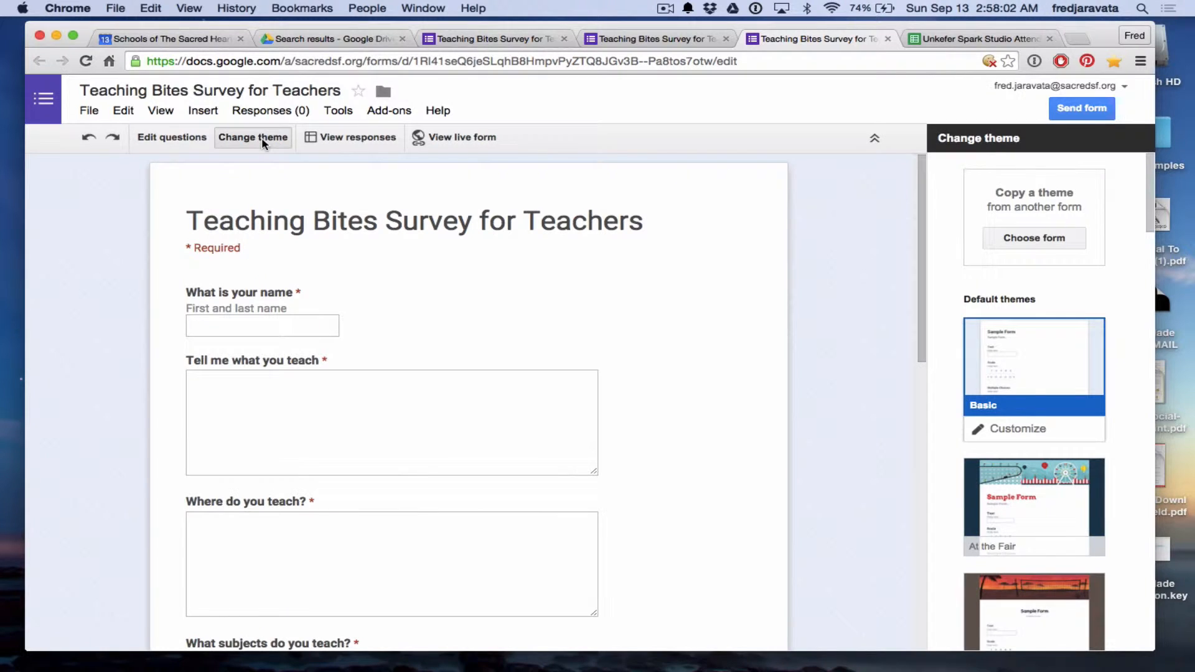
scroll(1082, 332, "down", 5)
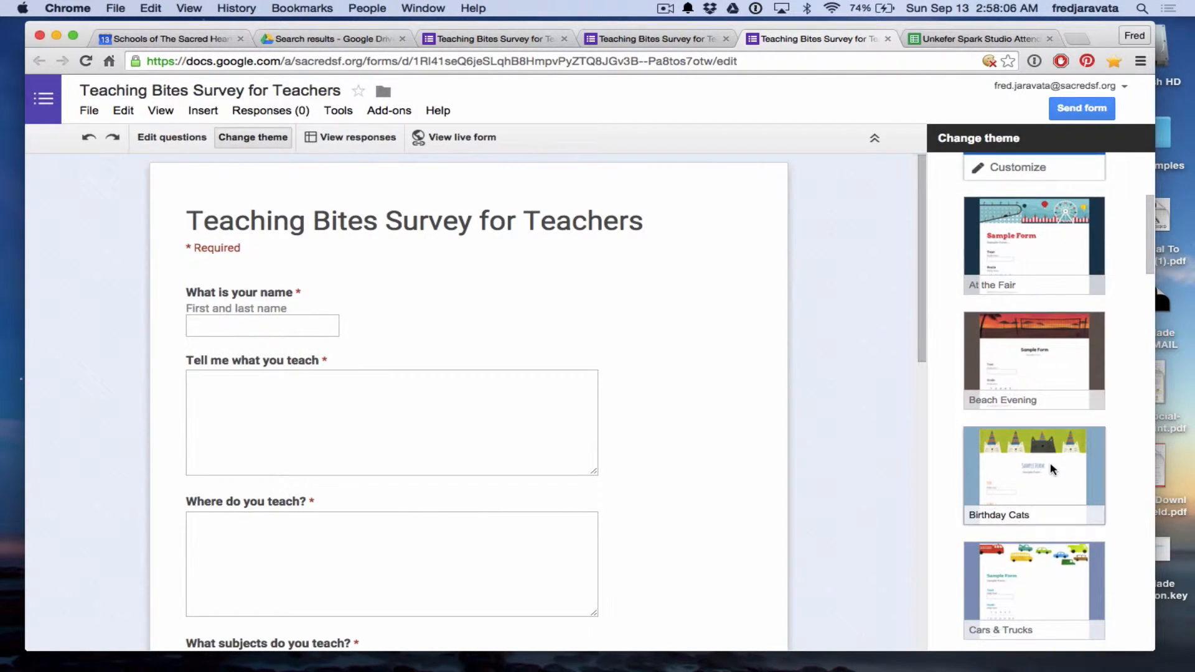
scroll(1050, 464, "up", 1)
scroll(1052, 468, "up", 1)
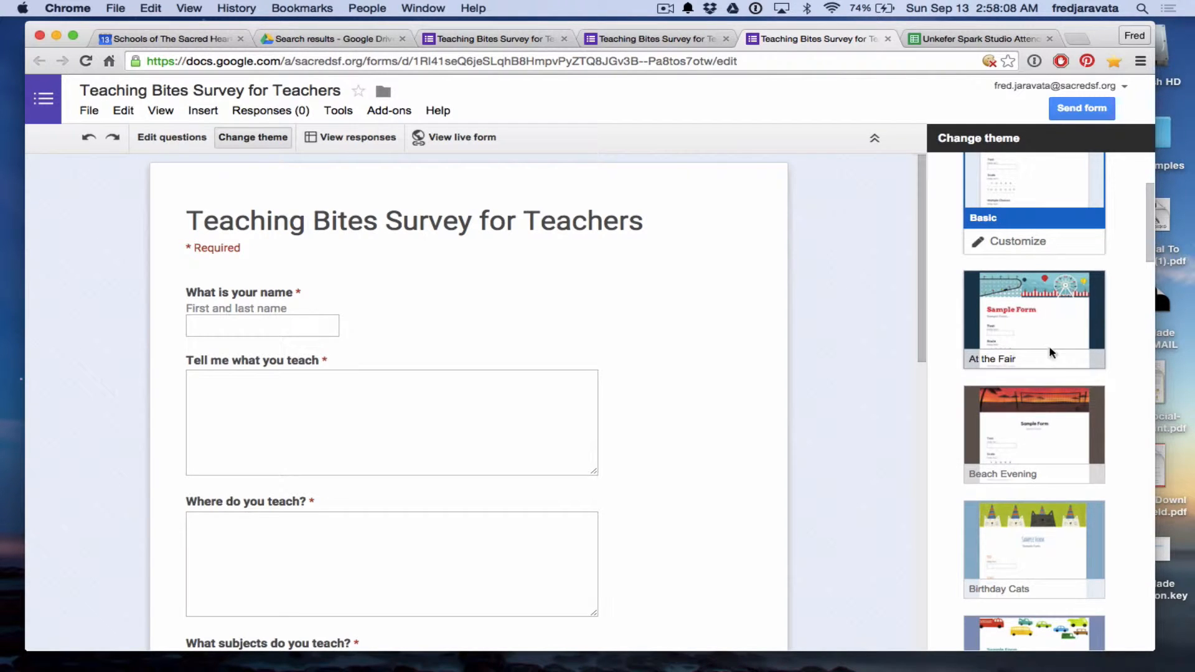
scroll(1050, 353, "down", 15)
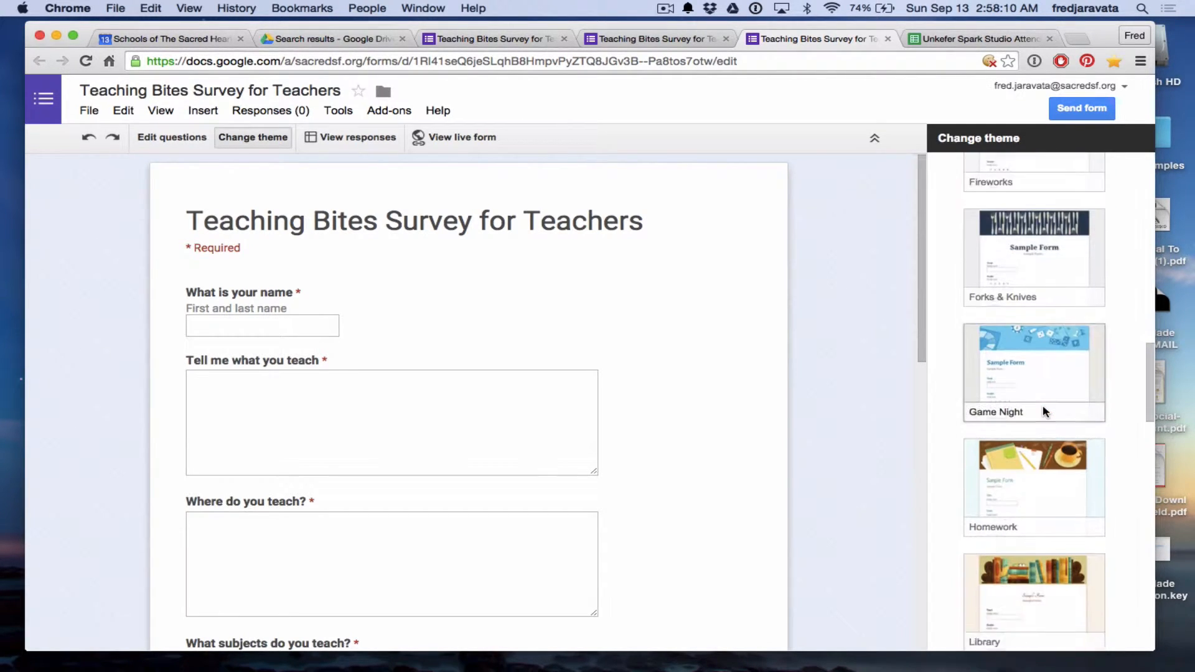
scroll(1043, 411, "down", 3)
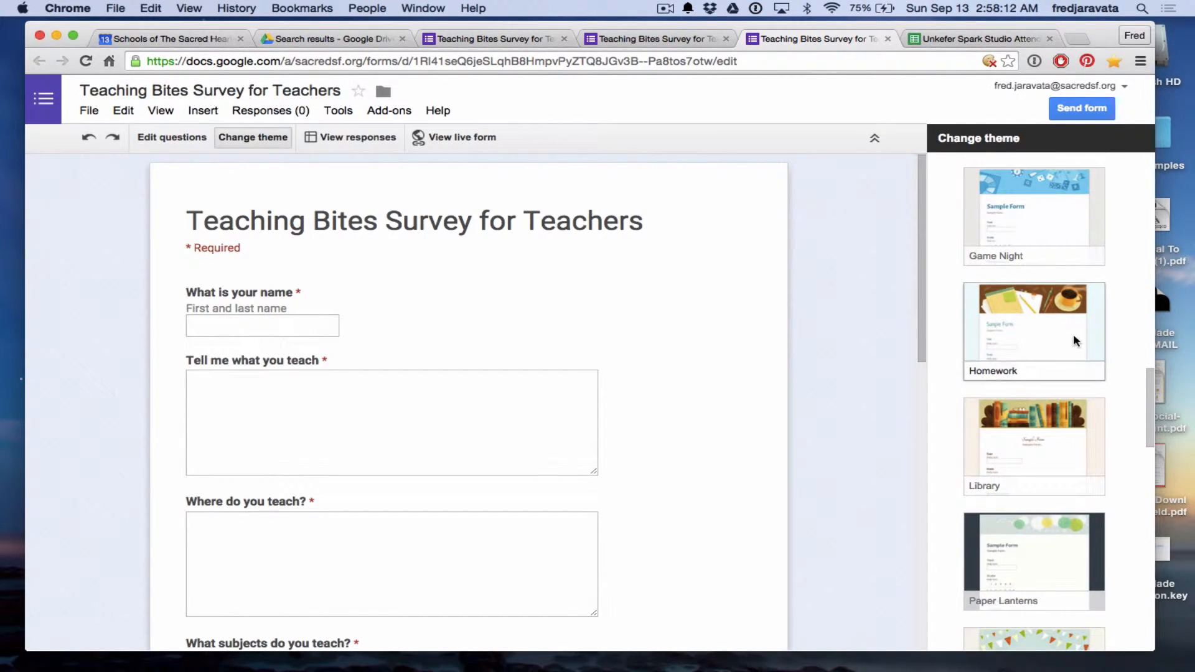
left_click(1042, 328)
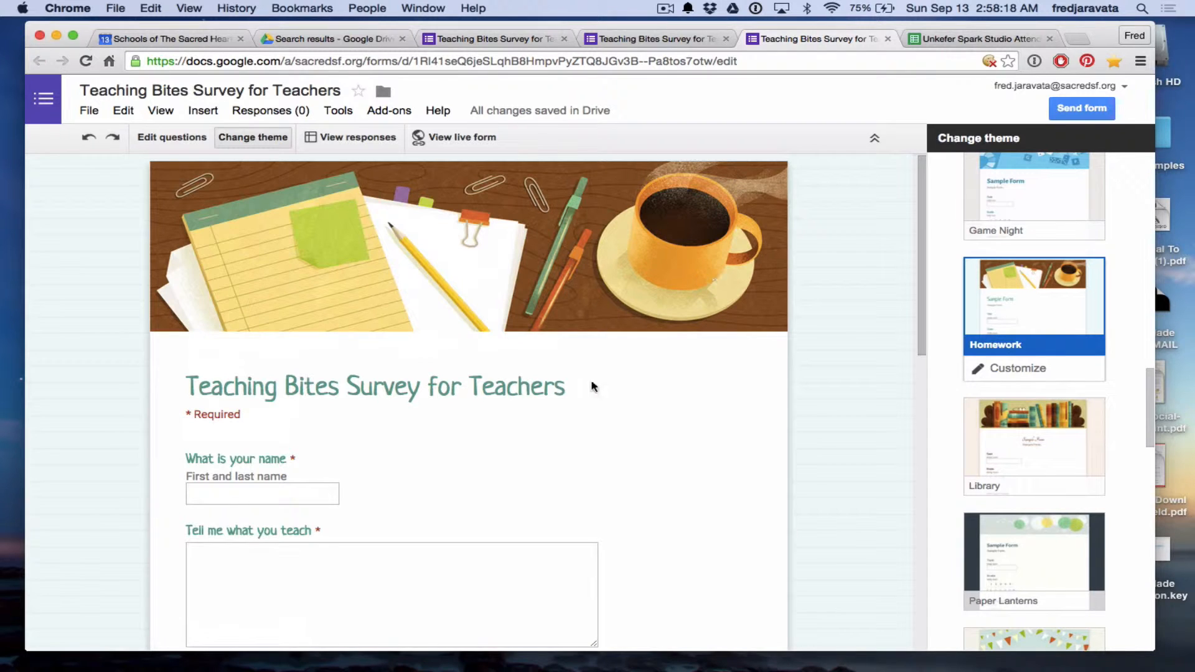
scroll(701, 482, "down", 5)
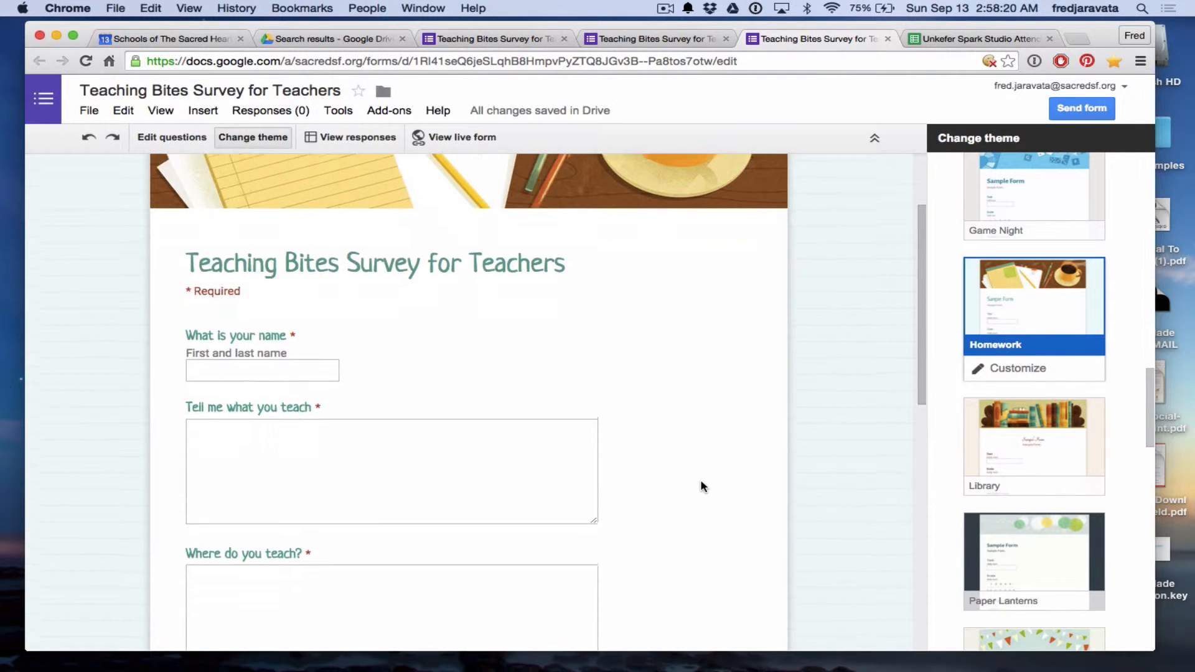
scroll(701, 486, "down", 3)
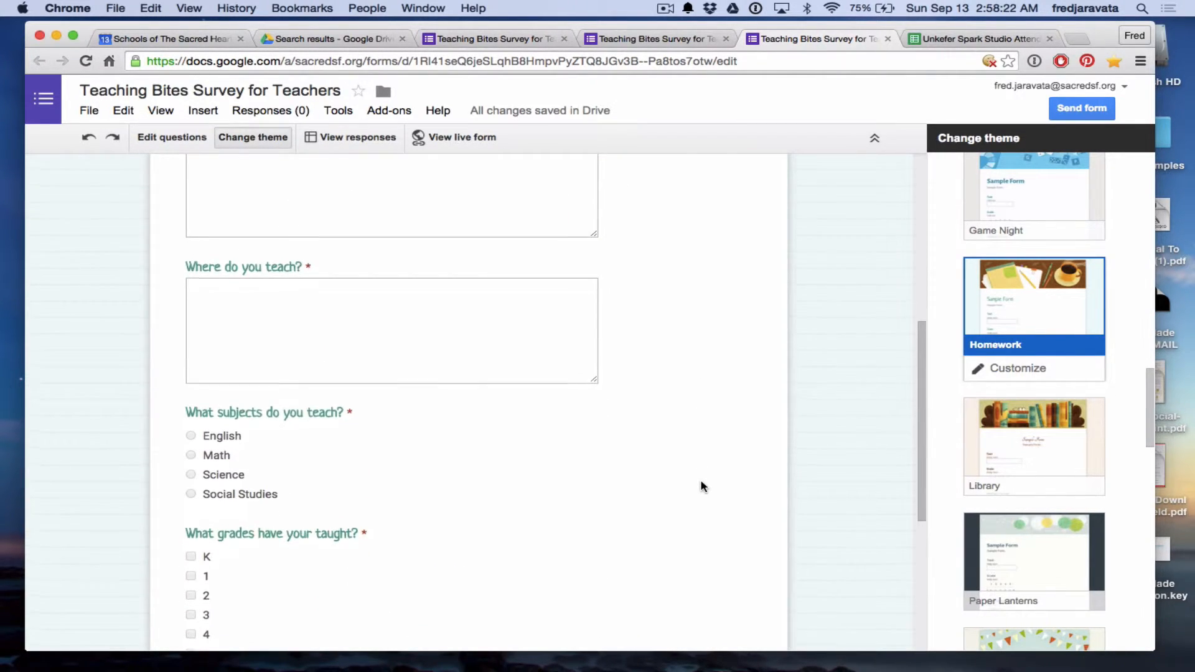
scroll(700, 486, "up", 7)
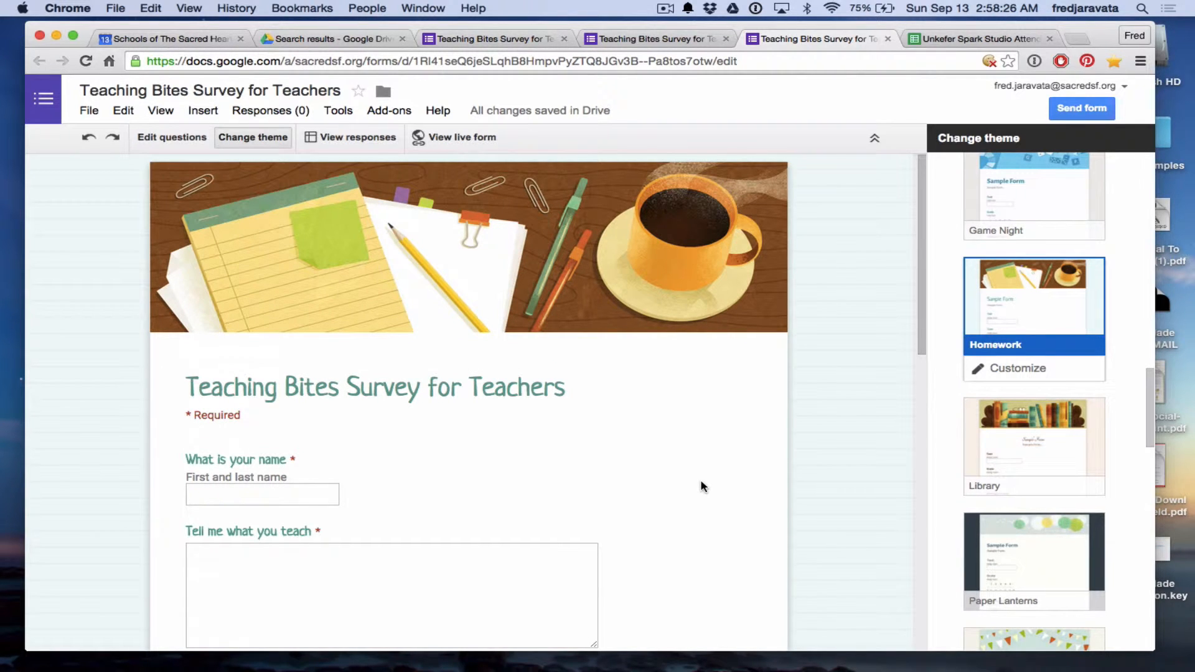
Start changing the Homework header image and browse the Just kids and Party galleries.
left_click(1041, 371)
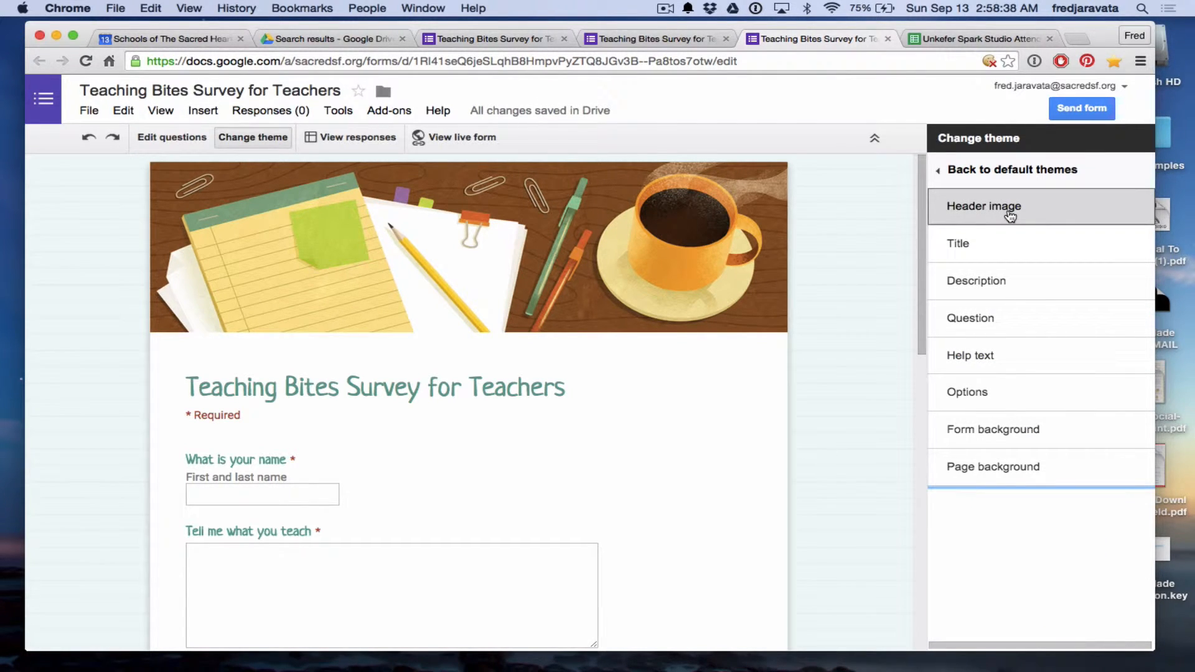
left_click(959, 219)
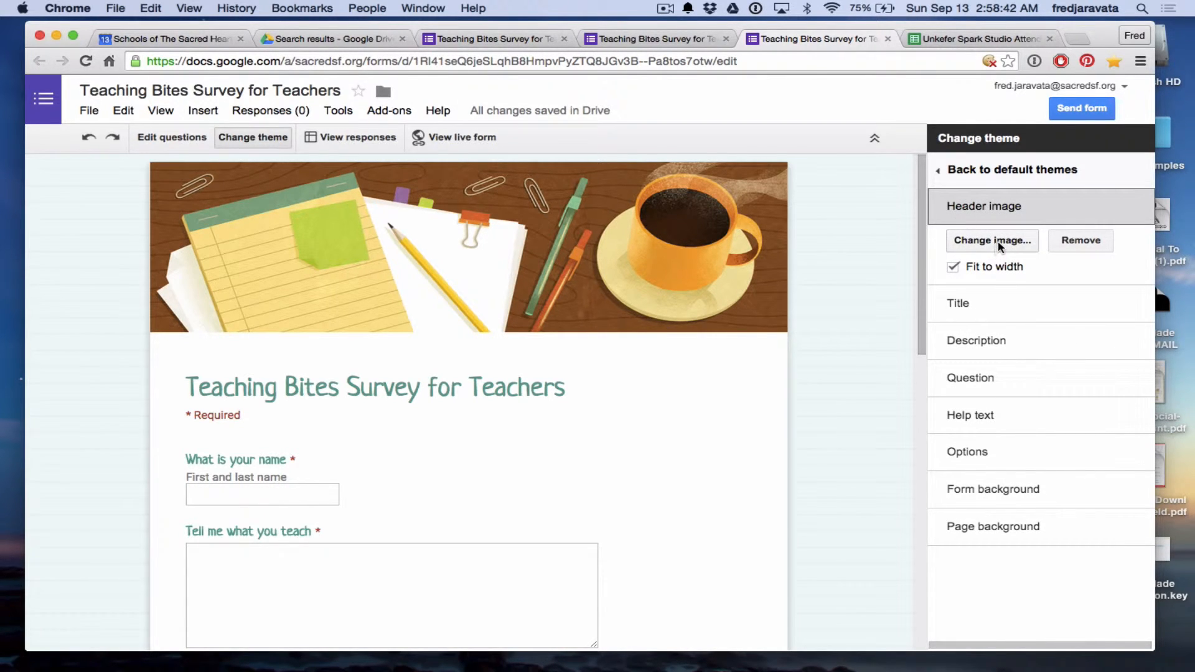
left_click(995, 243)
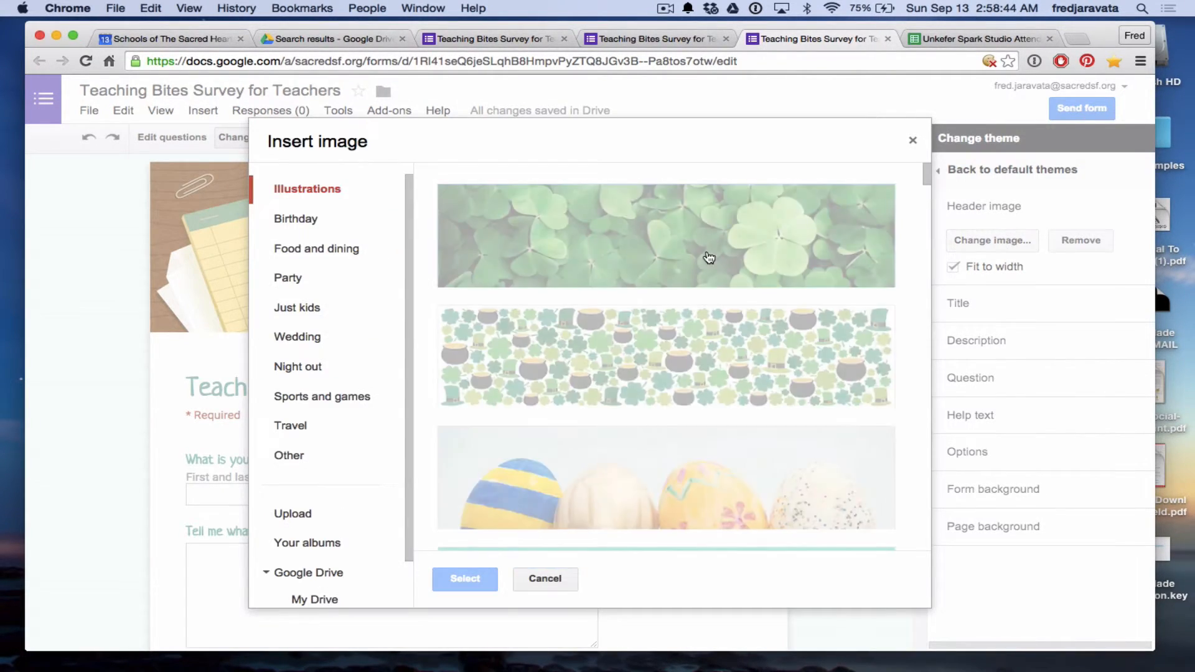
scroll(629, 357, "down", 2)
scroll(630, 357, "down", 2)
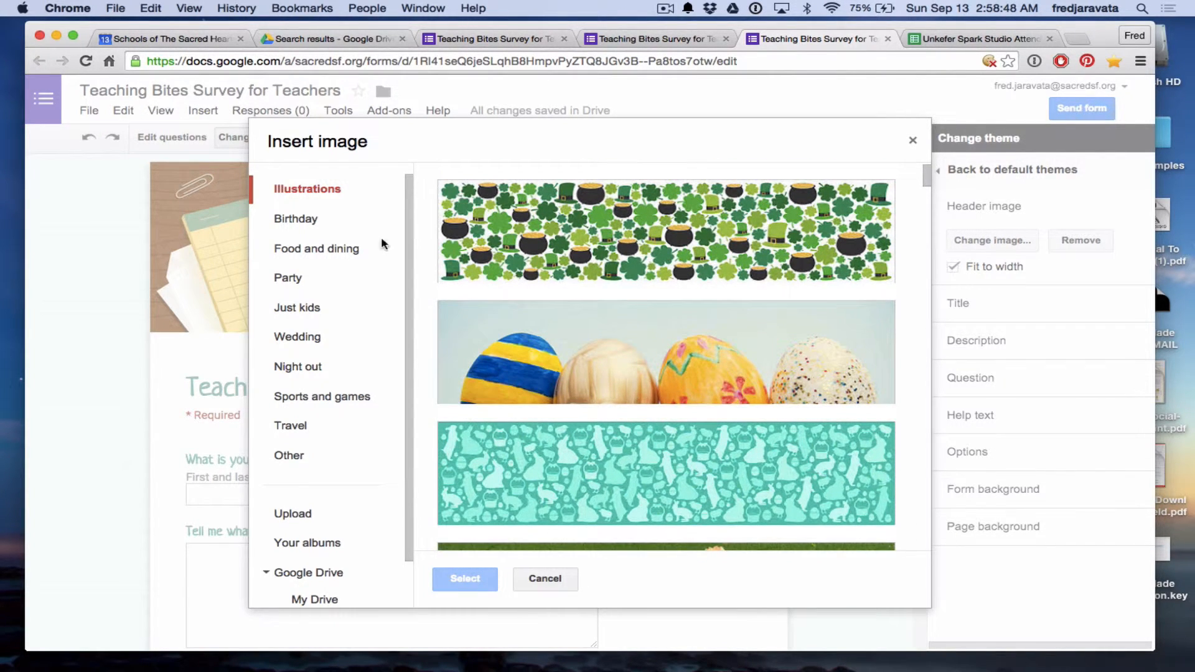
left_click(300, 307)
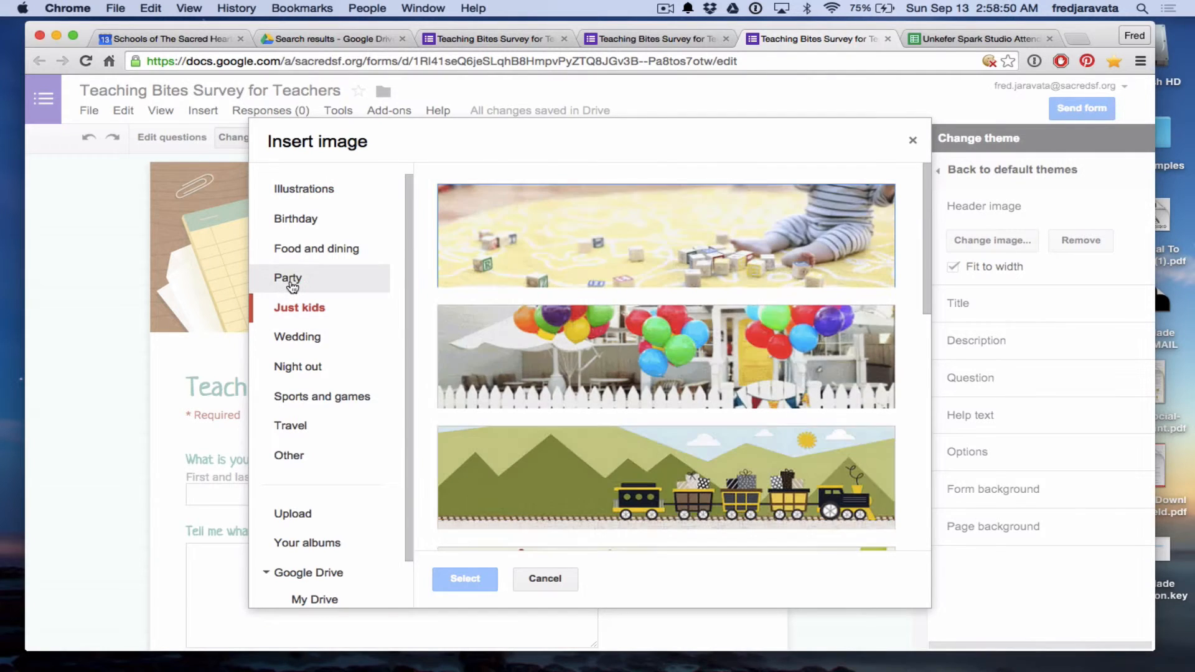
left_click(288, 277)
scroll(305, 360, "down", 2)
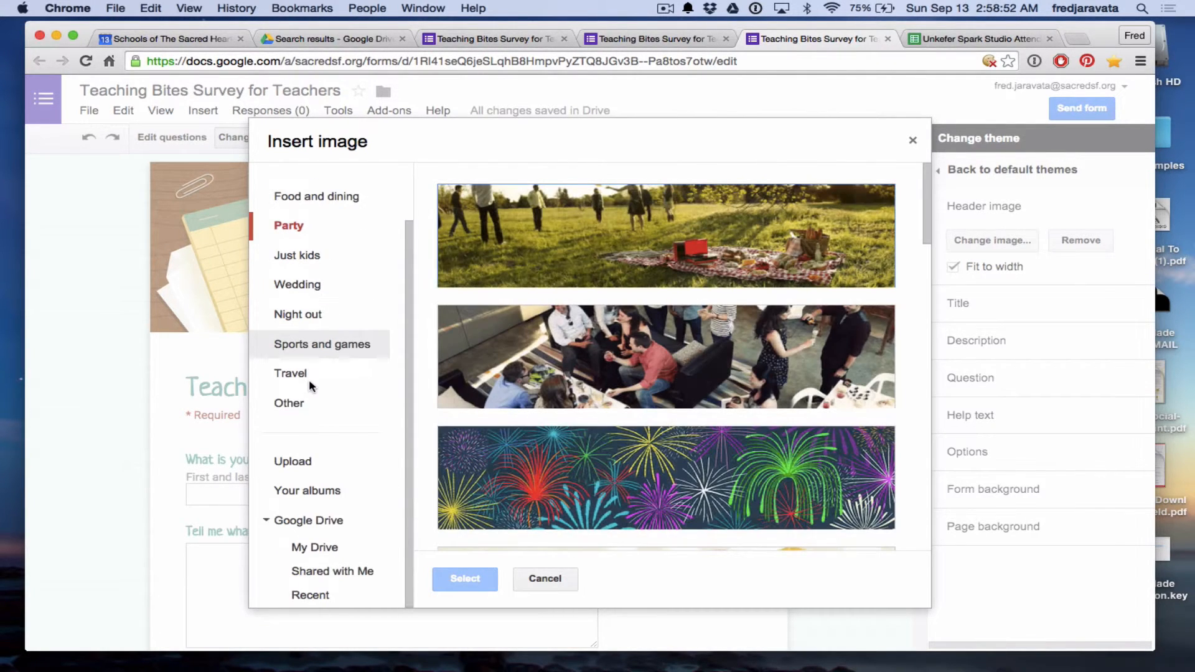
left_click(301, 463)
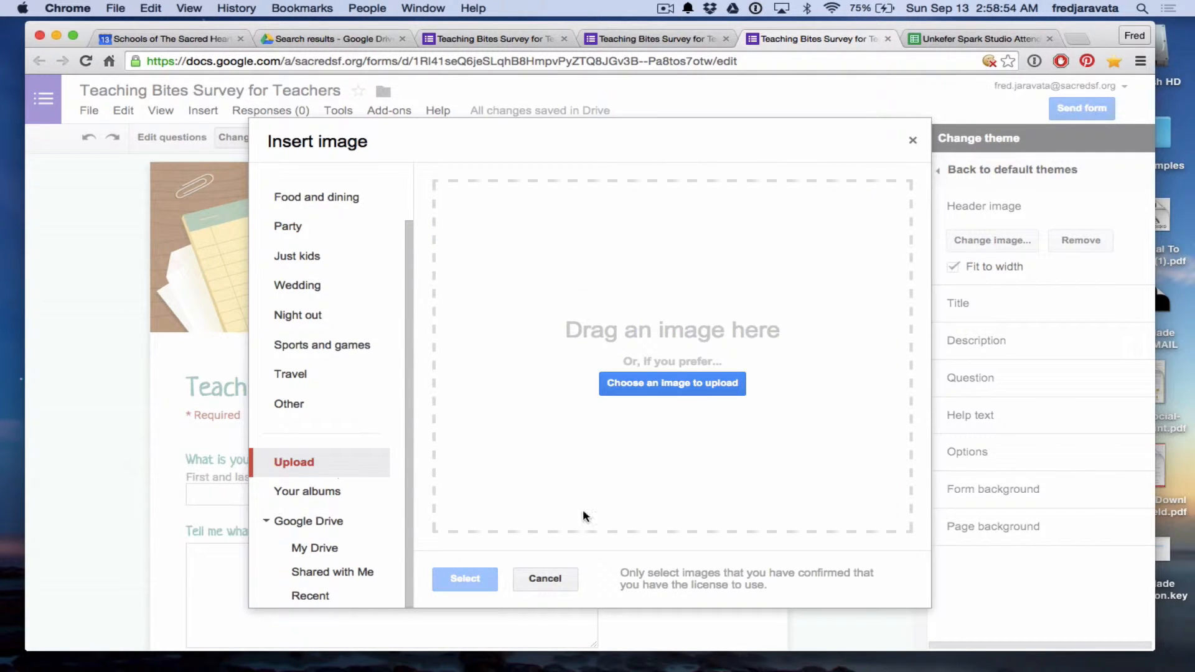
Set the header to the school building group photo from the SSH Professional Development Blog album.
left_click(316, 493)
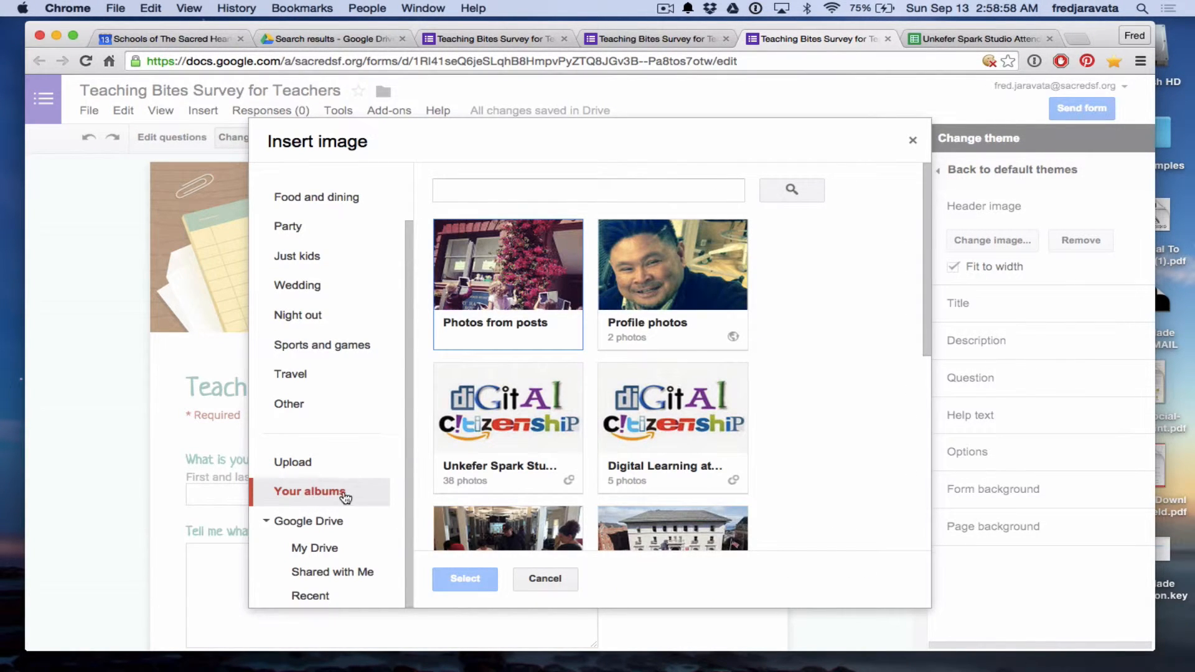
left_click(324, 548)
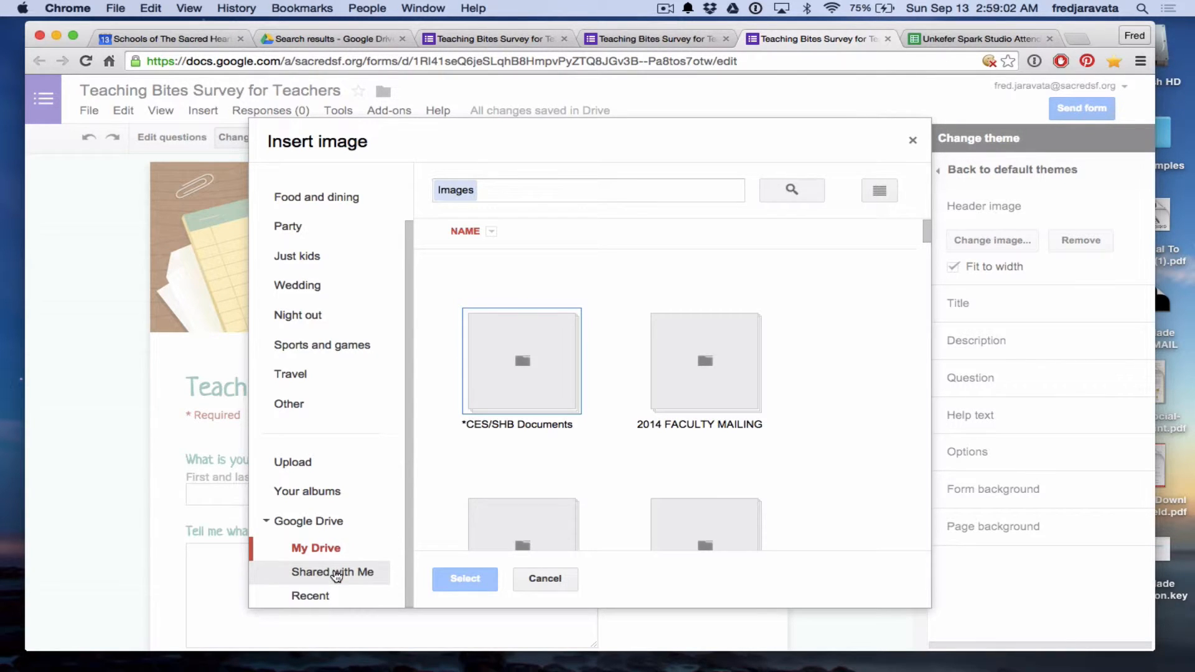
left_click(315, 491)
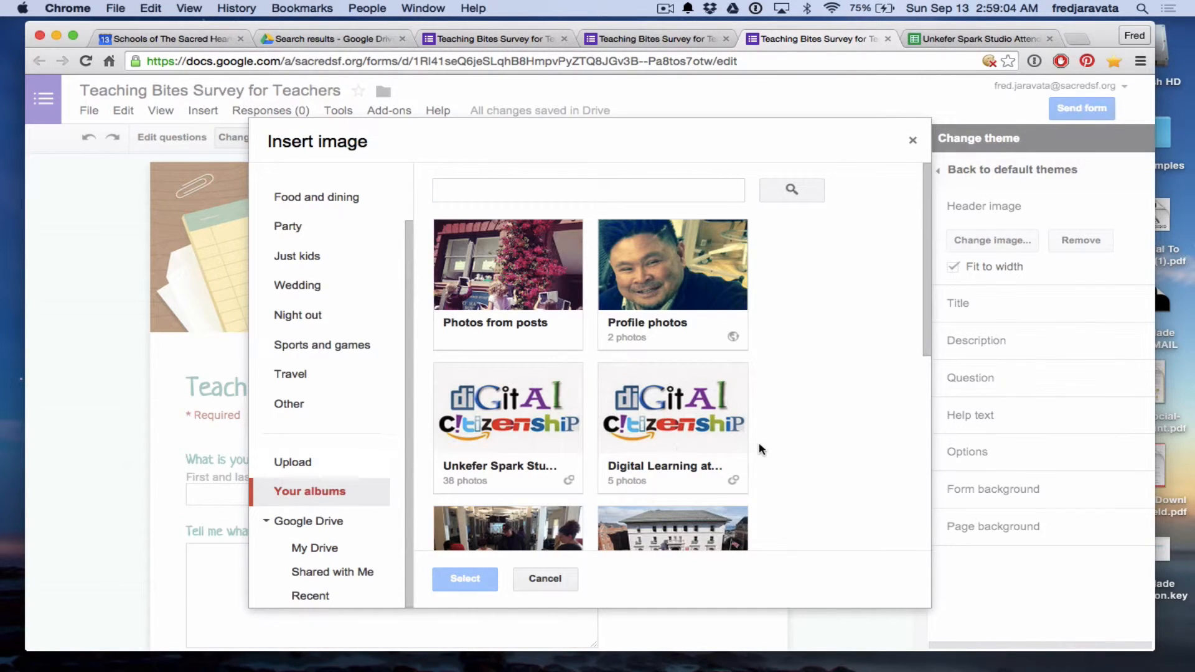
scroll(759, 448, "down", 4)
left_click(687, 440)
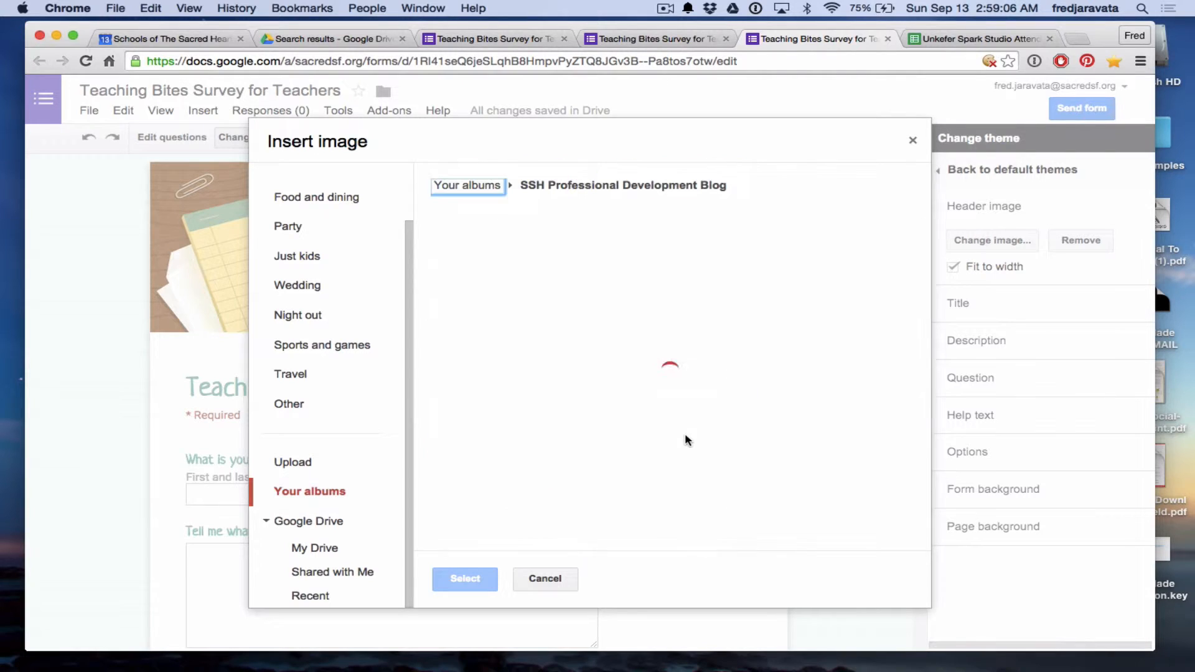
left_click(514, 272)
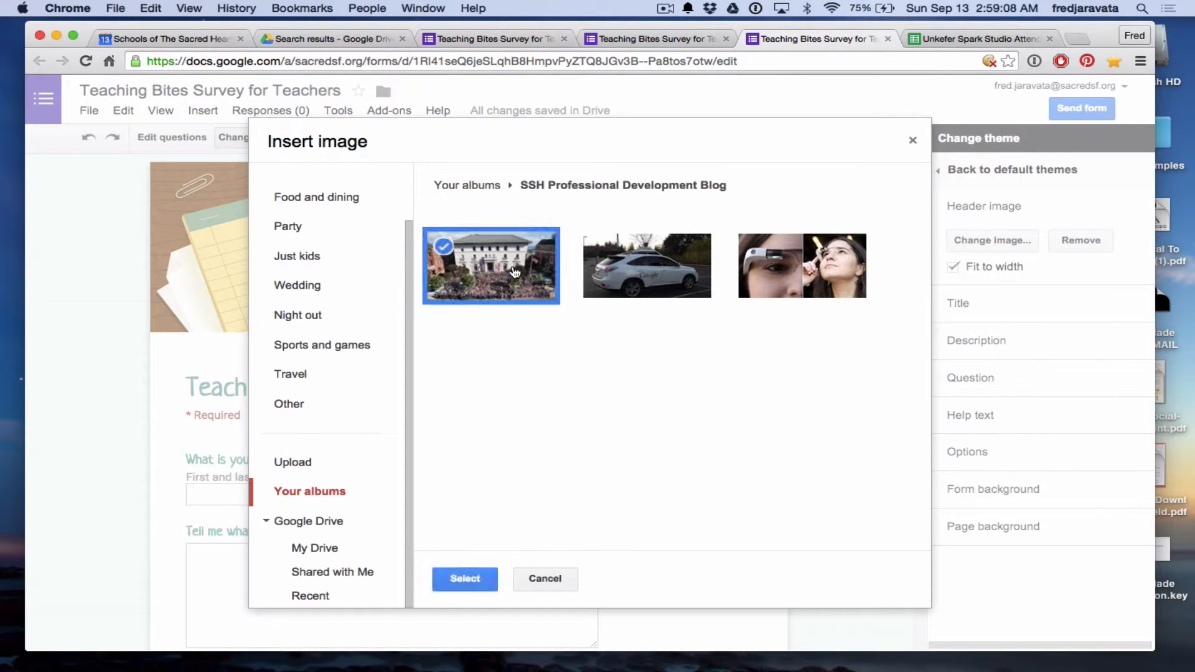
left_click(467, 578)
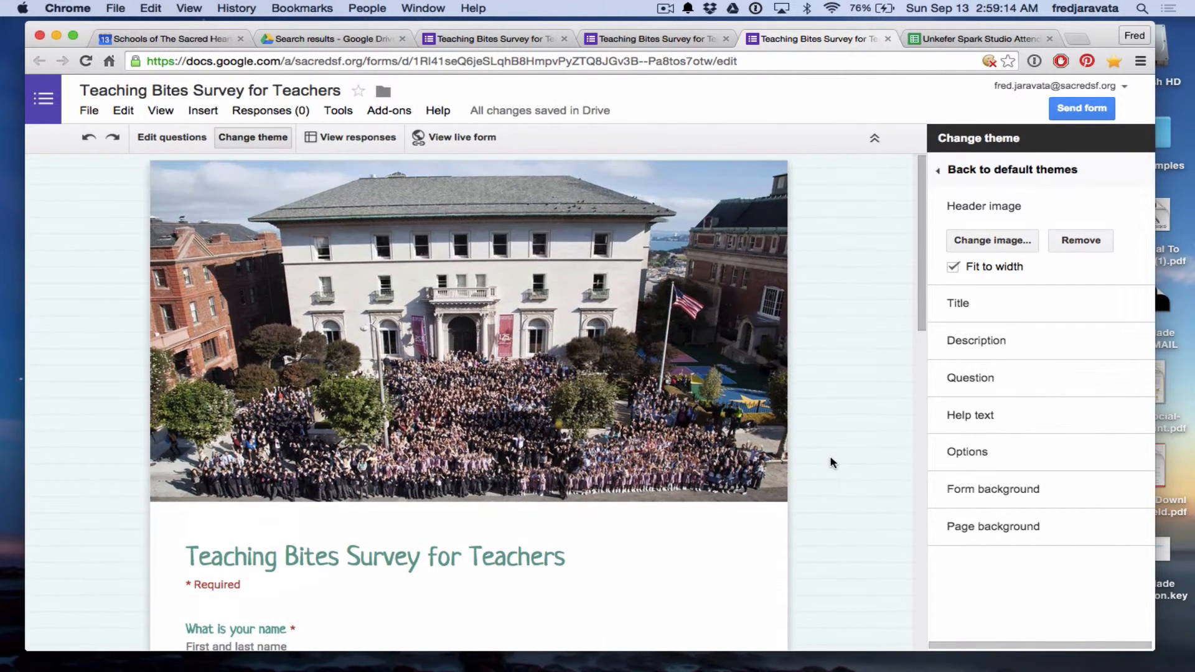
Review the title text style, keeping it in Neucha at Extra-Large size.
scroll(832, 463, "down", 3)
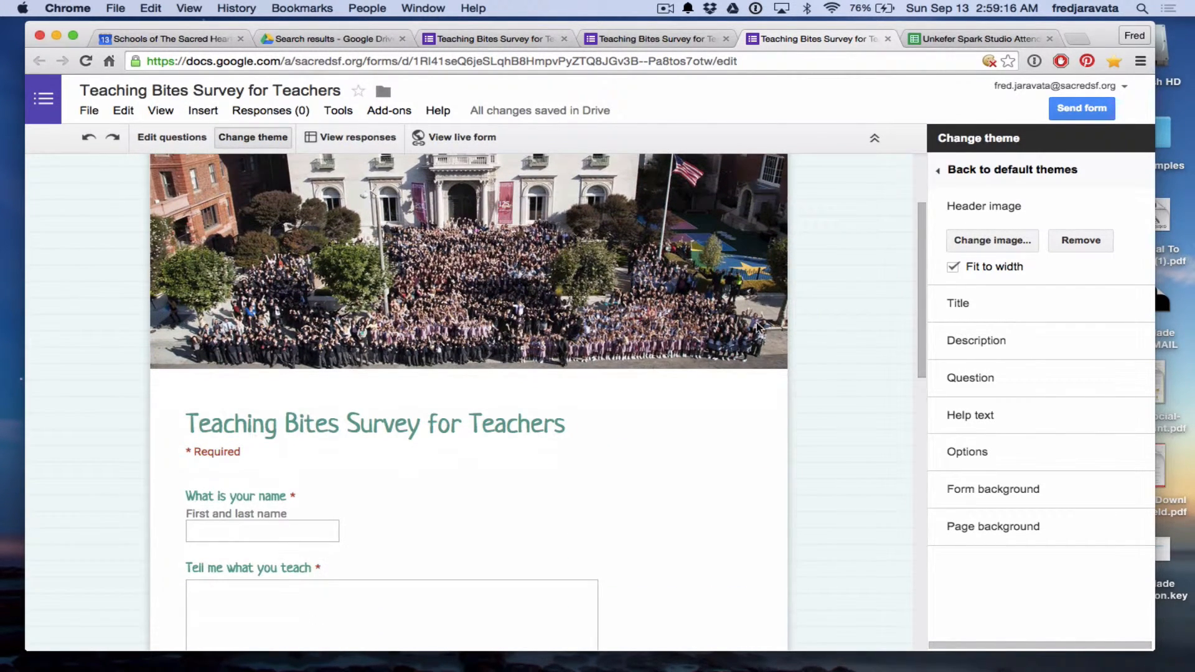
scroll(874, 305, "down", 1)
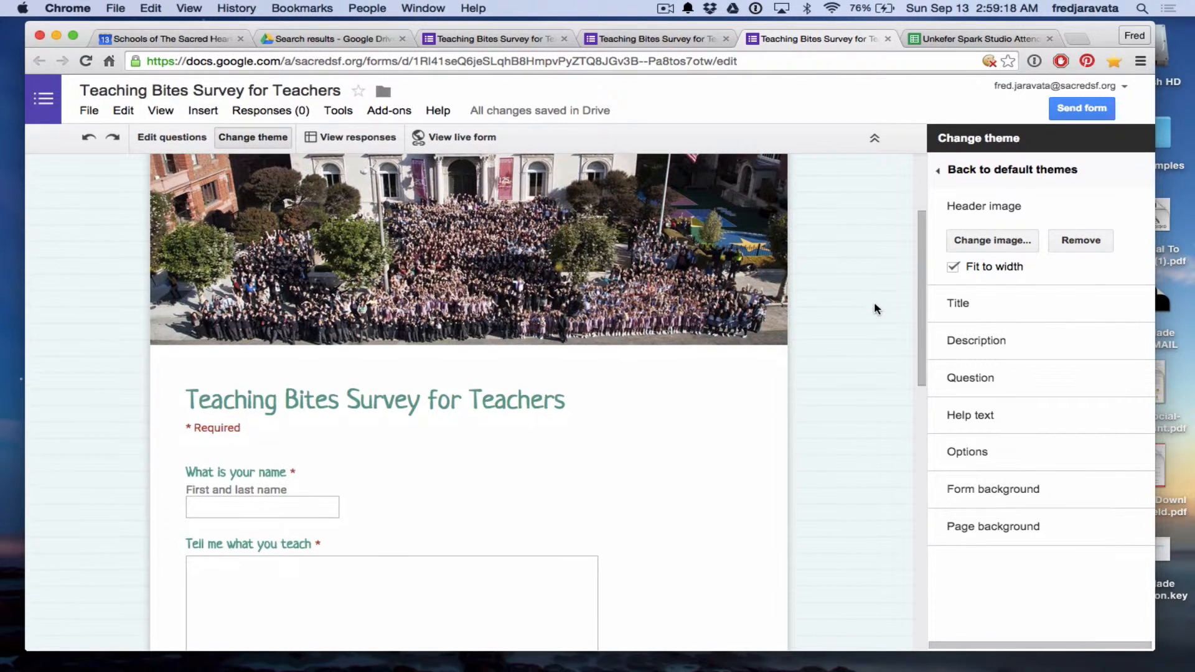
left_click(950, 305)
scroll(821, 350, "up", 4)
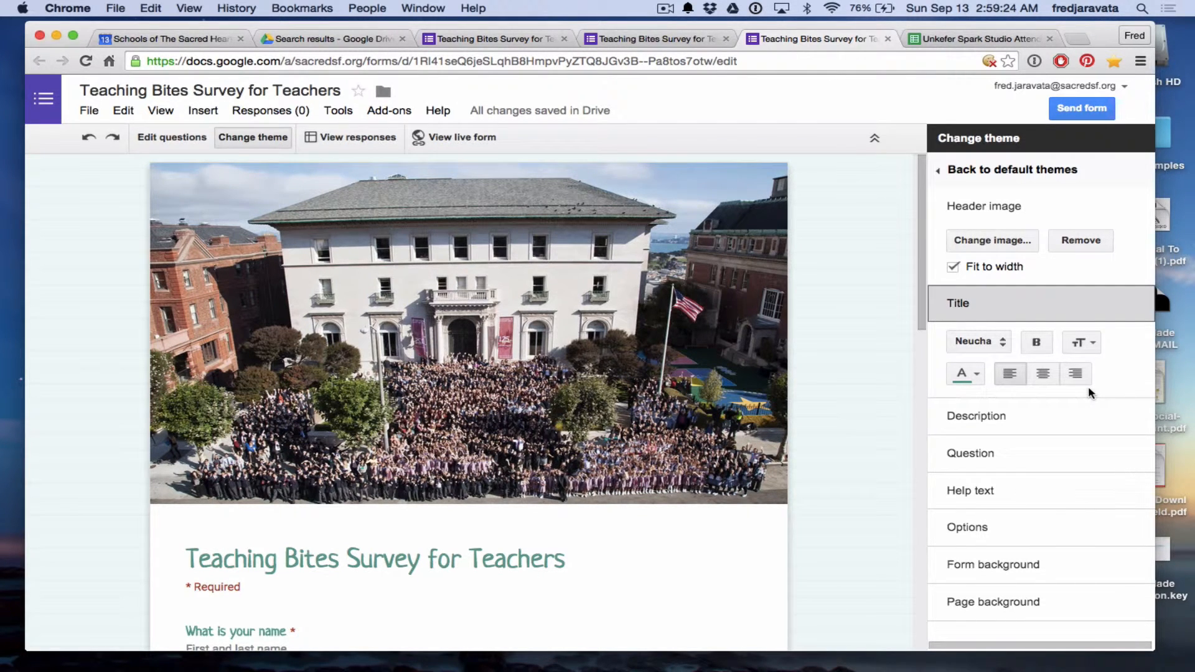
left_click(1093, 344)
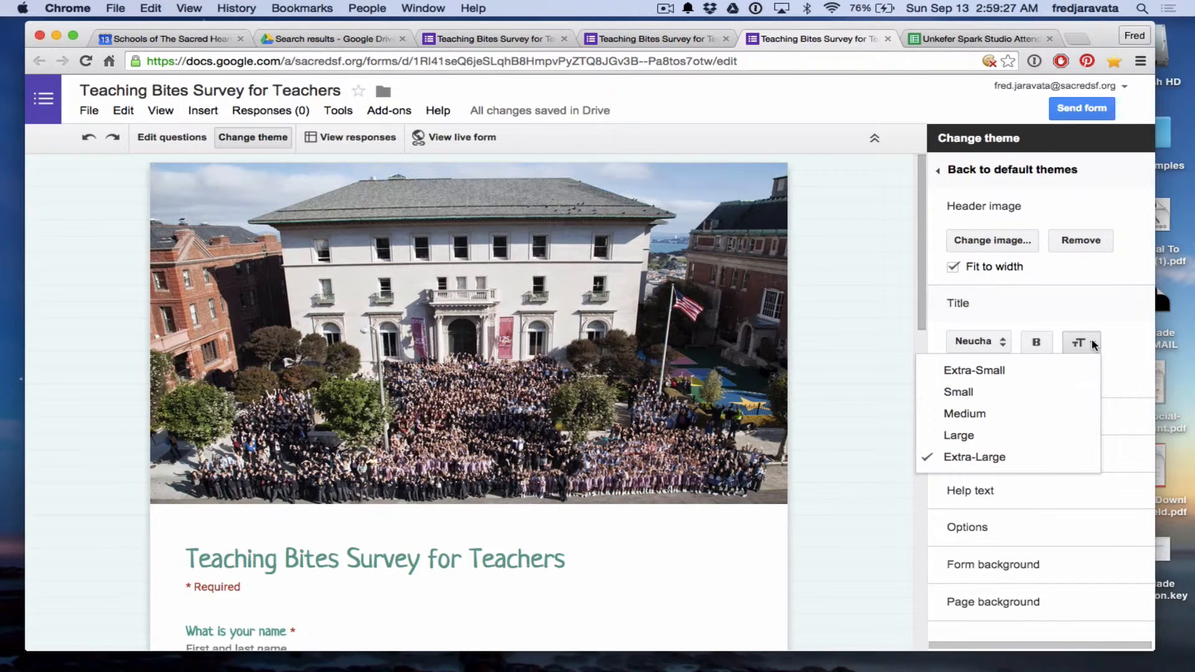
left_click(1124, 336)
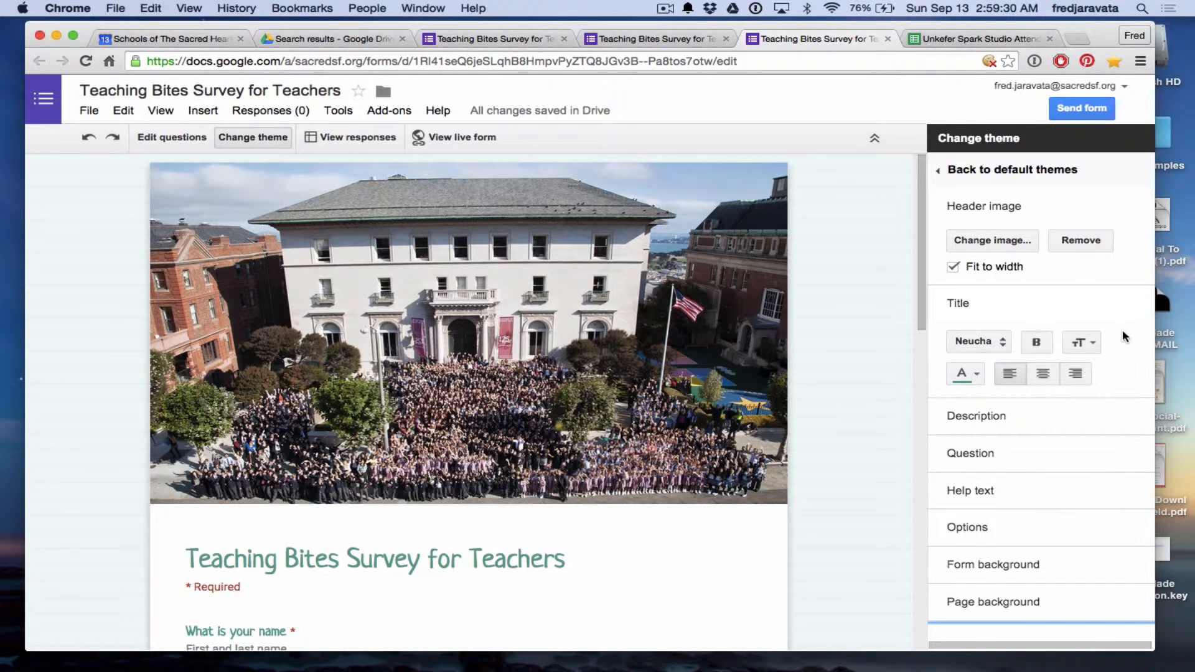
Inspect the description and question text styles, then expand Form background settings.
left_click(980, 426)
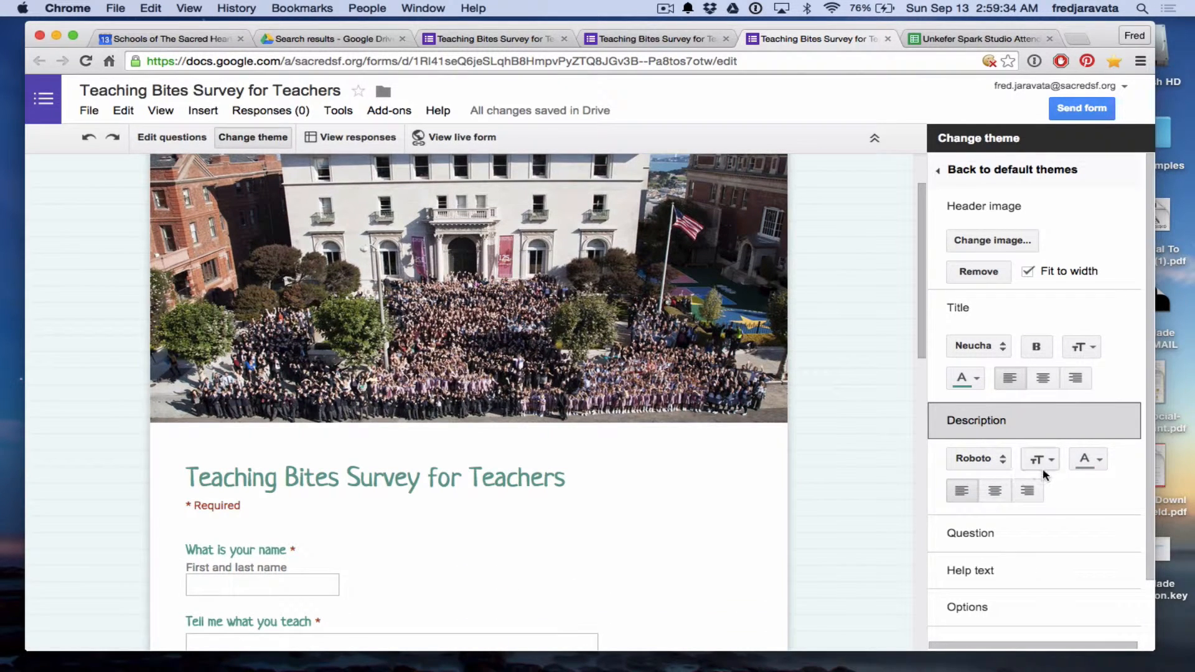
left_click(1036, 534)
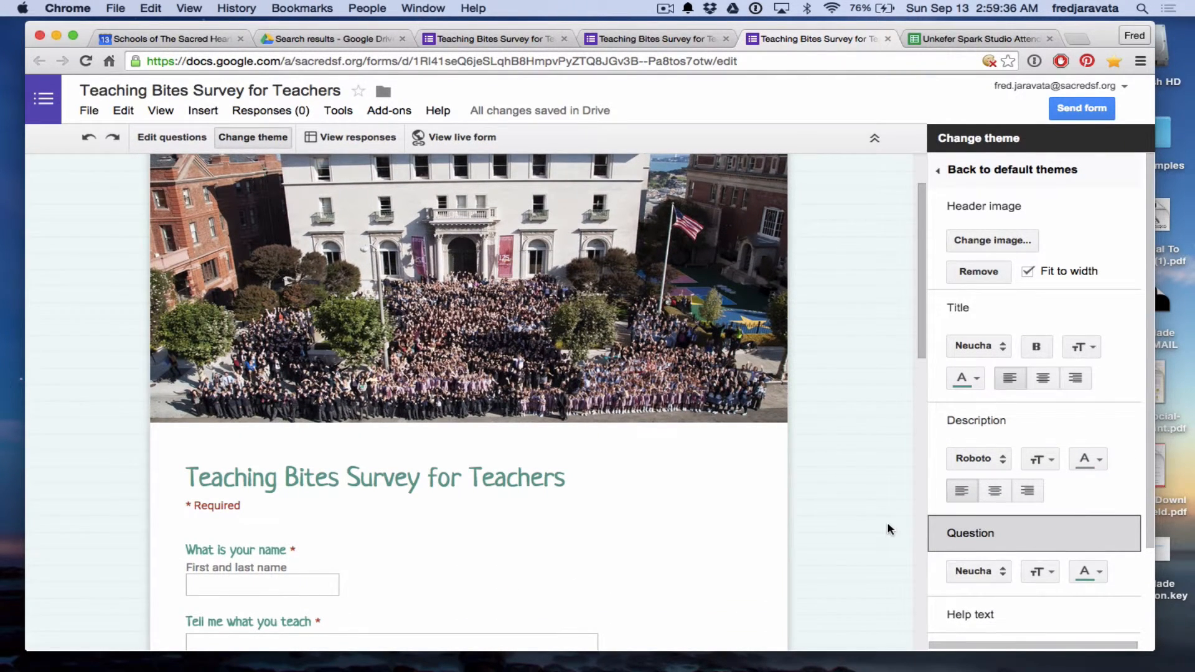
scroll(1056, 531, "down", 3)
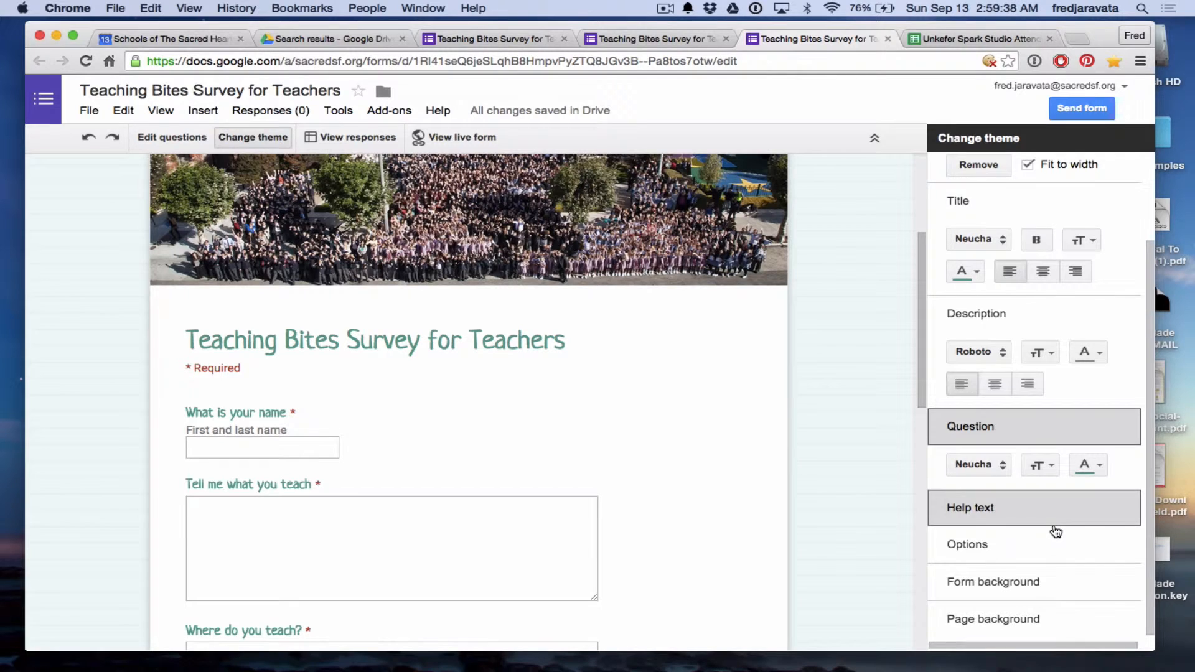
left_click(1001, 584)
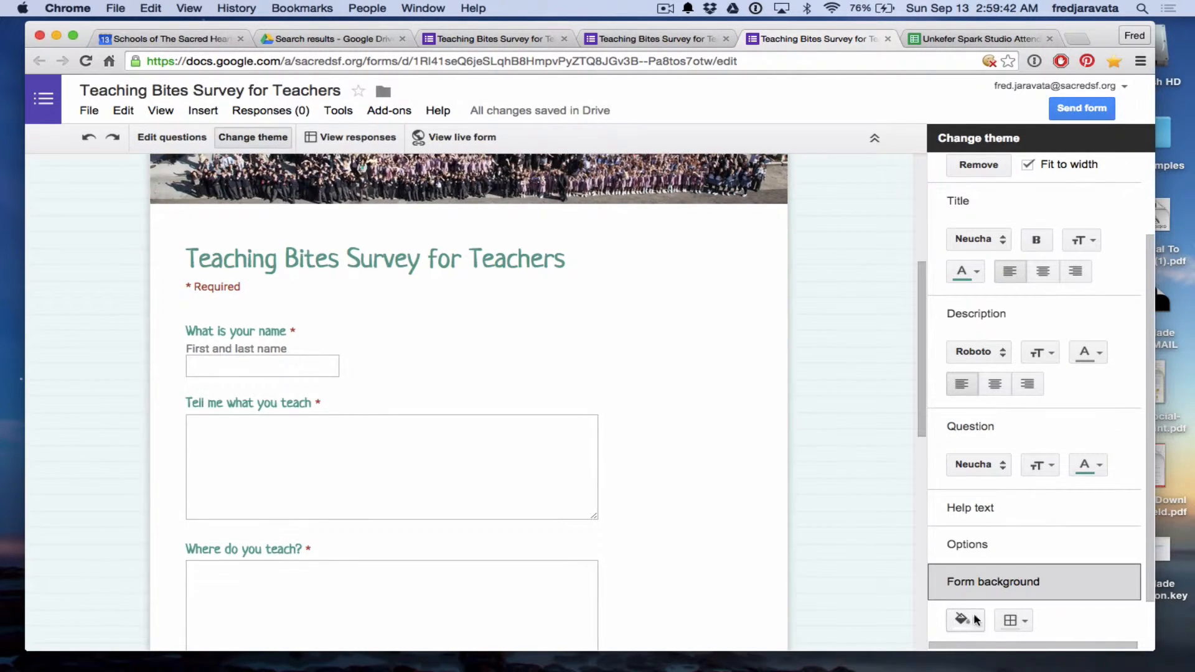
Try a red form background with a black, then orange-brown border.
left_click(967, 619)
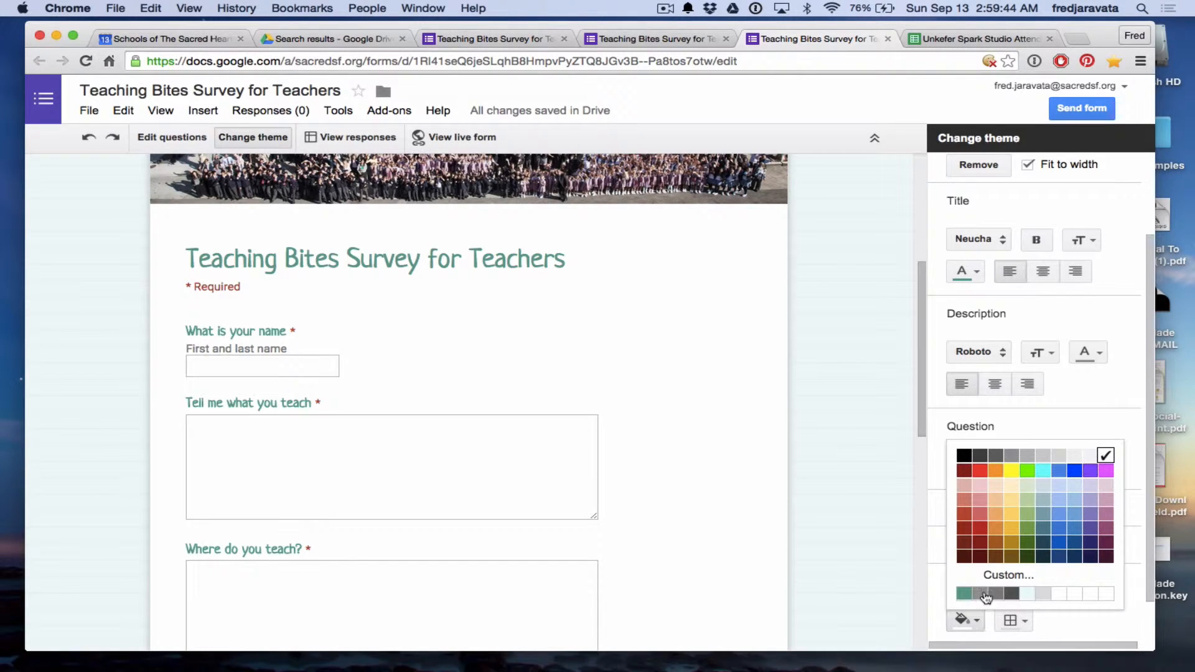
left_click(975, 535)
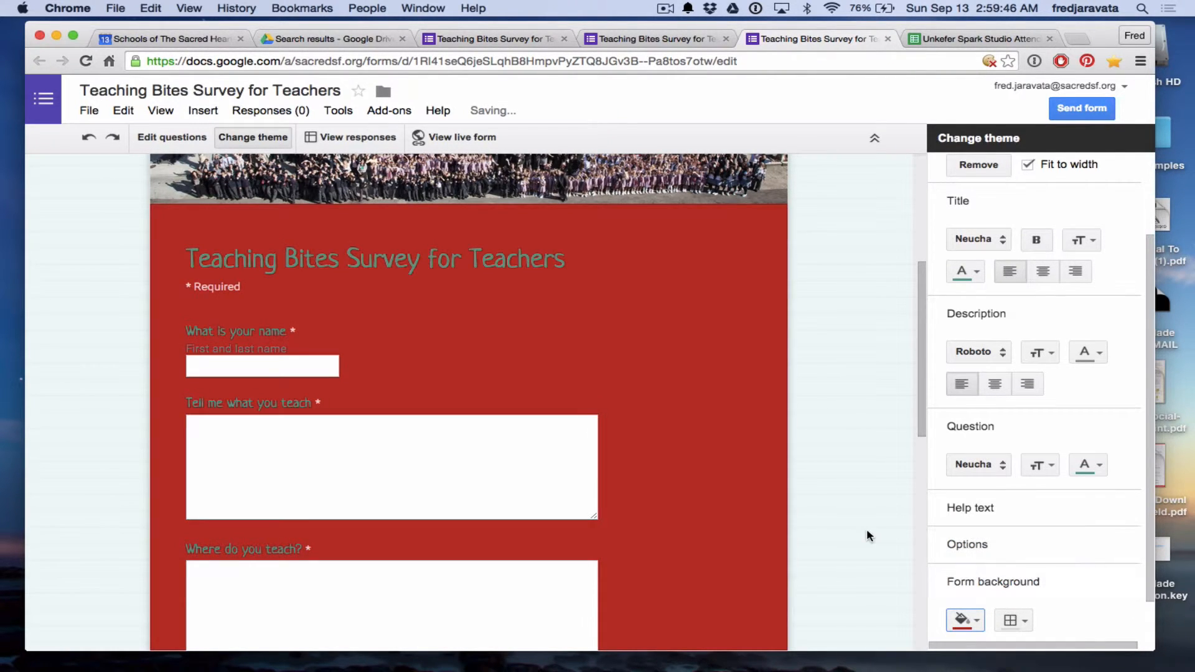
left_click(1024, 621)
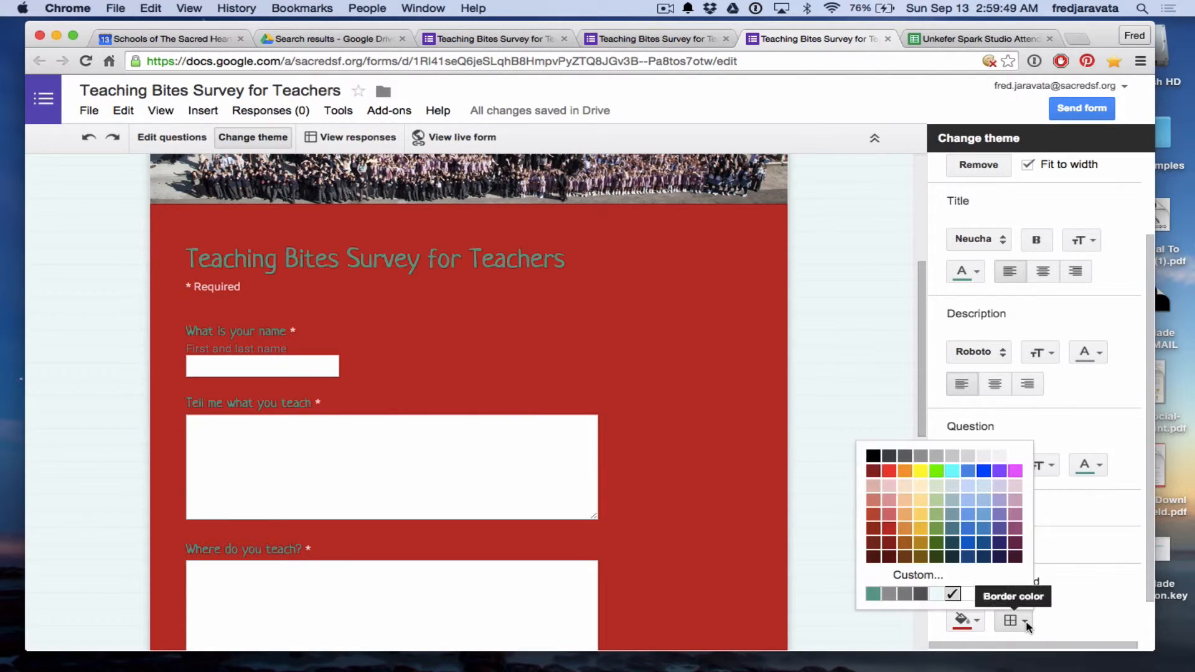
left_click(873, 455)
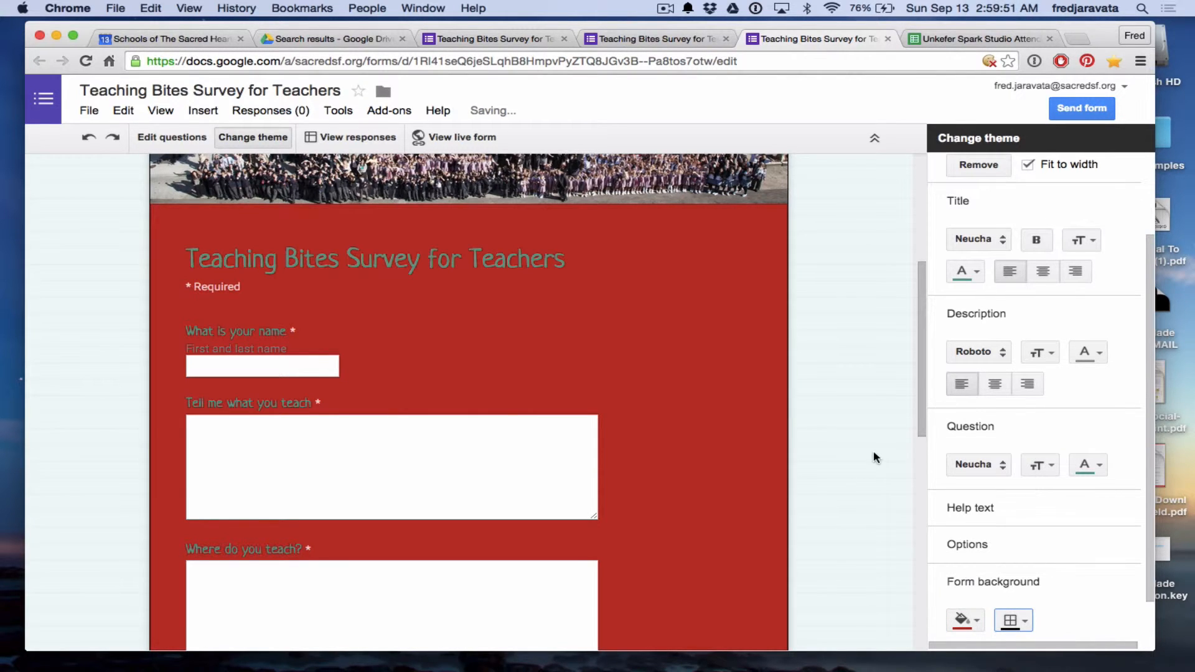
left_click(1024, 621)
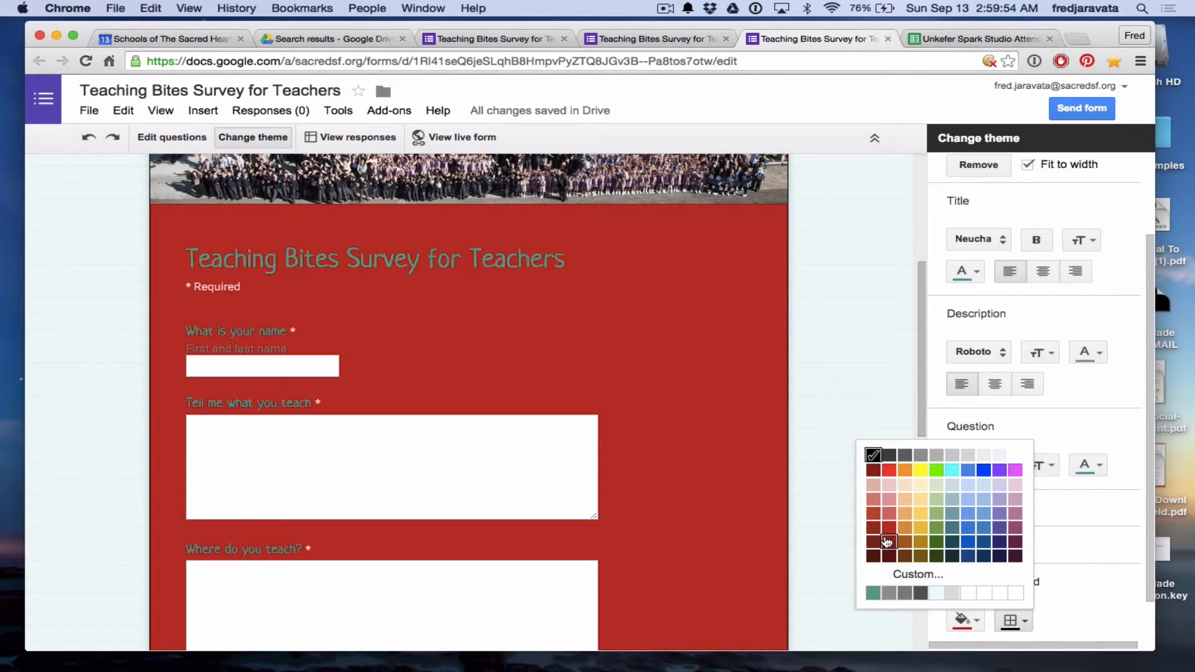
left_click(905, 530)
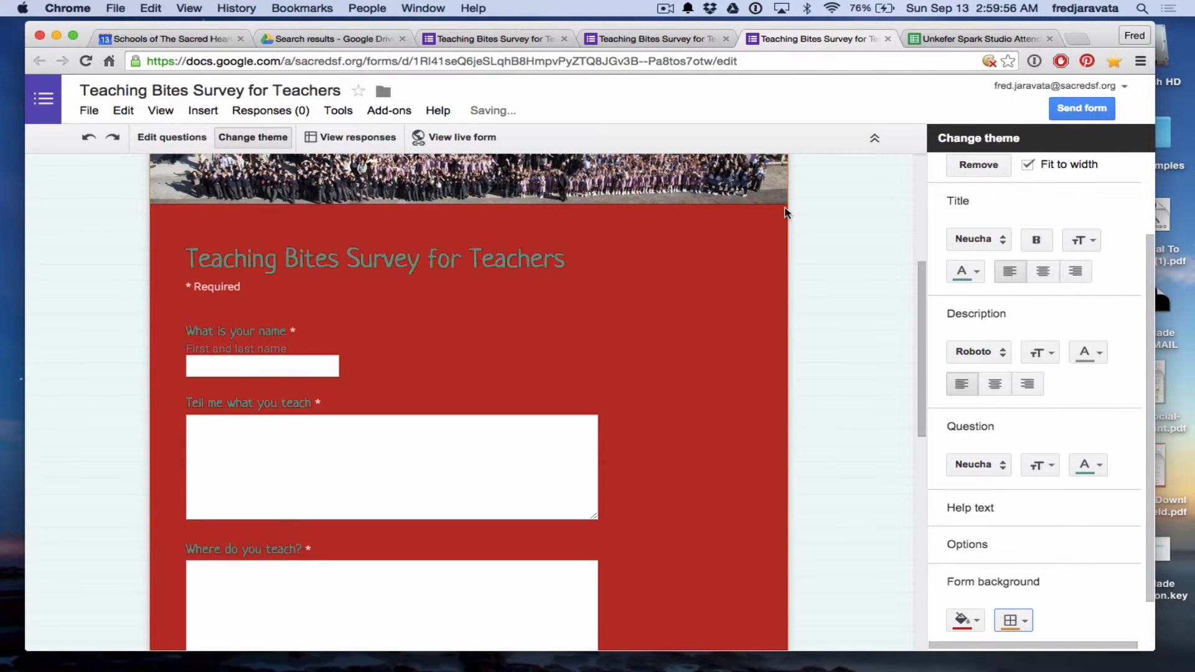
Set both the form background fill and the border colour to white.
scroll(1070, 598, "down", 2)
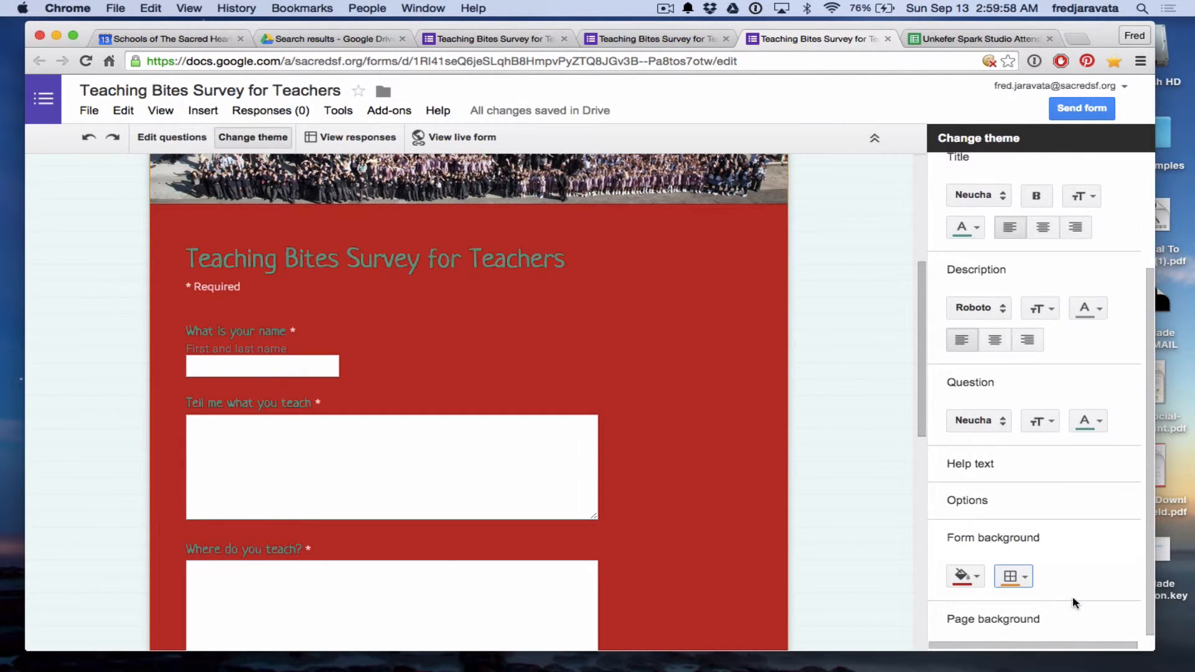
left_click(964, 576)
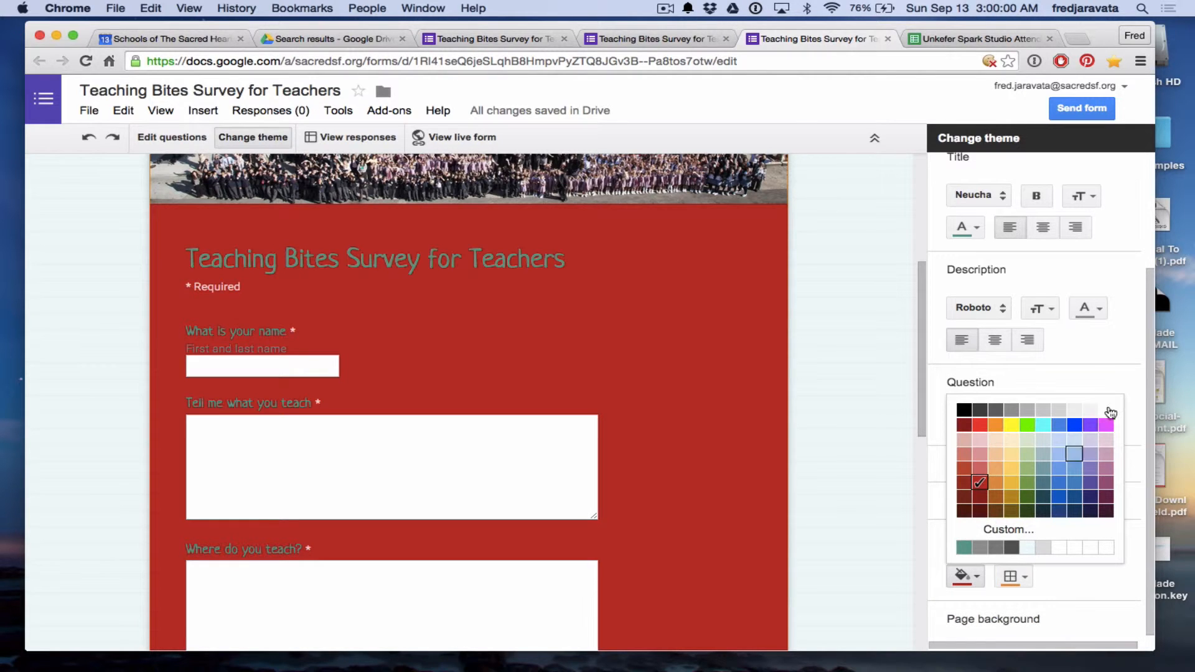
left_click(1108, 411)
left_click(1021, 577)
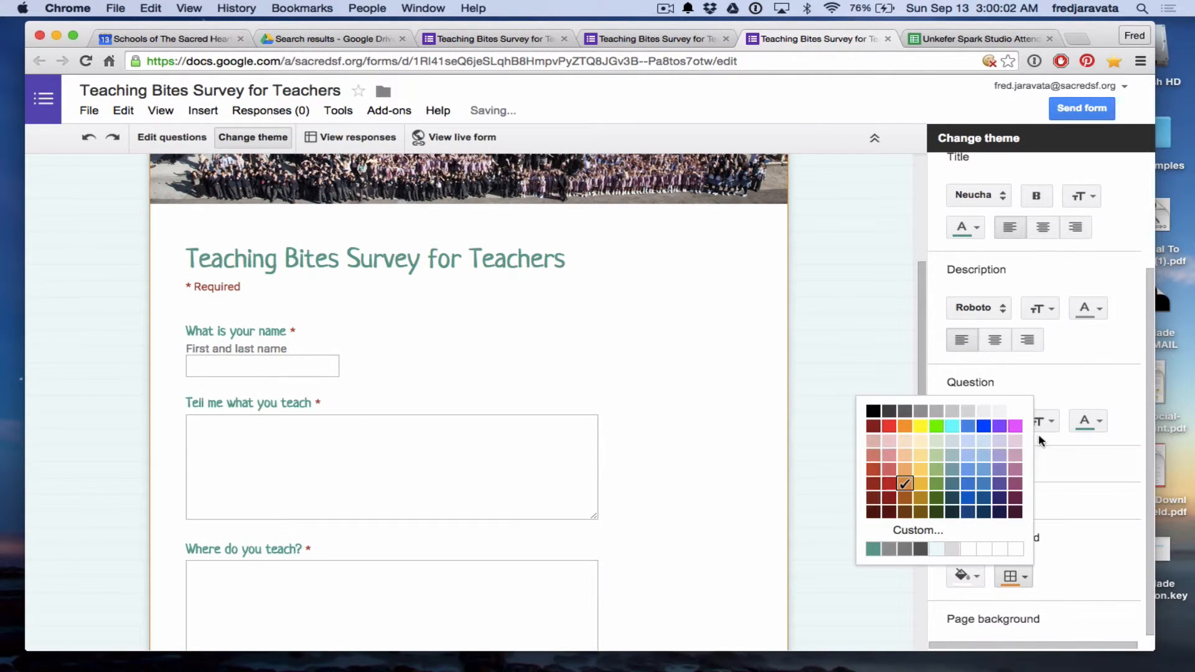
left_click(1015, 411)
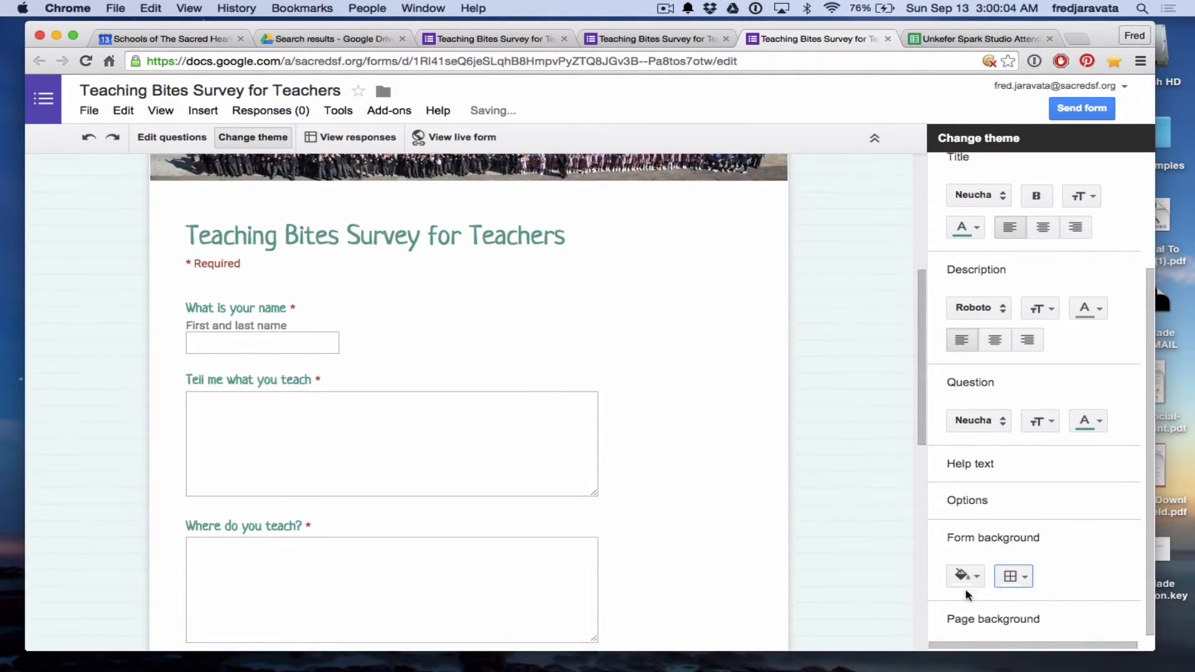
left_click(998, 621)
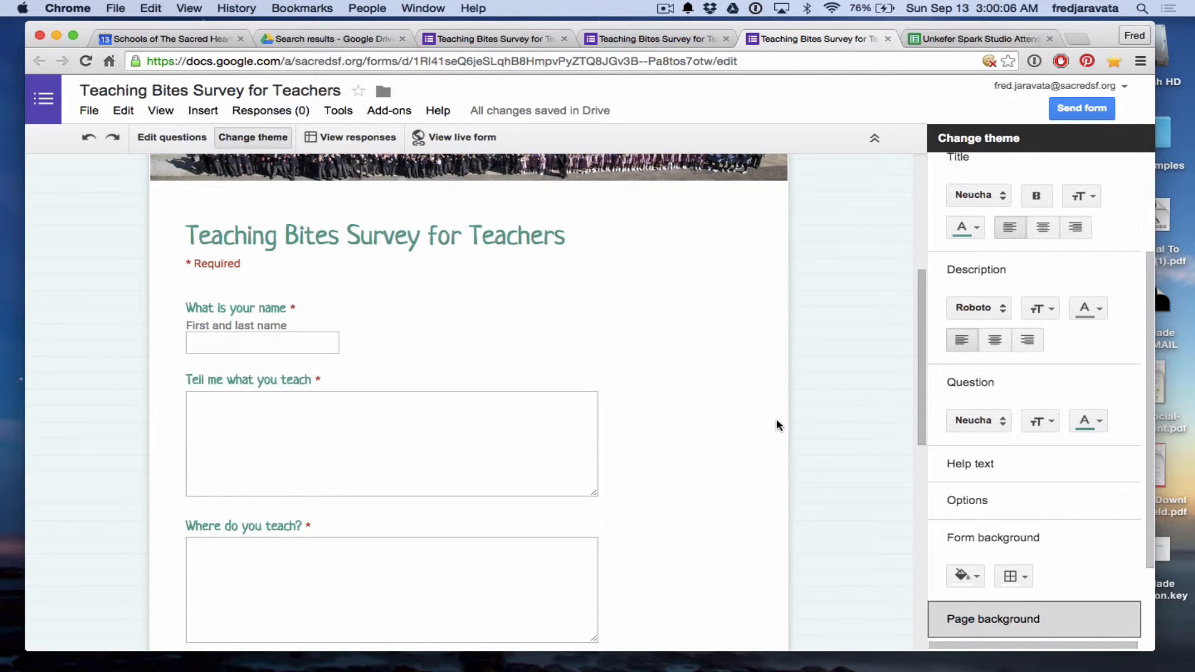
scroll(950, 584, "down", 4)
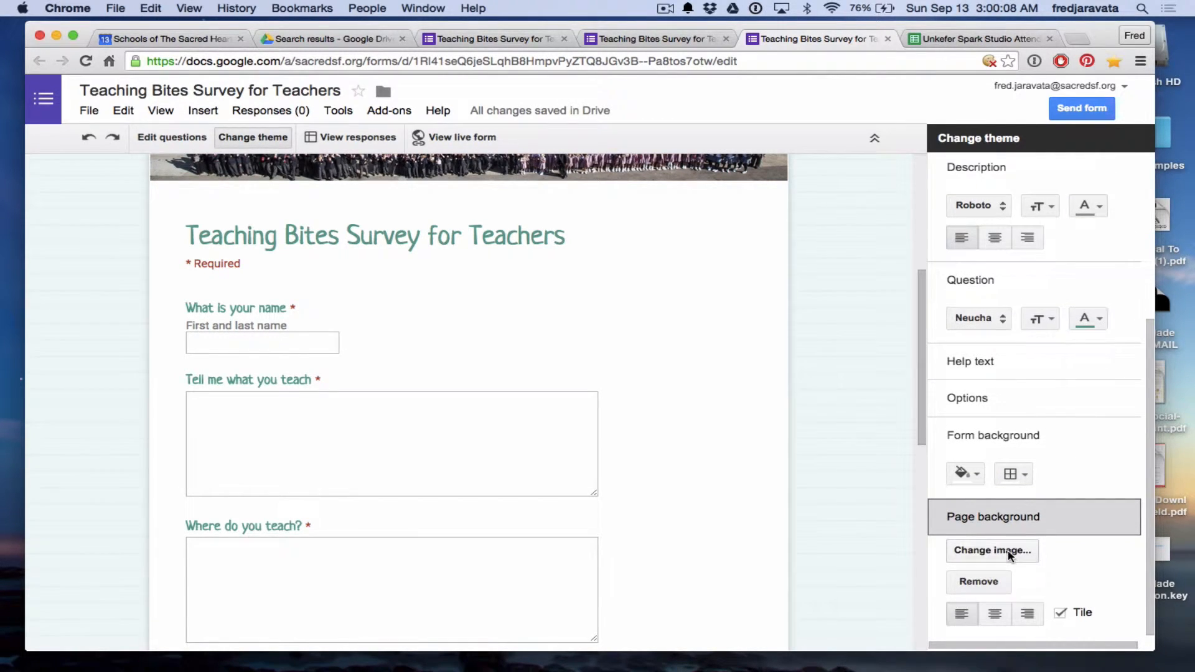
Cancel adding a page background image and return to the default theme list.
left_click(1009, 556)
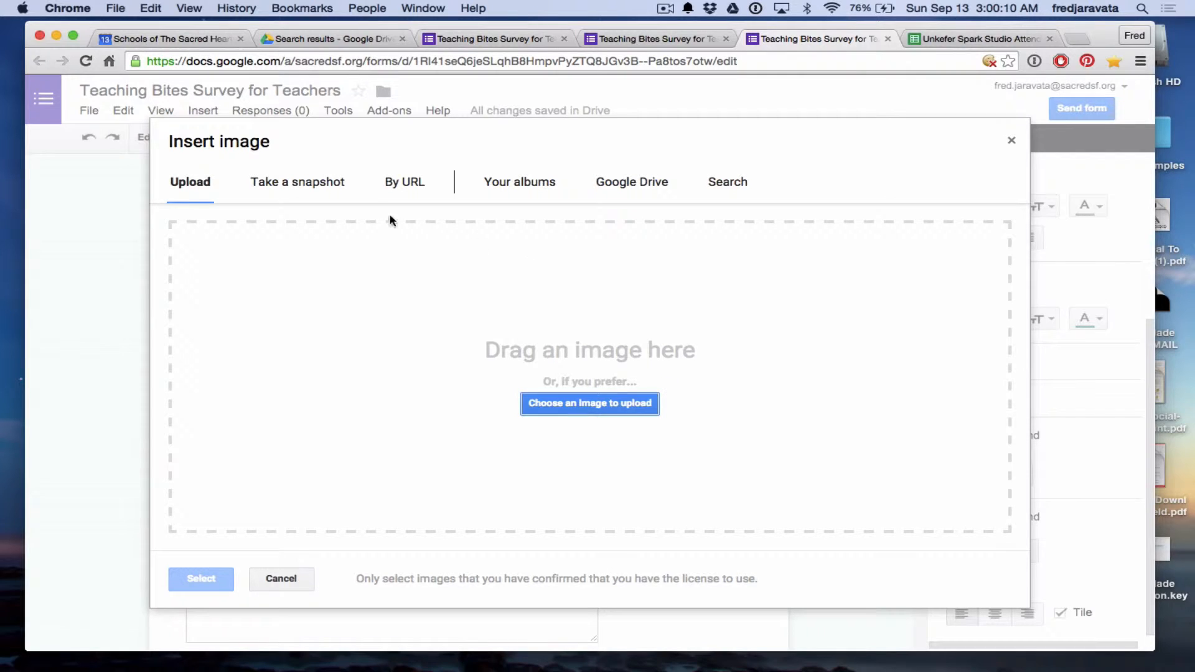
left_click(281, 578)
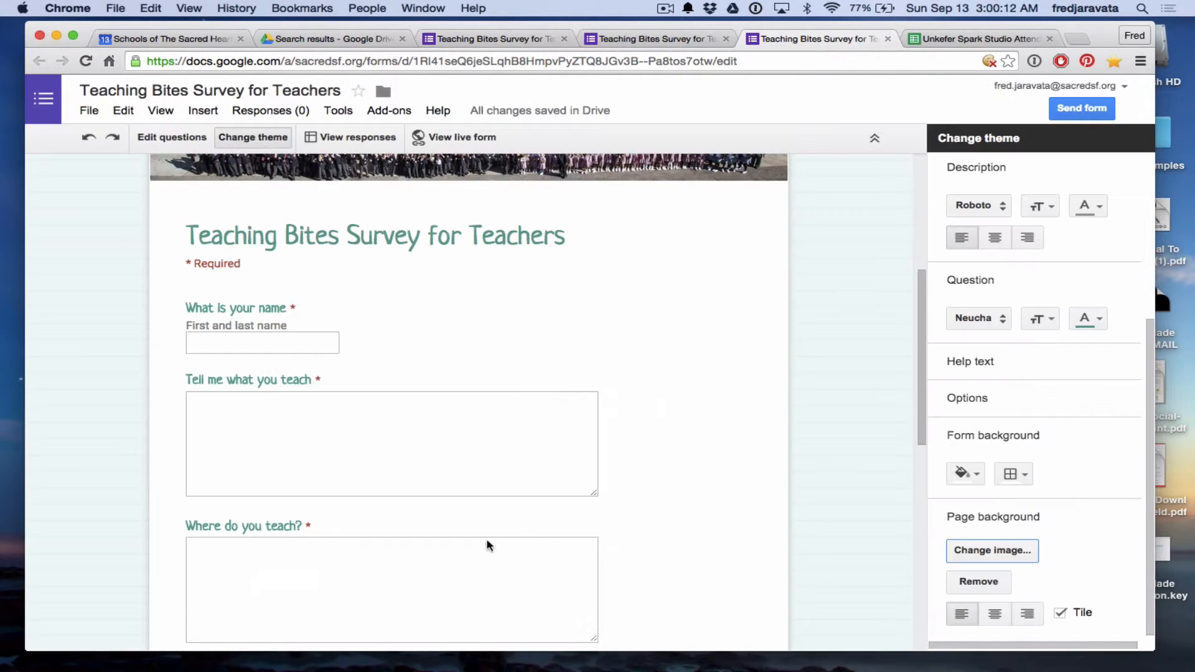
scroll(1085, 448, "up", 5)
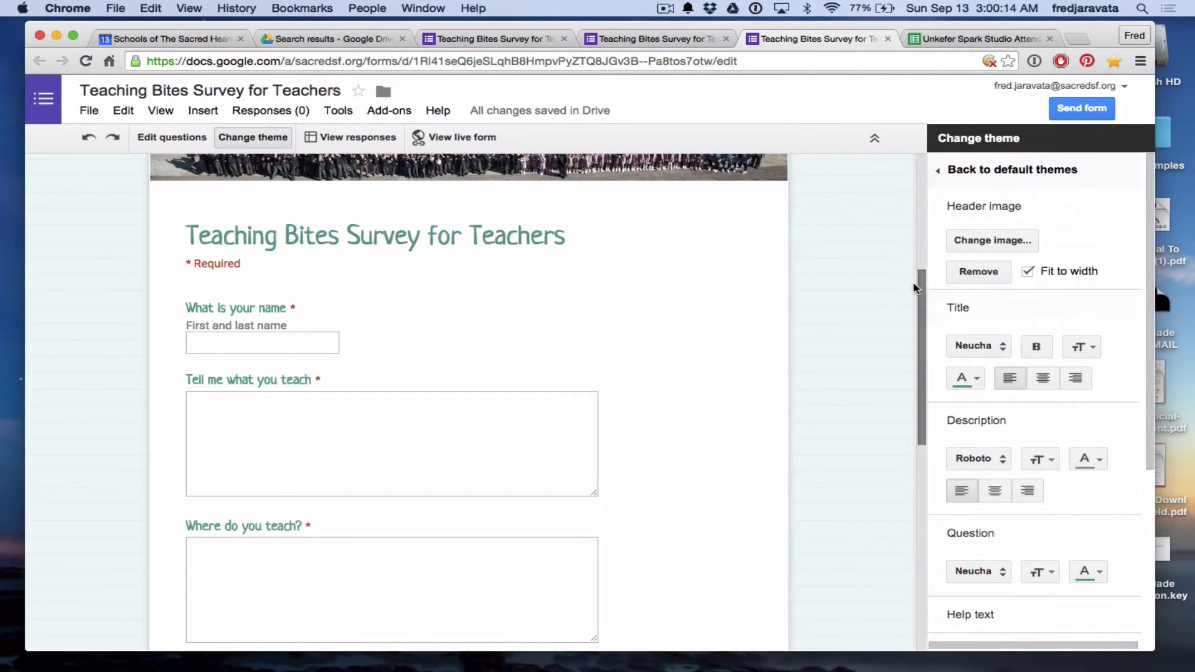
left_click(953, 171)
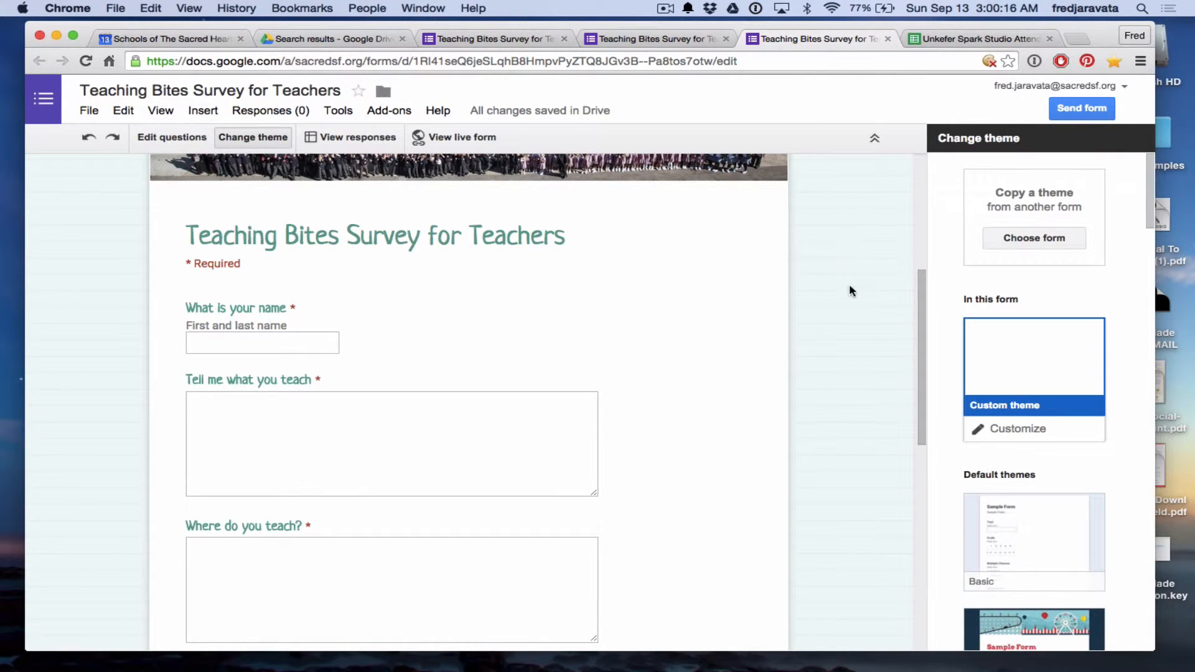
Reapply the Homework theme in place of the school photo header and view the live form.
scroll(871, 332, "up", 4)
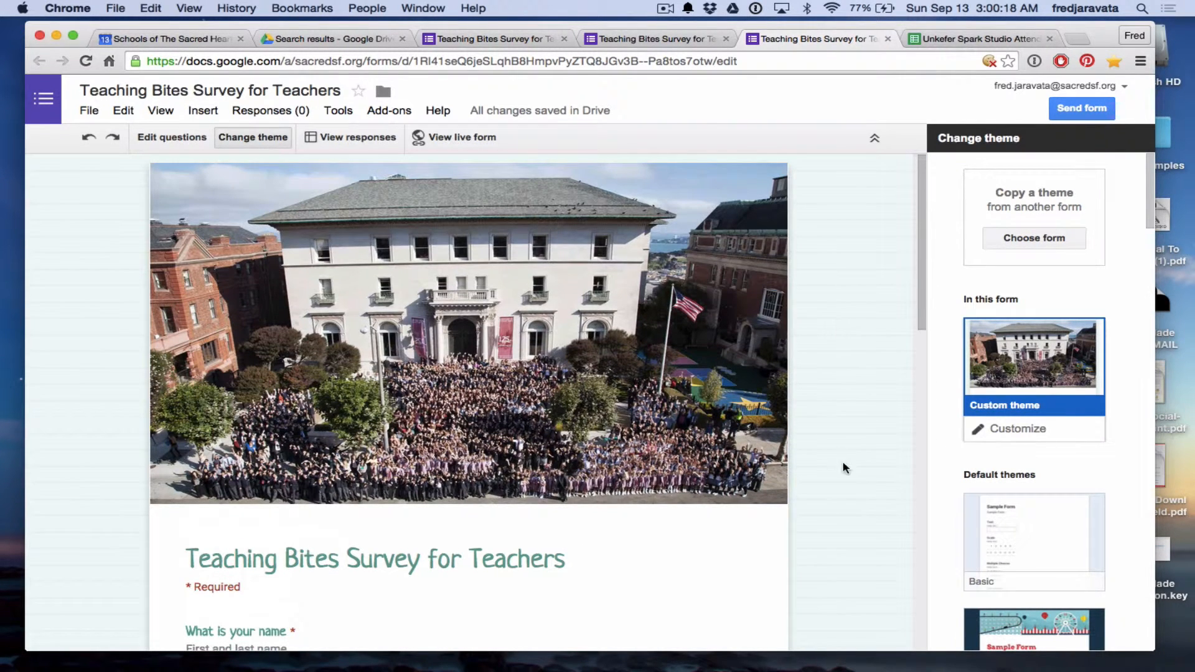
scroll(910, 565, "down", 3)
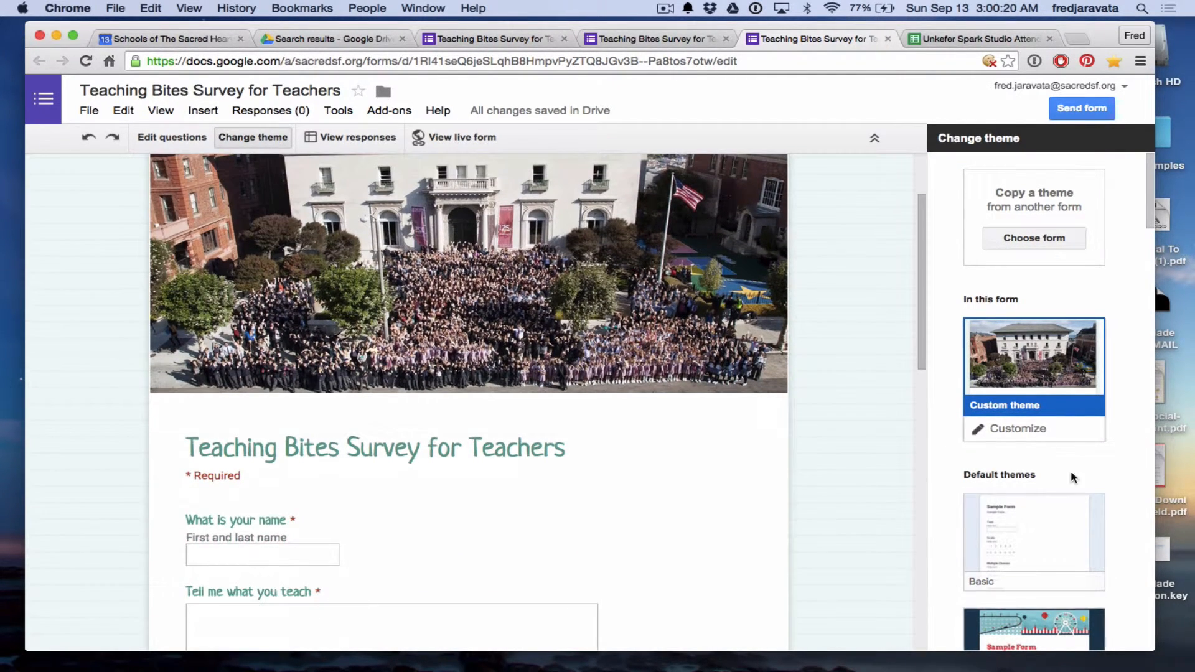
scroll(1070, 470, "down", 10)
left_click(1061, 381)
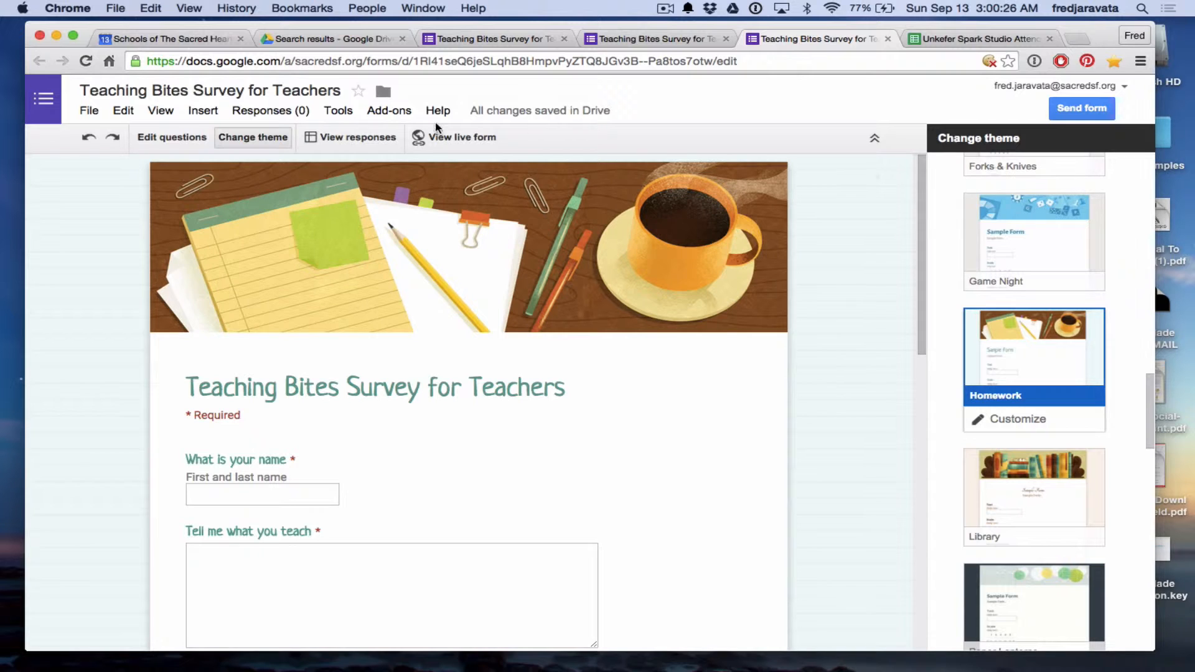
left_click(468, 137)
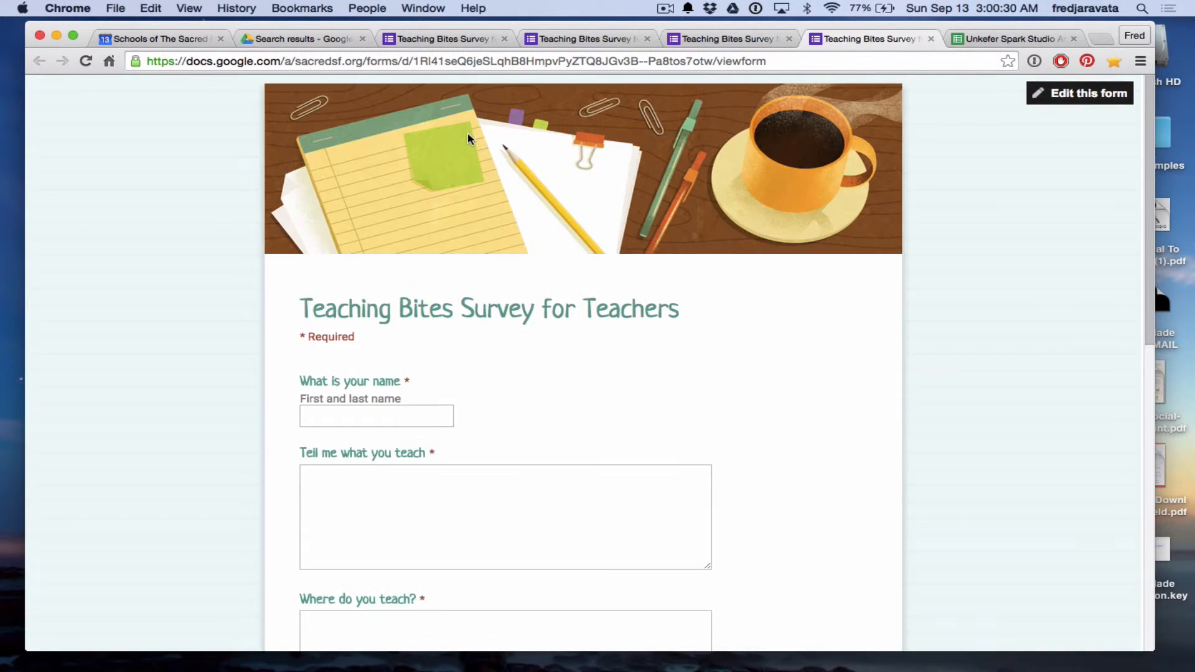
Fill in the respondent's name, teaching role and school in the text answers.
scroll(219, 438, "down", 5)
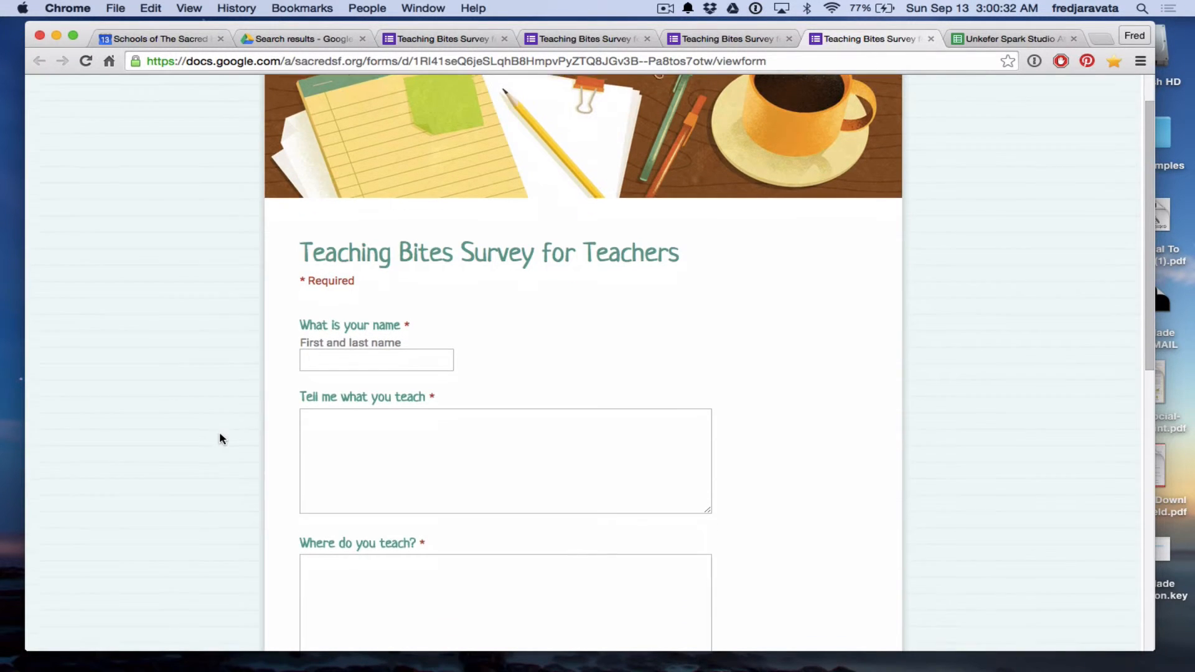
scroll(219, 438, "down", 6)
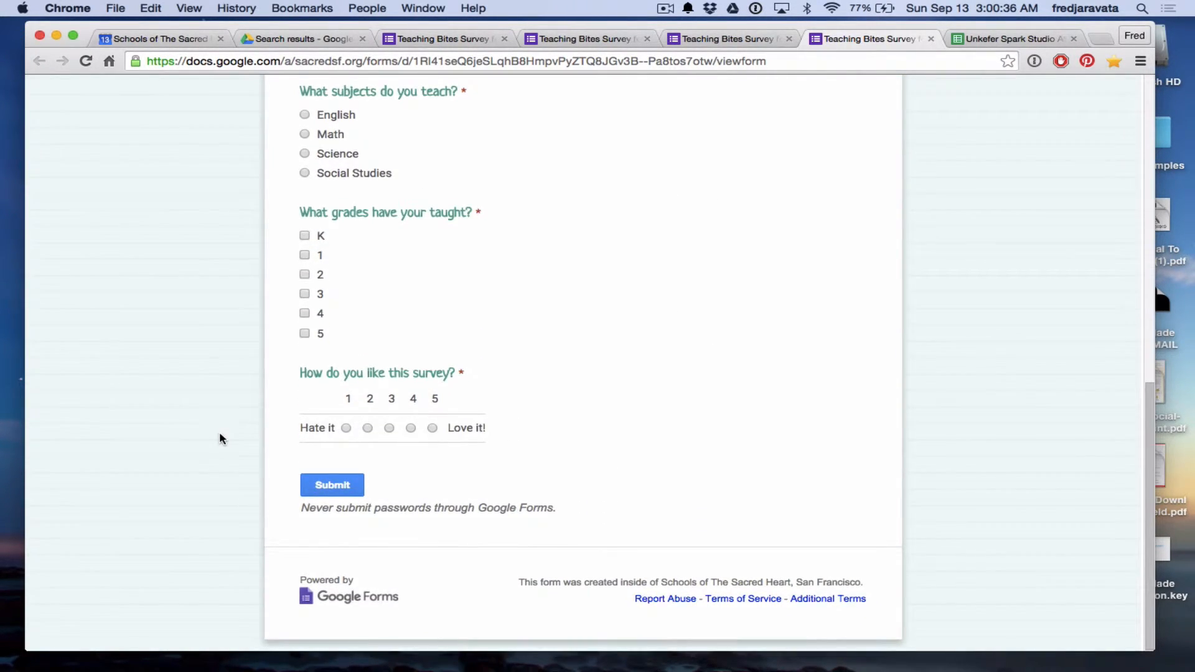
scroll(219, 434, "up", 12)
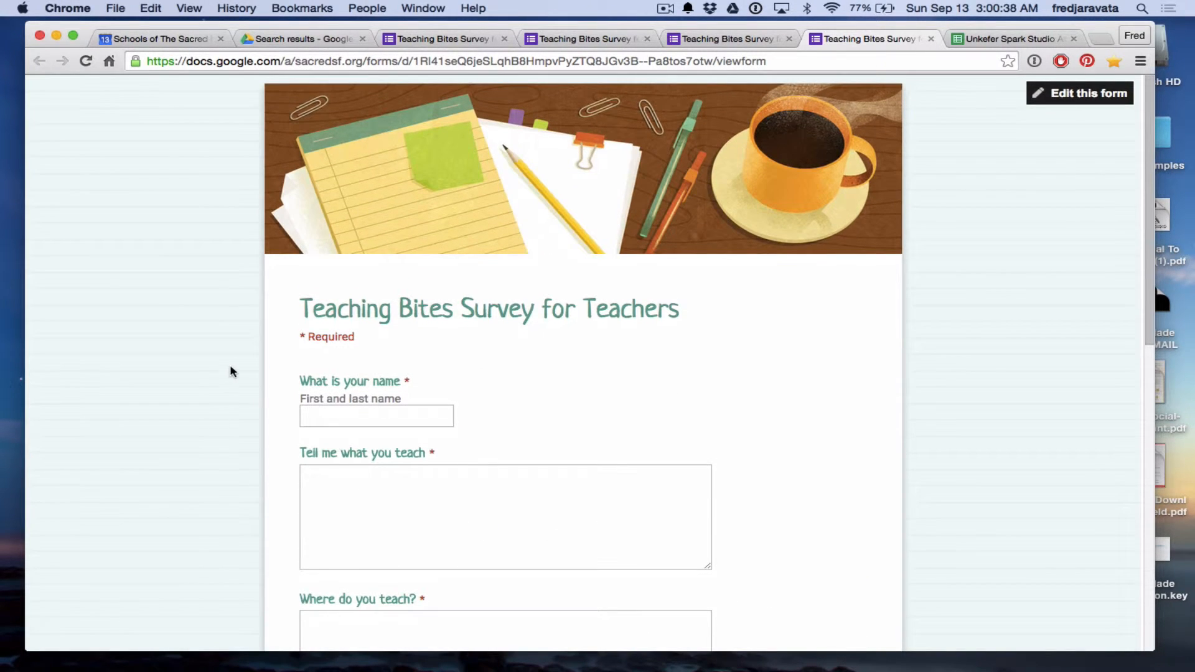
scroll(230, 372, "down", 2)
left_click(376, 316)
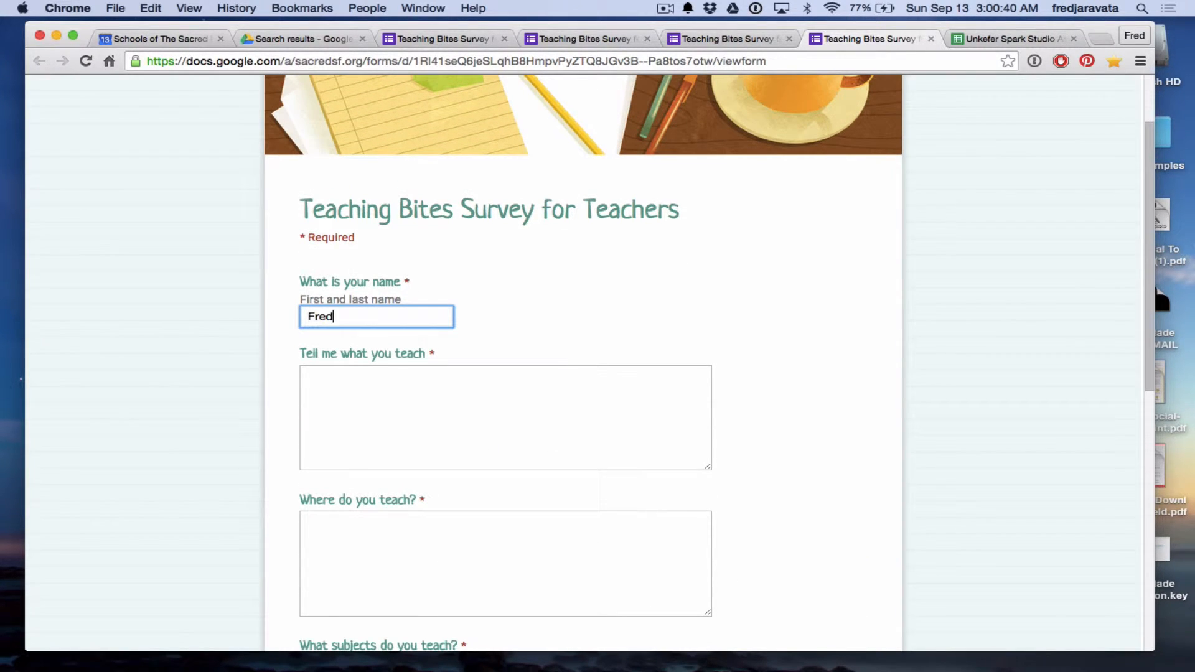
left_click(372, 434)
type("I am ")
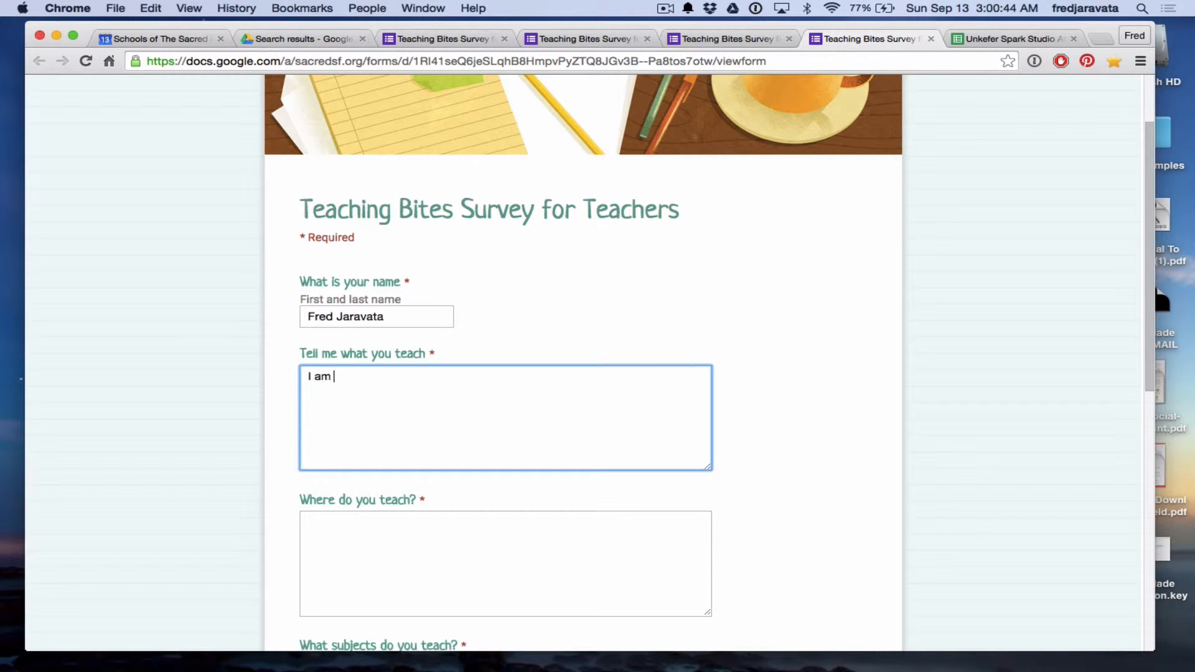
type("the")
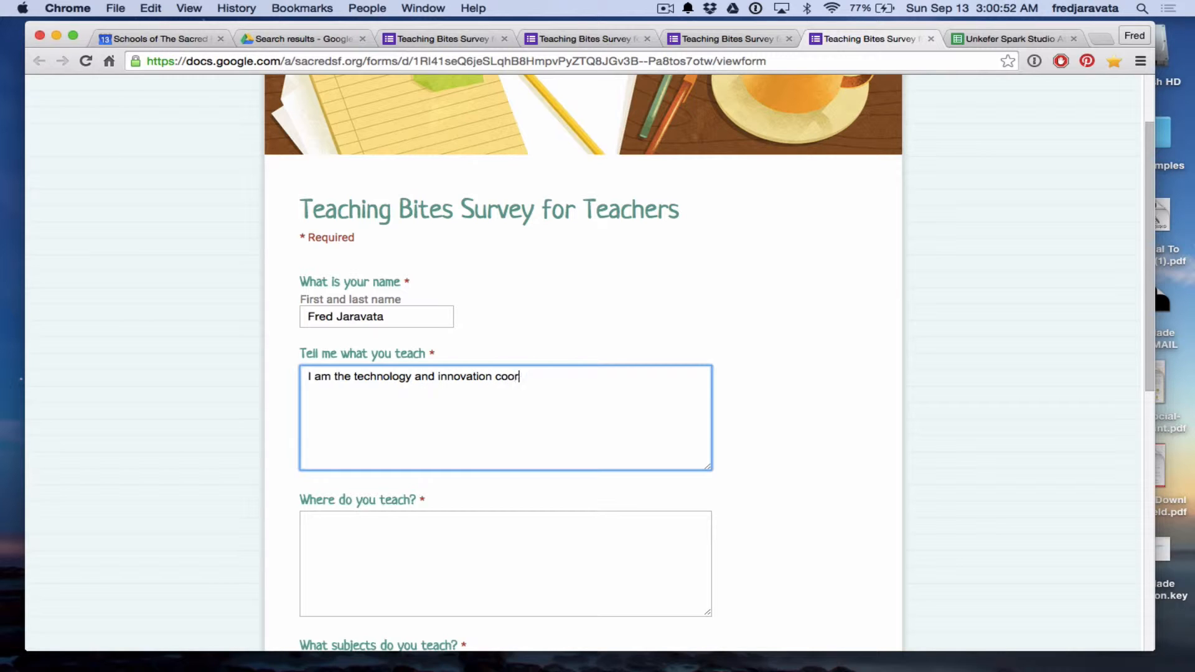
type("dinator")
scroll(237, 547, "down", 3)
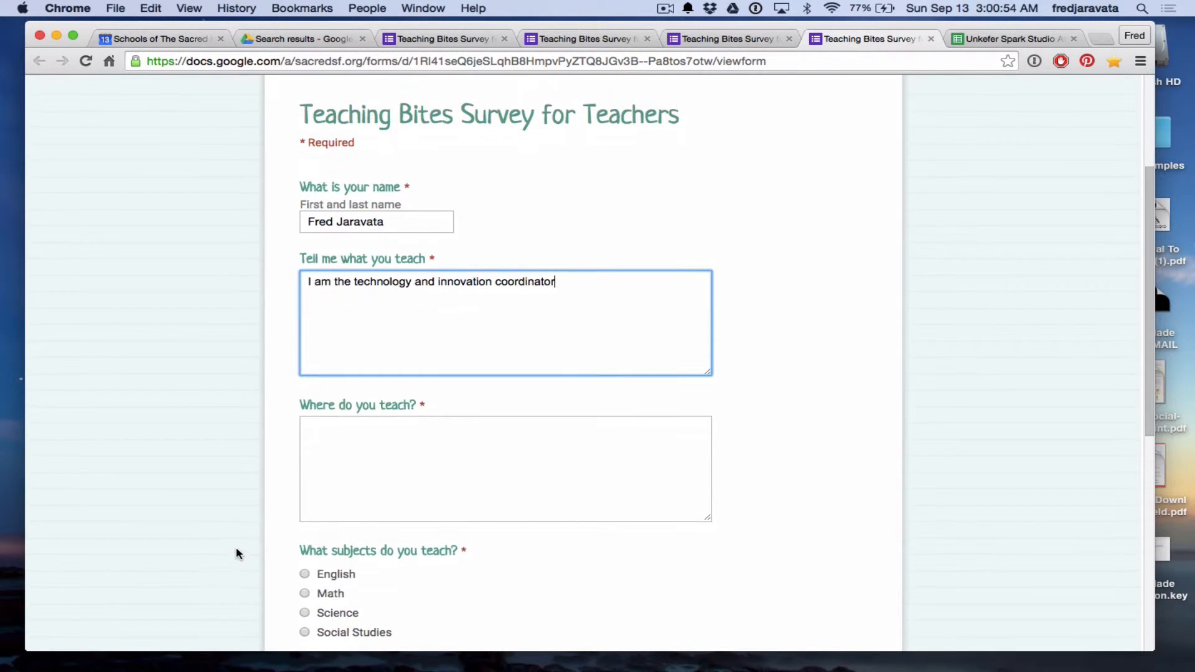
left_click(459, 442)
type("I teach ")
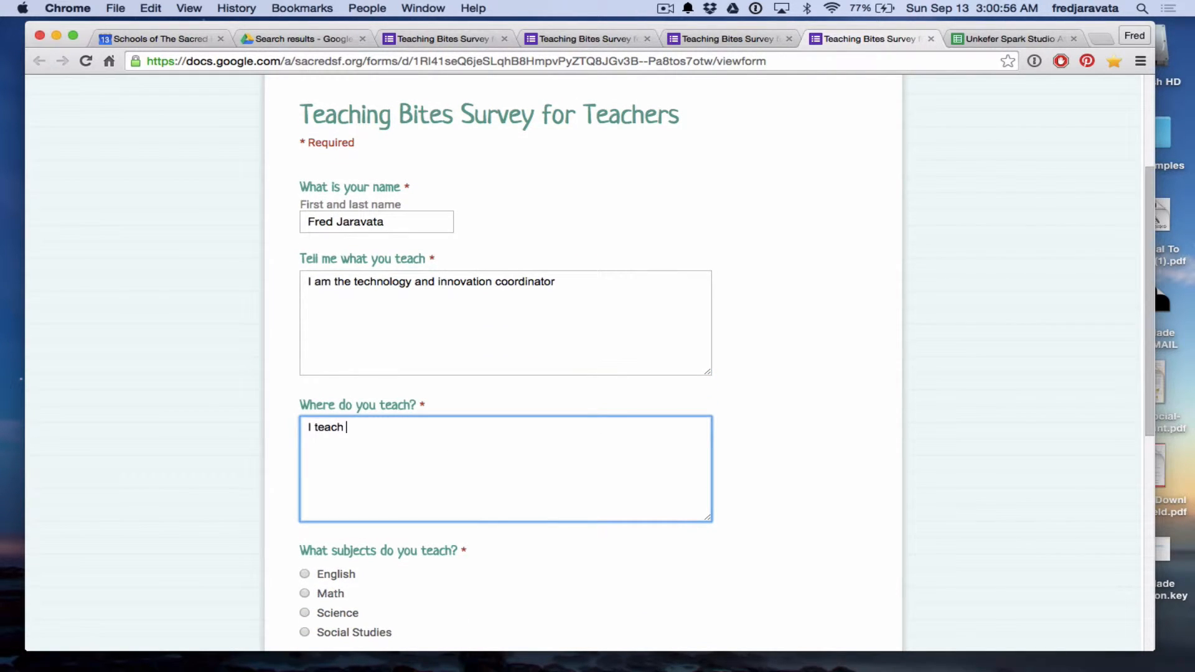
type("at the Schoools of")
key("BackSpace")
key("BackSpace")
key("BackSpace")
key("BackSpace")
type("of t")
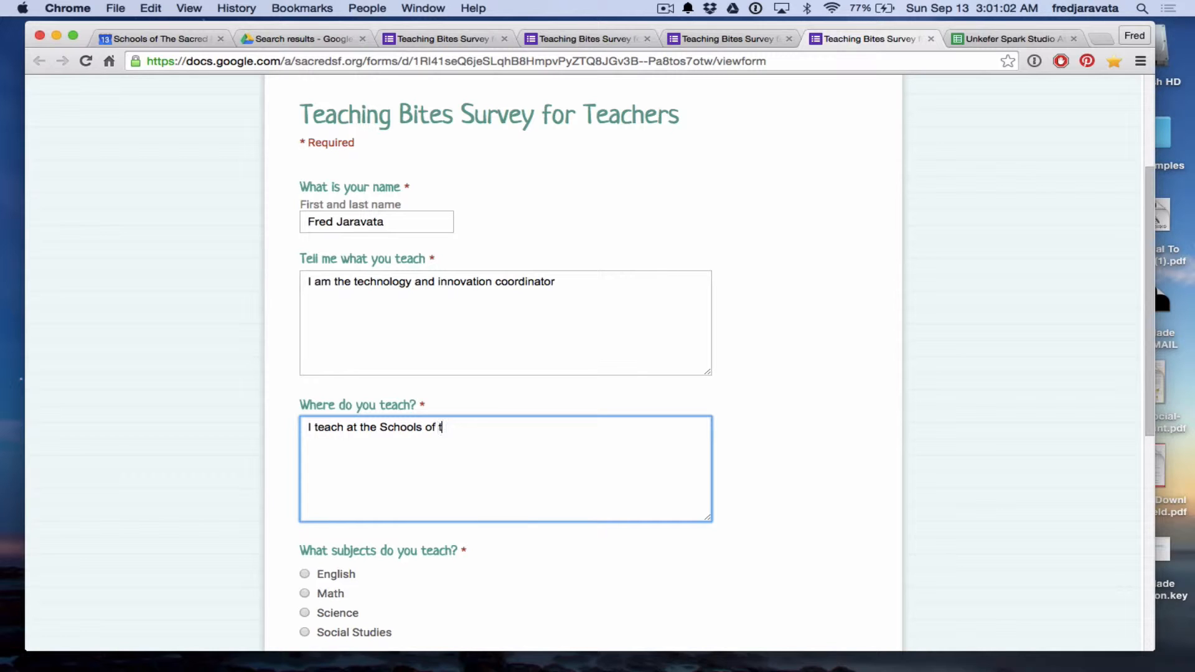
type("he Sacred he")
type("eart")
Choose Science, tick grades K through 5, and rate the survey 5 (Love it!).
scroll(262, 562, "down", 5)
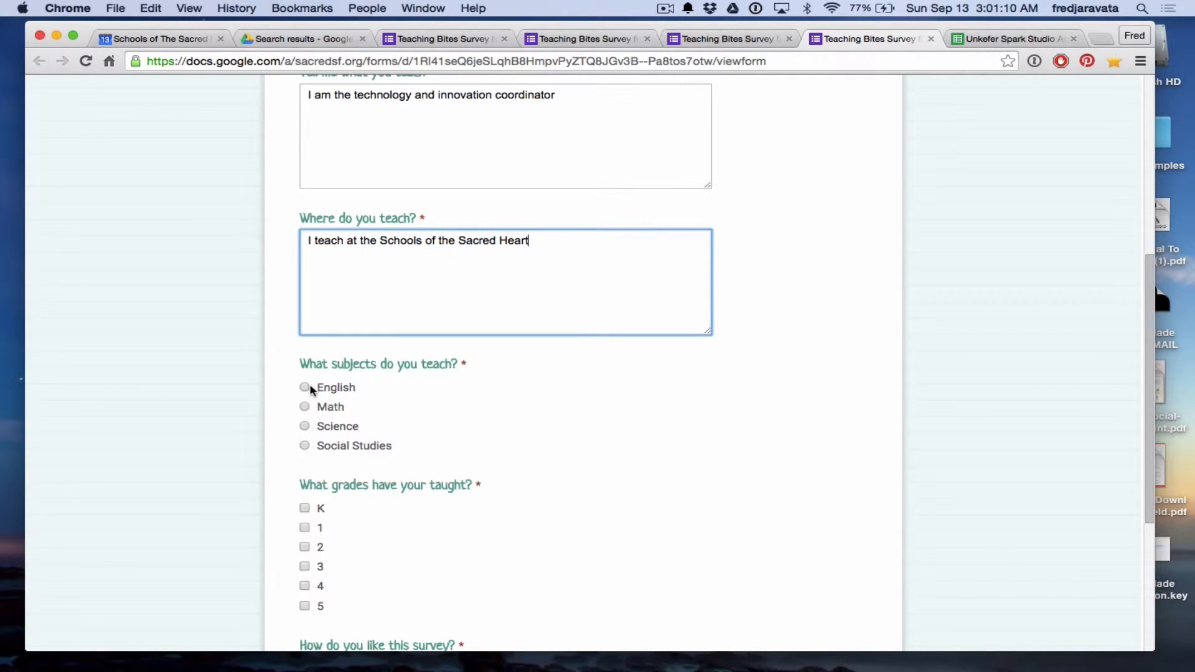
left_click(311, 426)
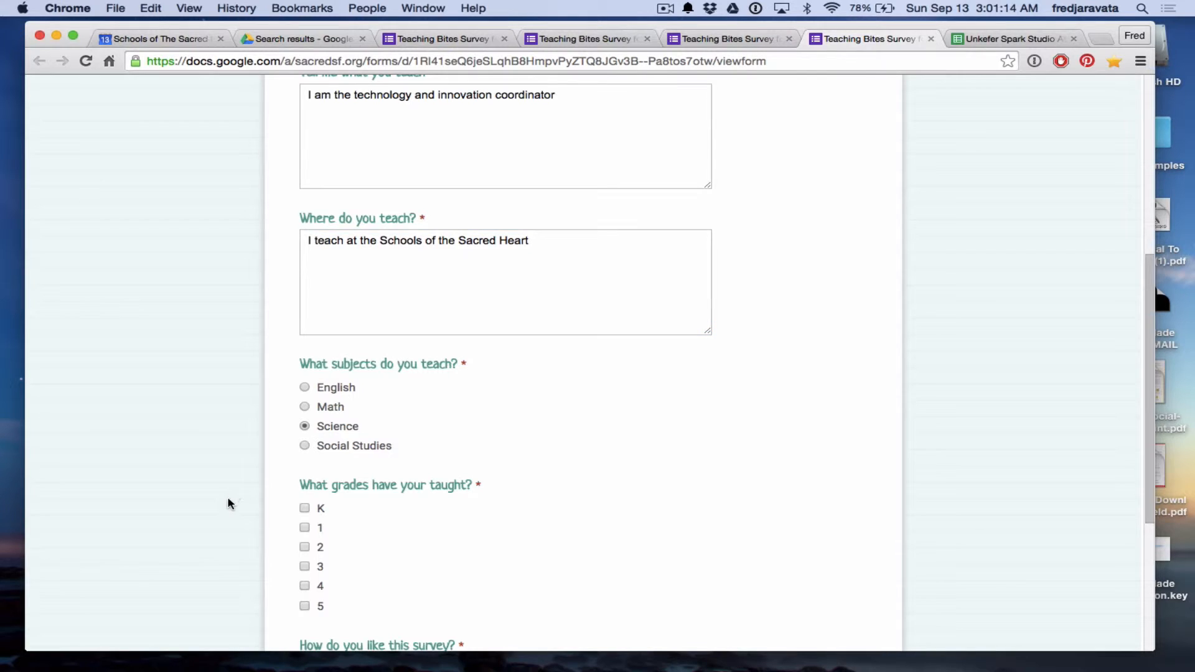
scroll(228, 503, "down", 5)
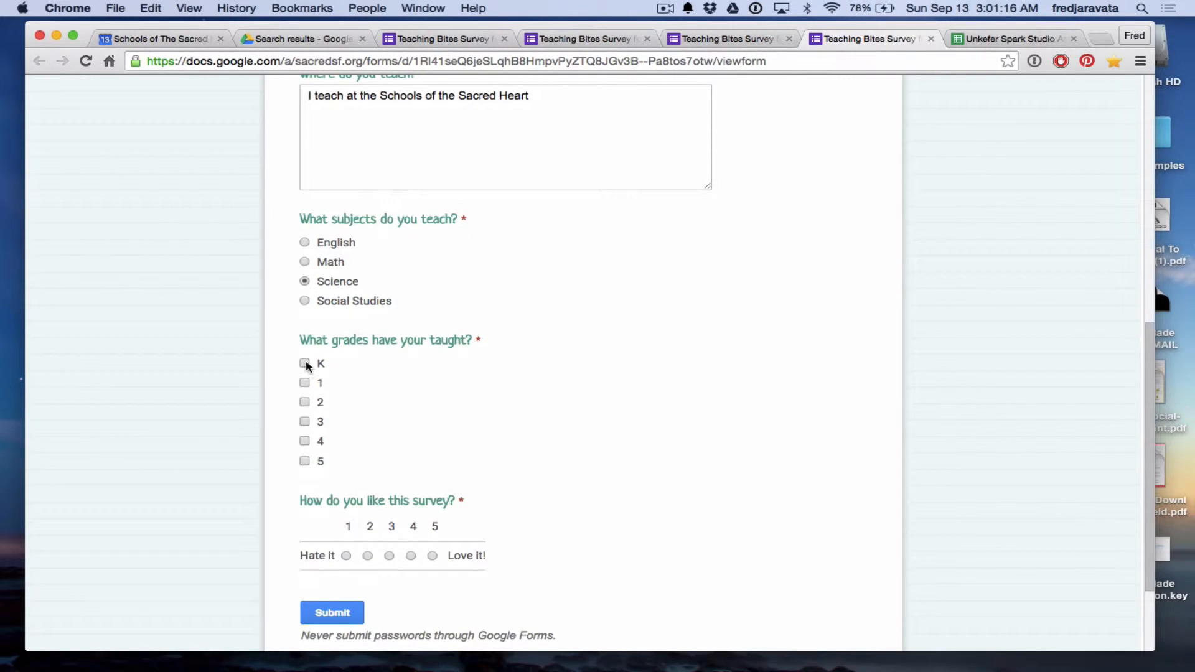
left_click(305, 364)
left_click(305, 383)
left_click(305, 402)
left_click(305, 422)
left_click(305, 442)
left_click(305, 461)
scroll(235, 597, "down", 2)
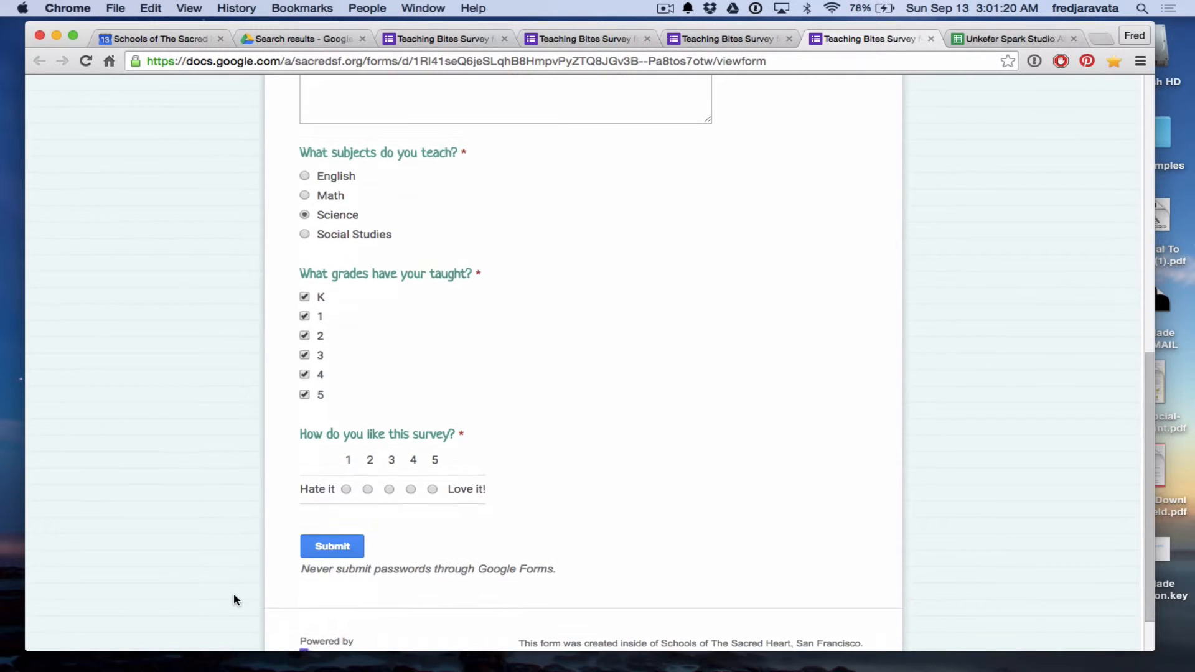
left_click(431, 488)
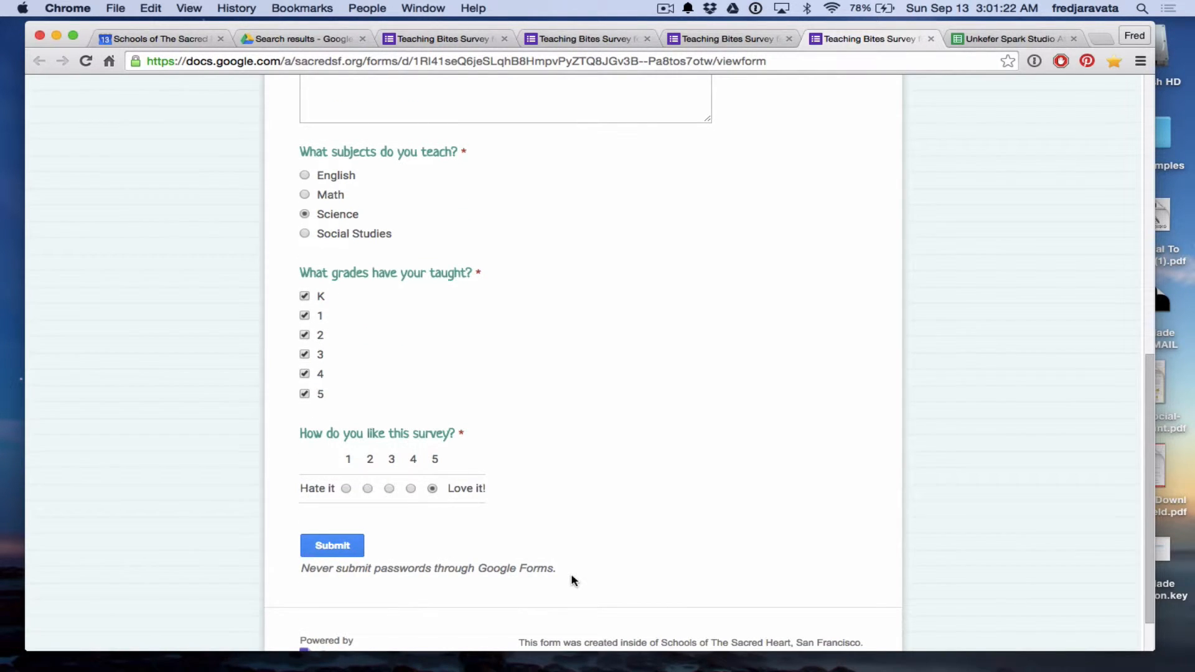
Submit the test response and return to the editor, now showing 1 response.
left_click(344, 548)
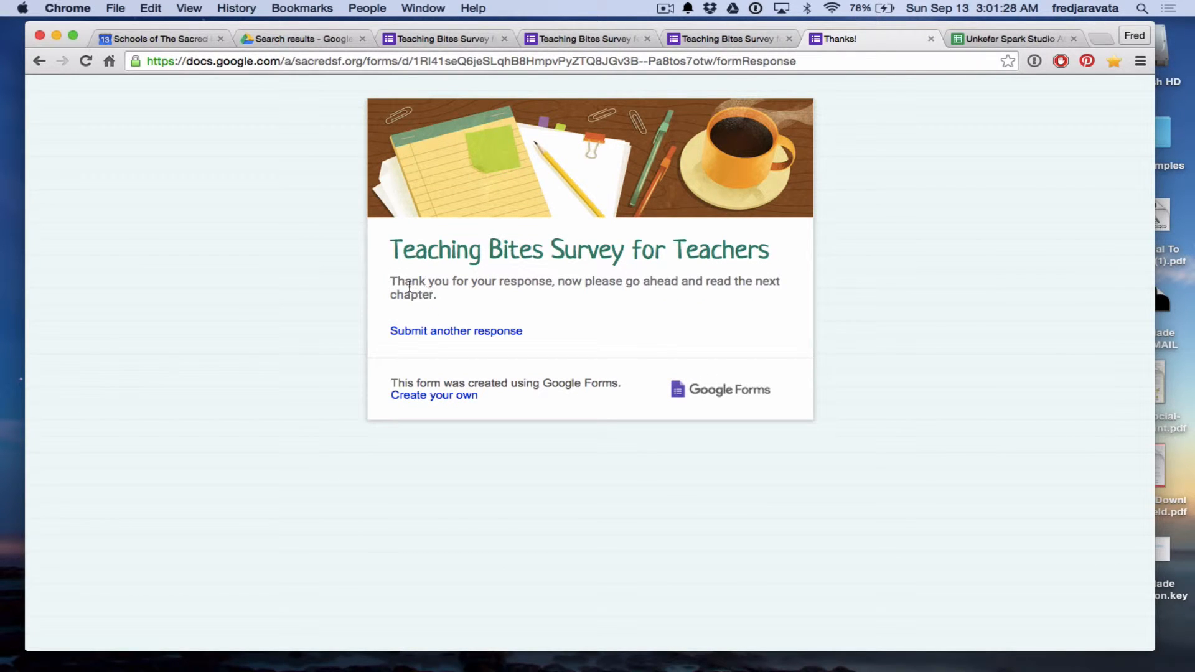
left_click_drag(517, 268, 552, 282)
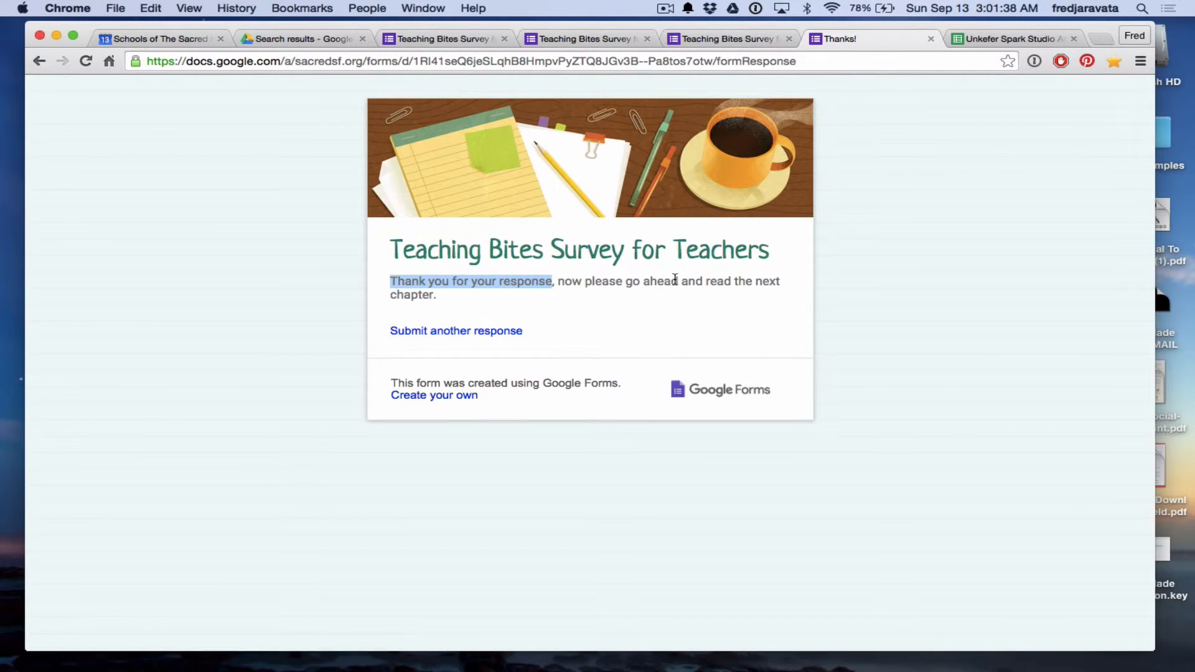
left_click(930, 39)
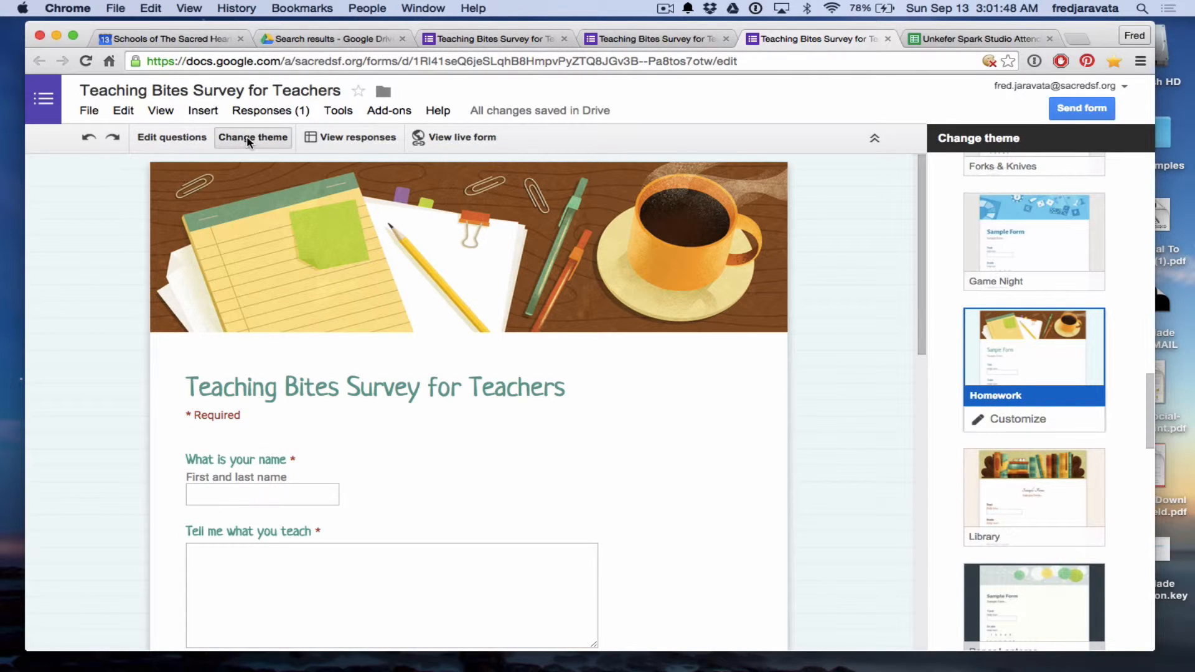
Open the linked Responses sheet and read the name, teaching and school answers in row 2.
left_click(396, 143)
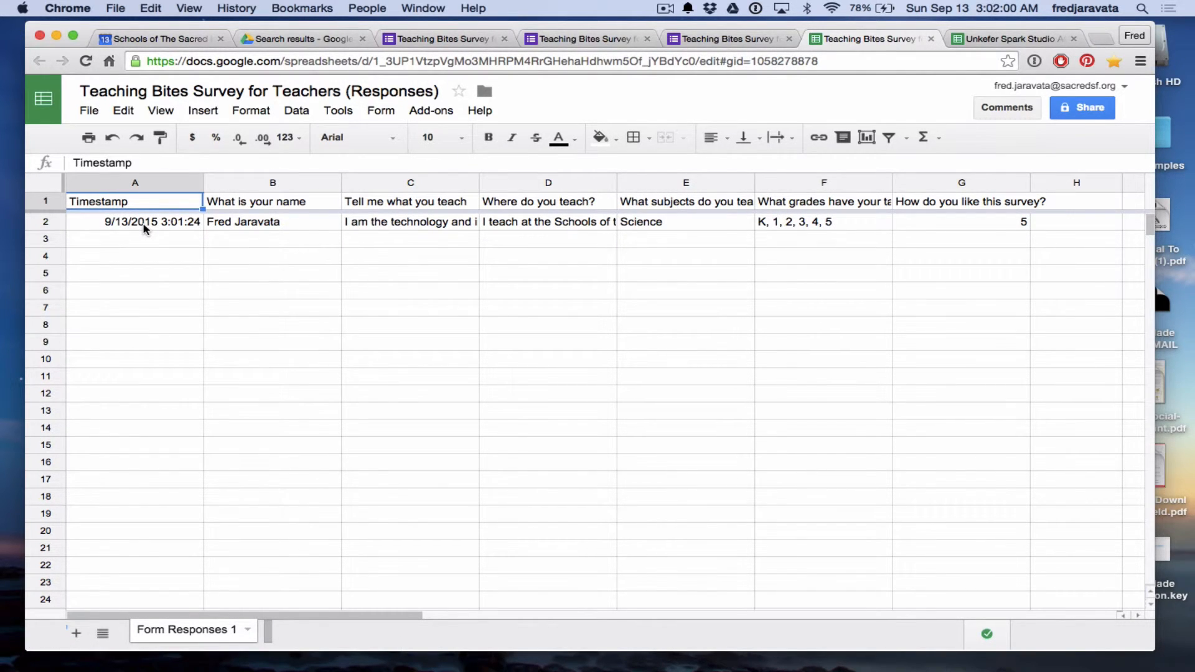
left_click(262, 229)
left_click(382, 227)
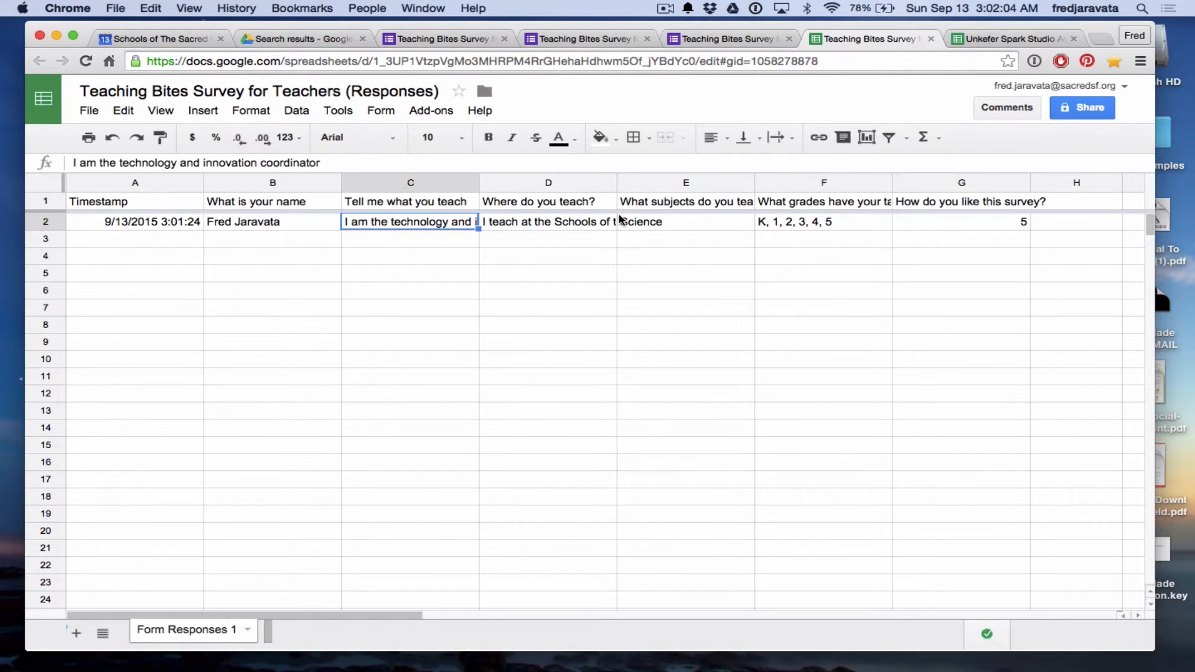
left_click(604, 224)
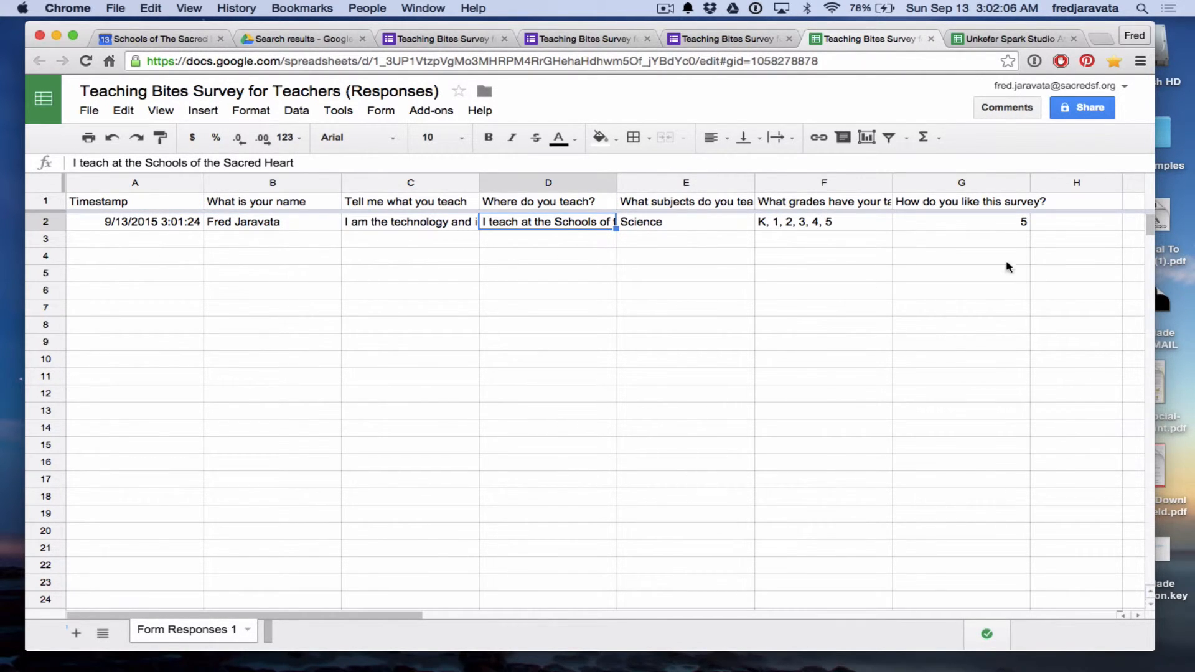
scroll(868, 470, "down", 5)
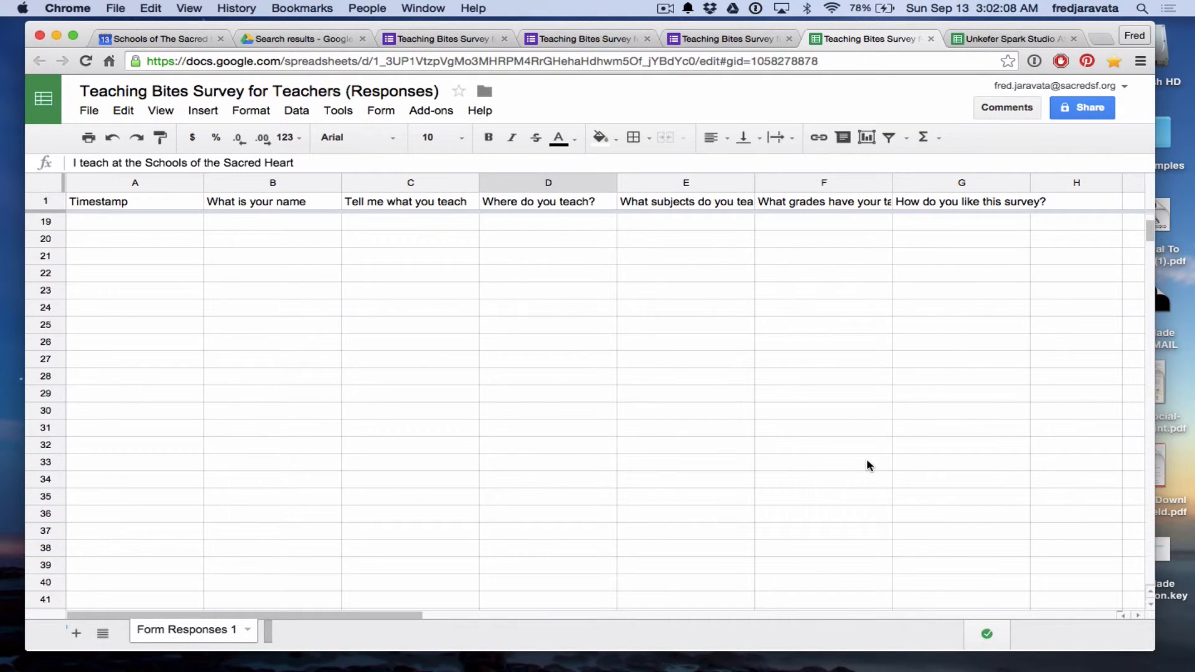
scroll(868, 466, "up", 5)
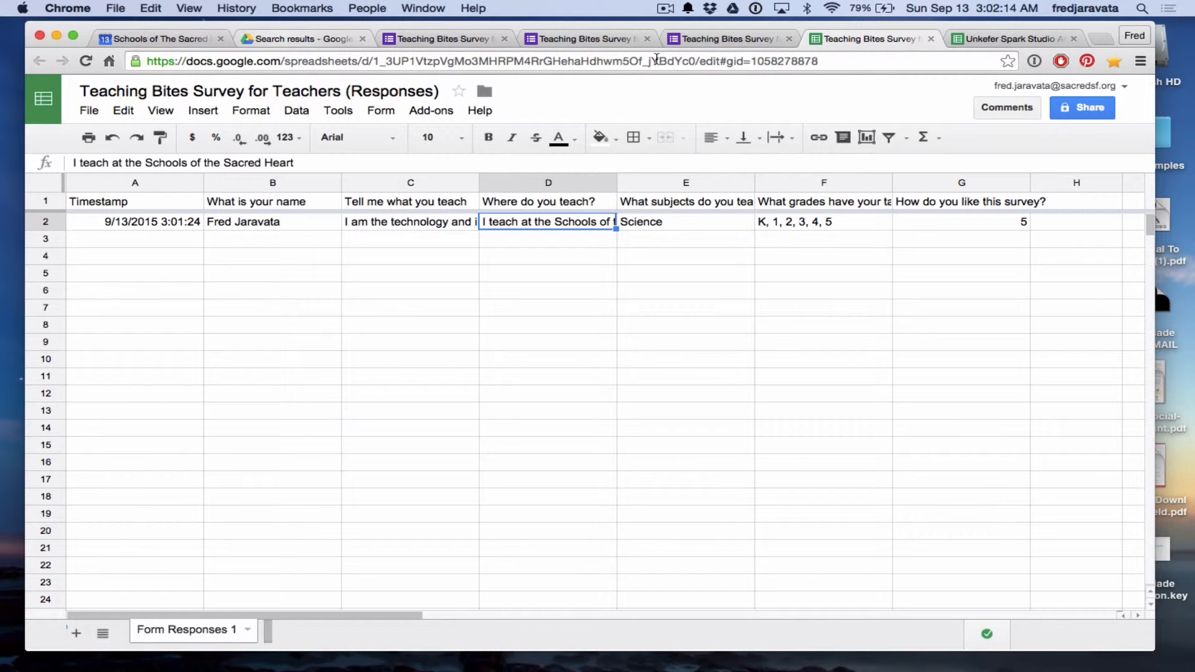
Switch to the Unkefer Spark Studio Attendance (Responses) sheet and scroll through its rows.
left_click(993, 40)
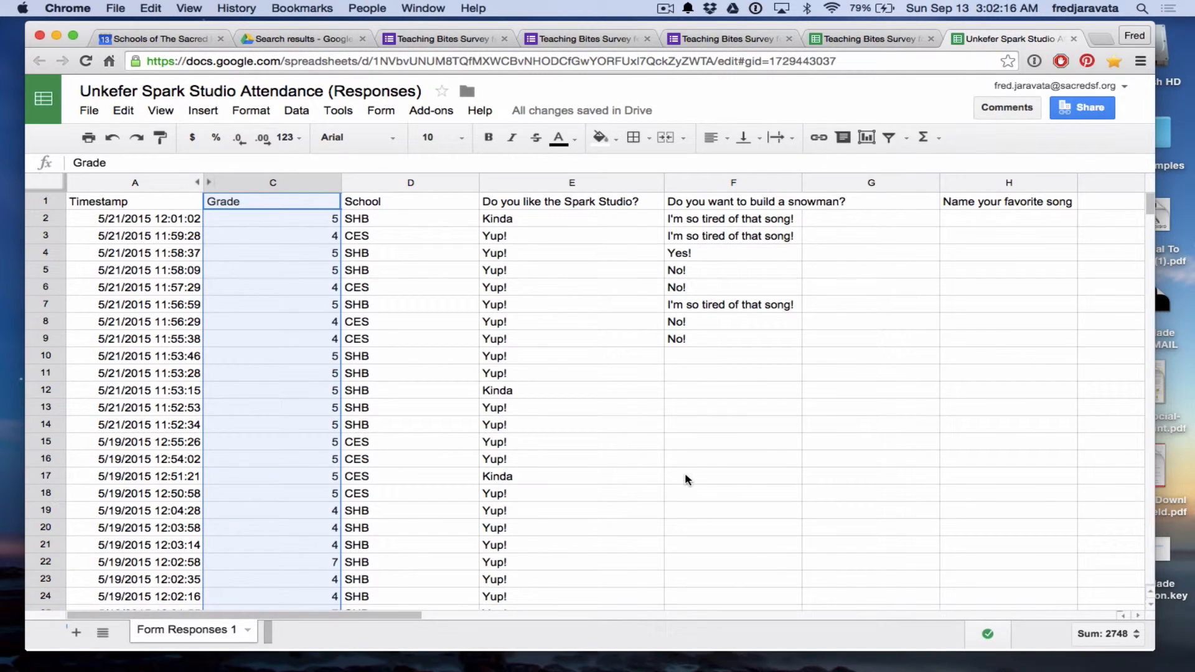
scroll(684, 472, "down", 10)
scroll(685, 474, "down", 20)
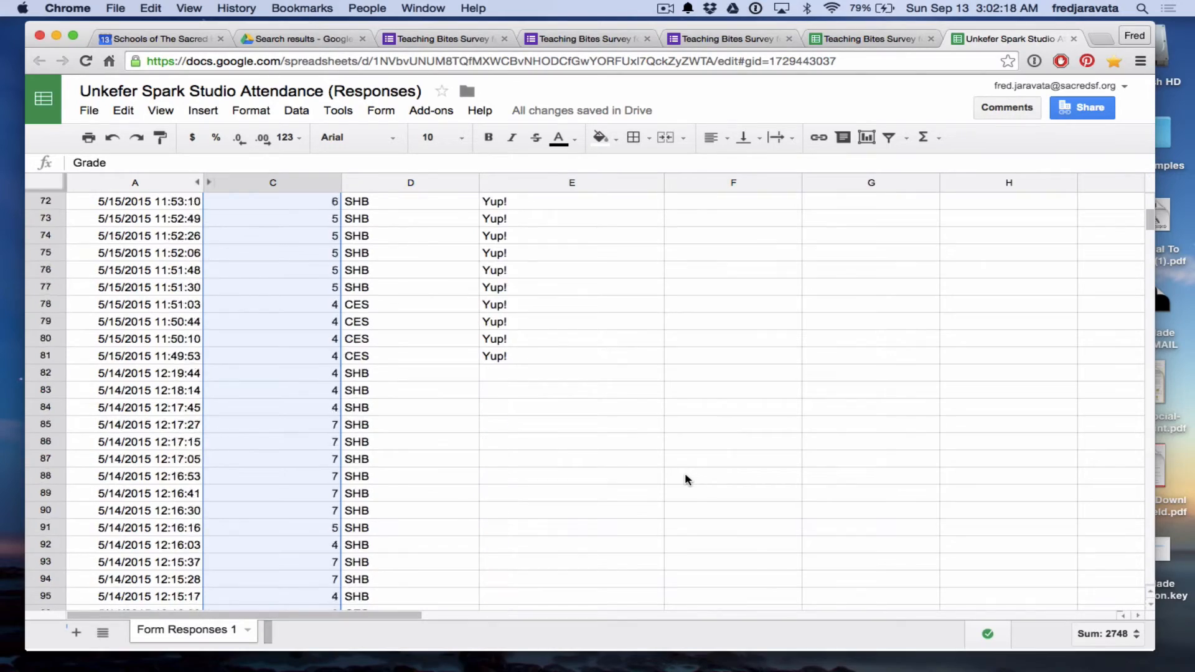
scroll(684, 476, "down", 20)
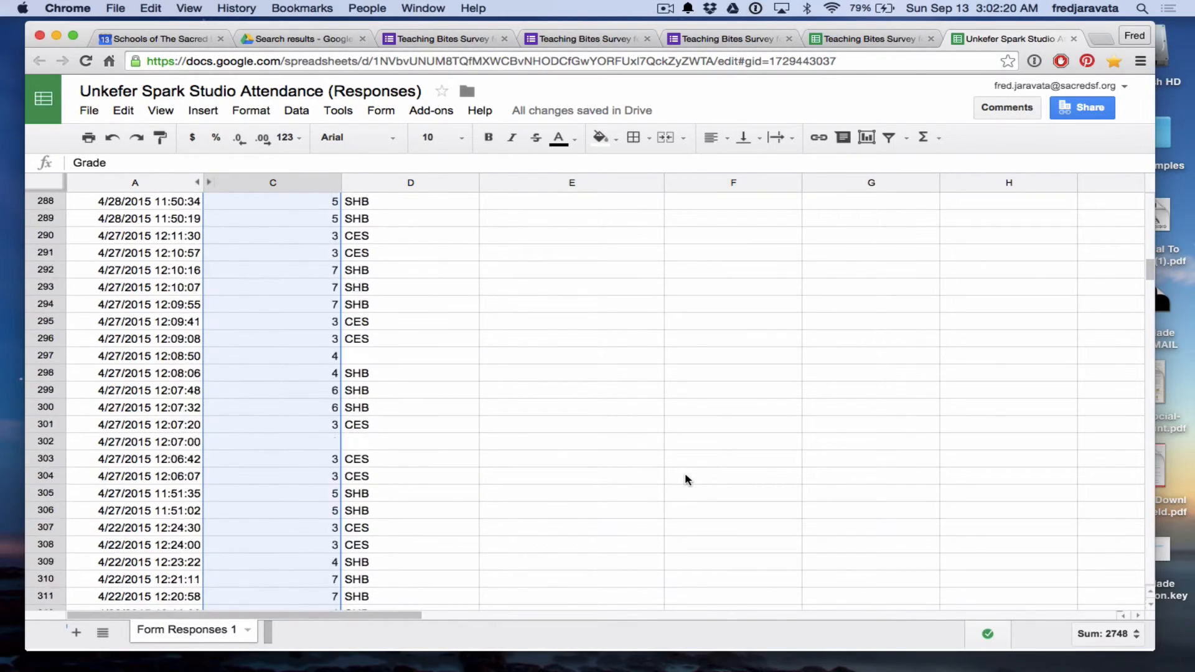
scroll(687, 478, "down", 15)
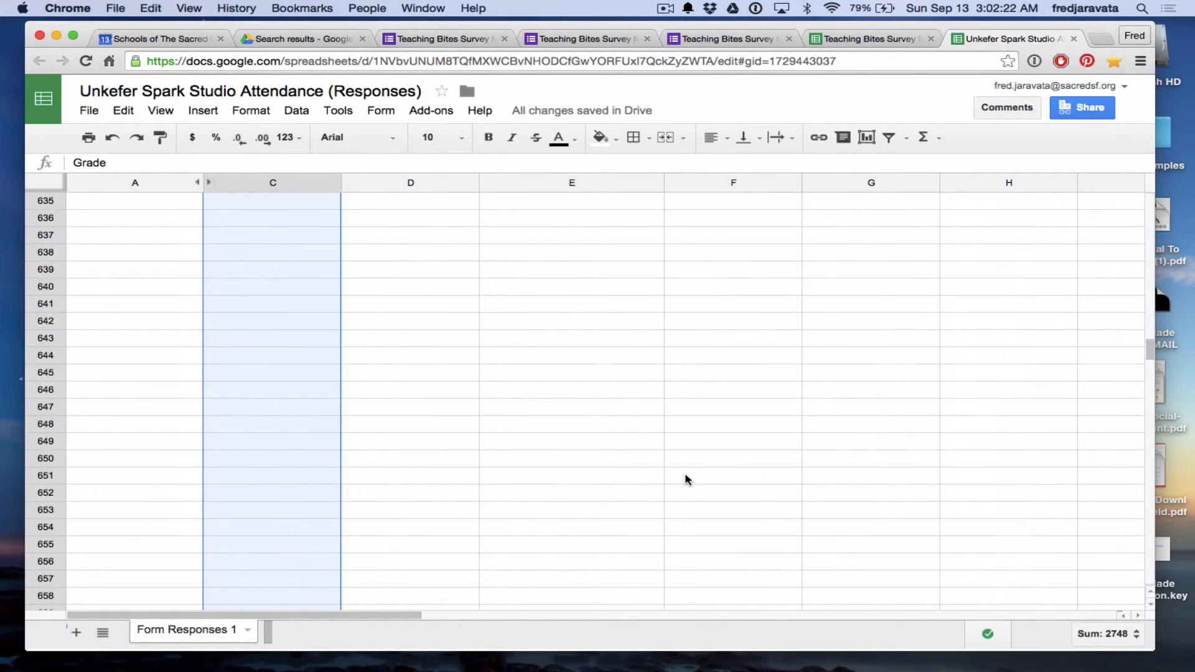
scroll(684, 478, "up", 20)
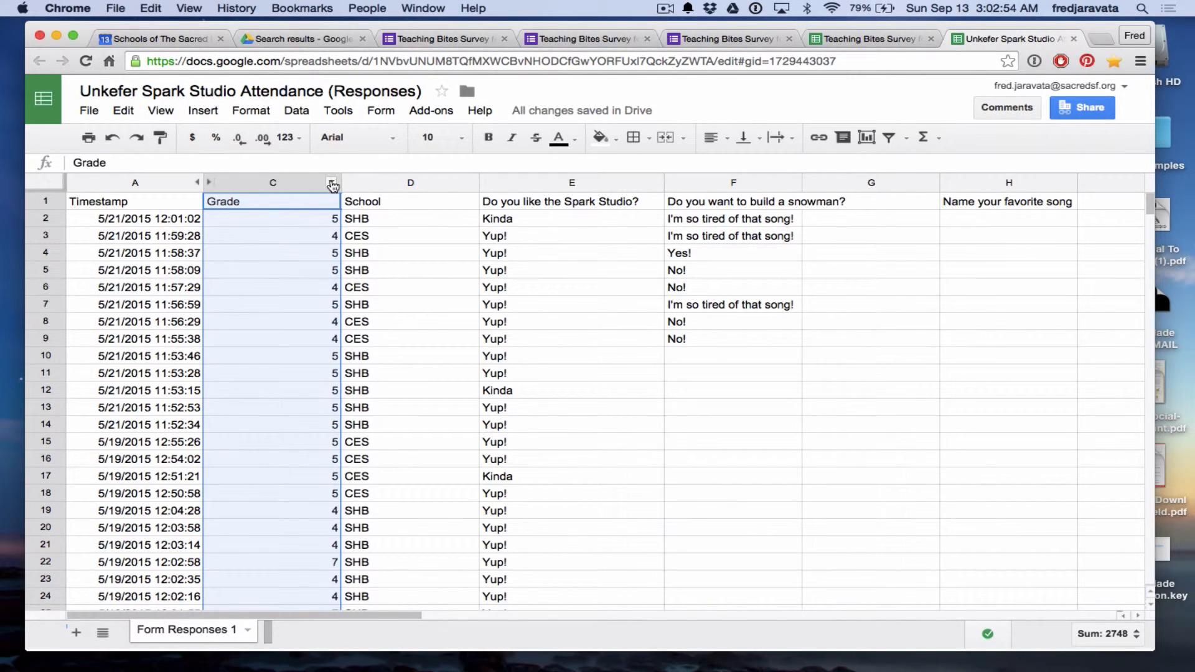
Sort the sheet by the Grade column A→Z, then Z→A.
left_click(331, 182)
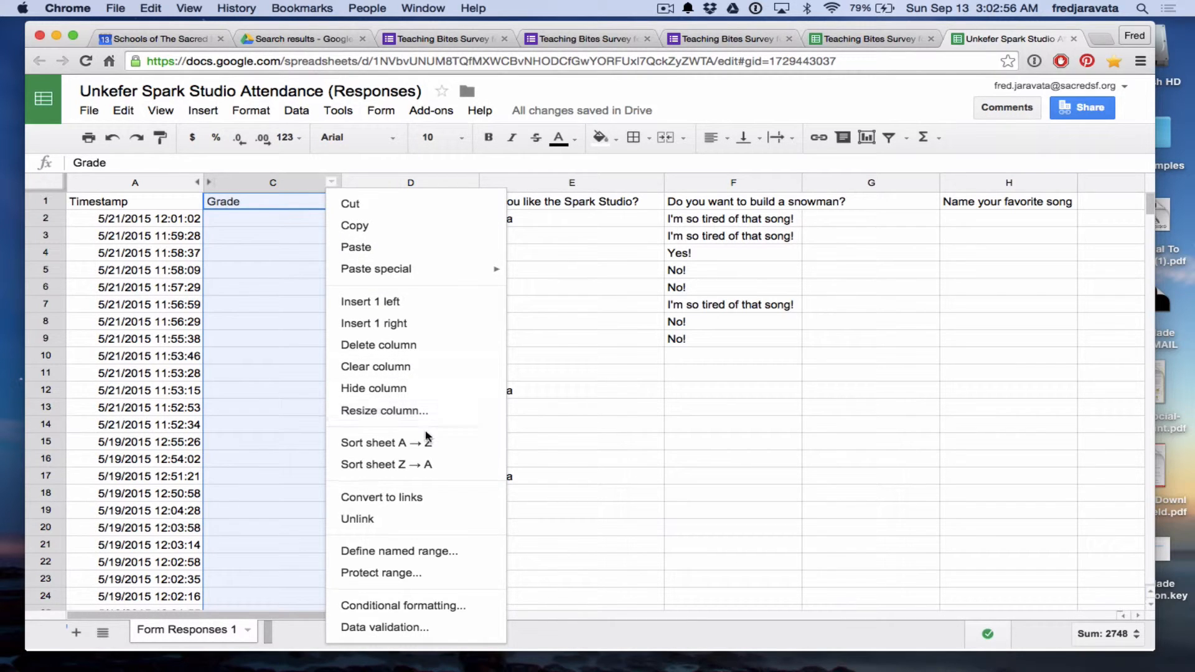
left_click(427, 448)
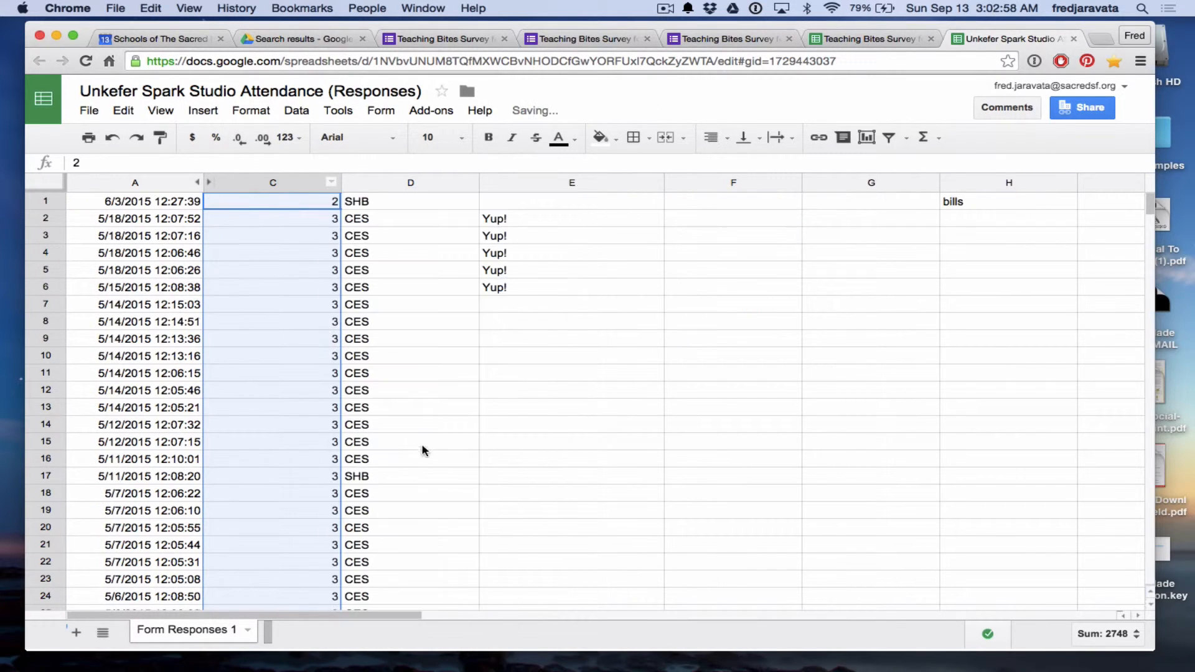
left_click(332, 182)
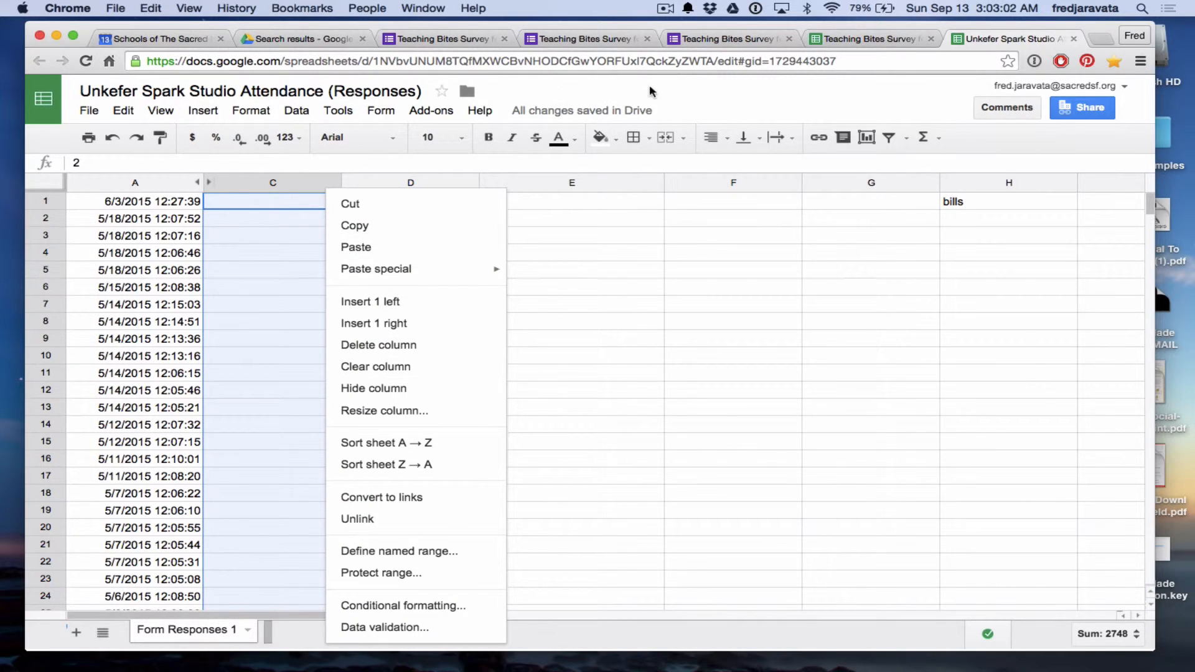
left_click(677, 101)
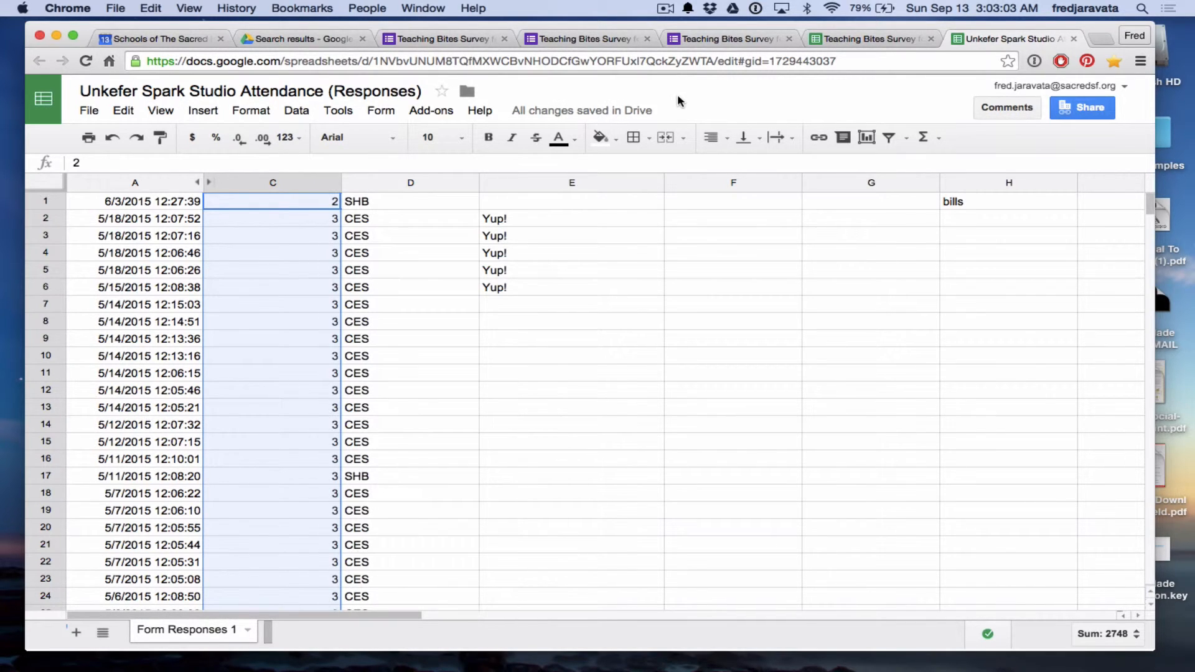
left_click(332, 181)
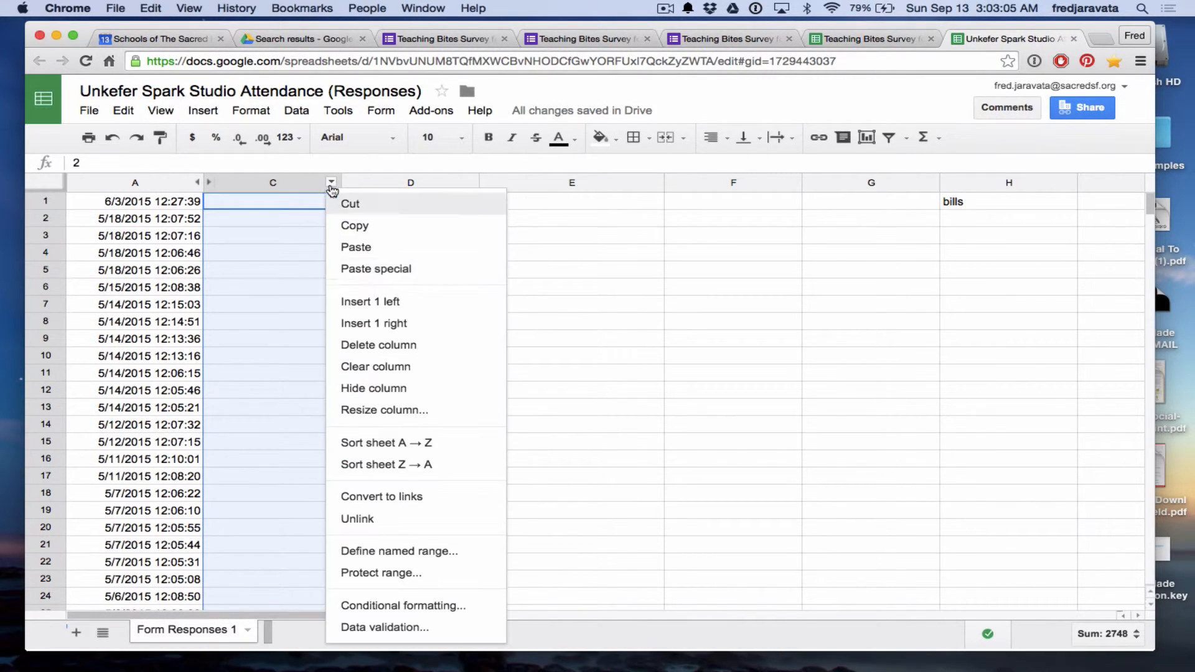
left_click(402, 470)
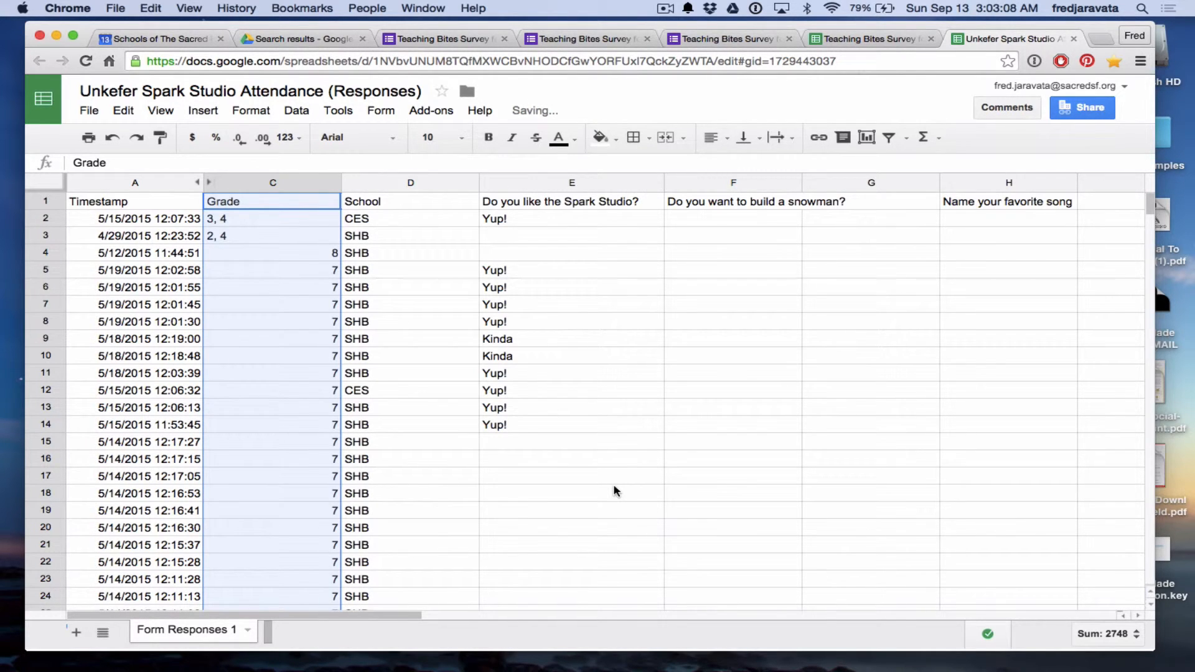
Insert one empty column to the left of the School column.
left_click(469, 183)
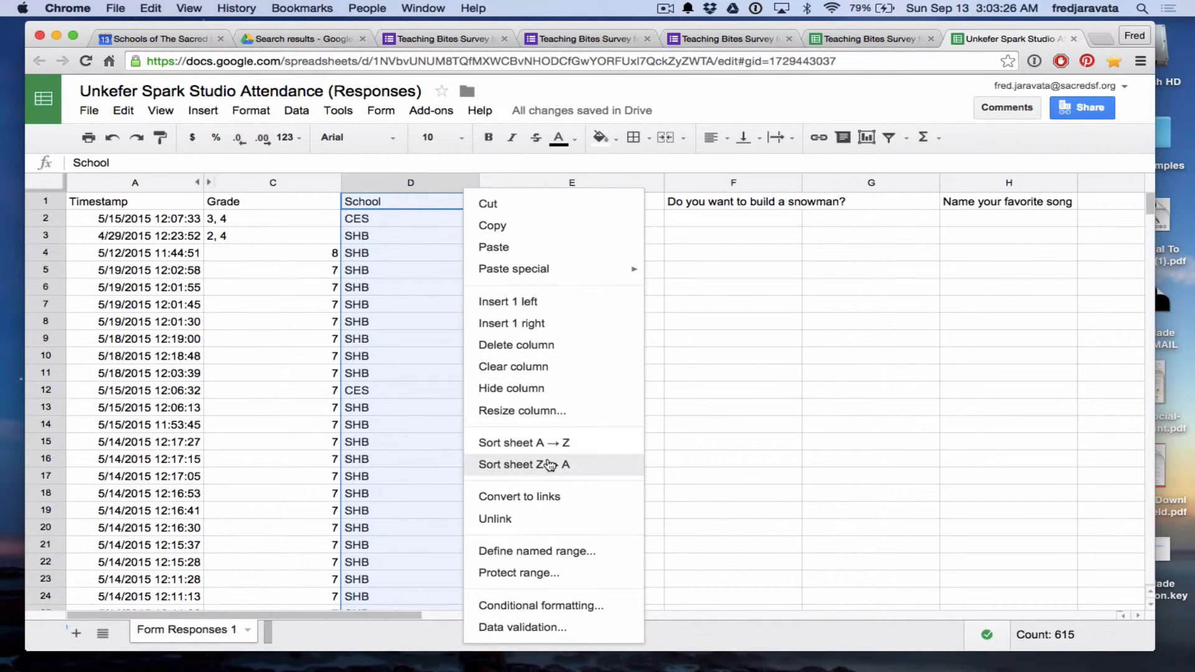
left_click(550, 311)
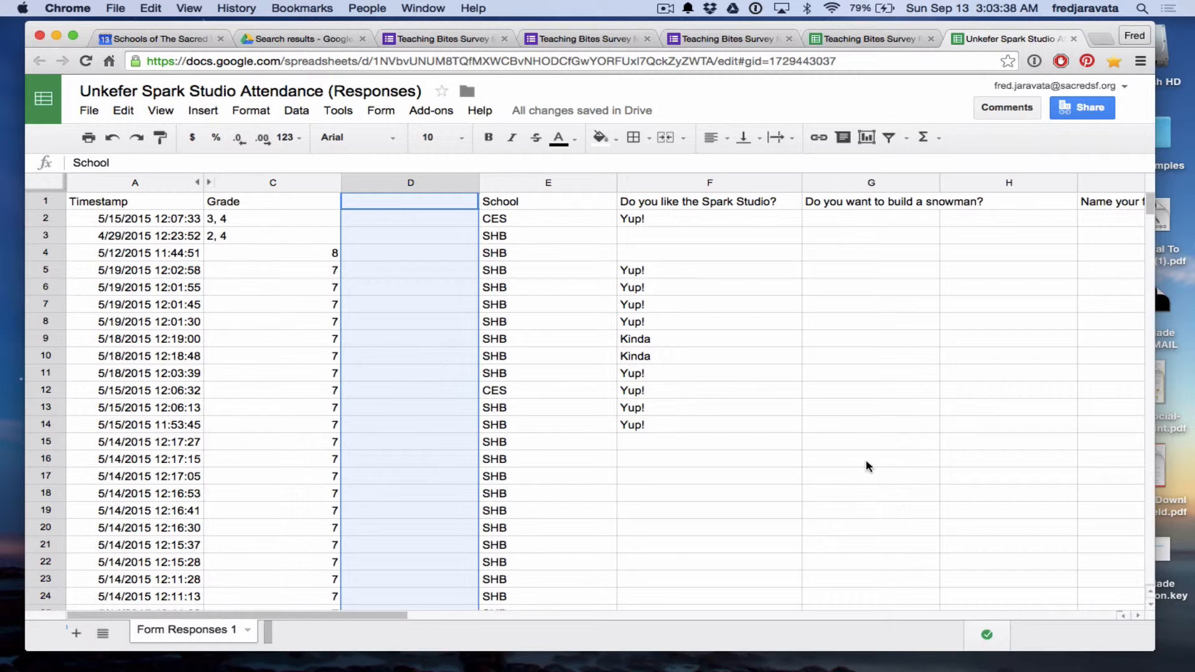
scroll(487, 393, "down", 3)
scroll(487, 396, "up", 3)
scroll(488, 396, "down", 5)
scroll(487, 395, "up", 5)
scroll(420, 367, "down", 2)
scroll(420, 372, "up", 2)
scroll(421, 373, "down", 1)
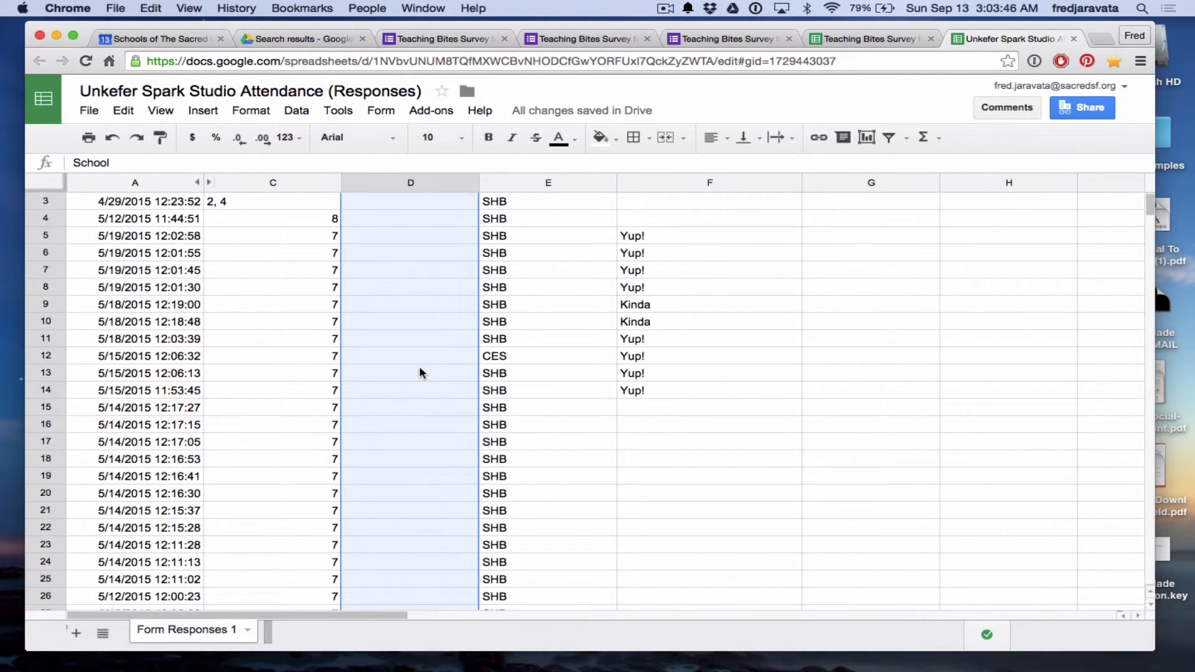
scroll(420, 372, "up", 1)
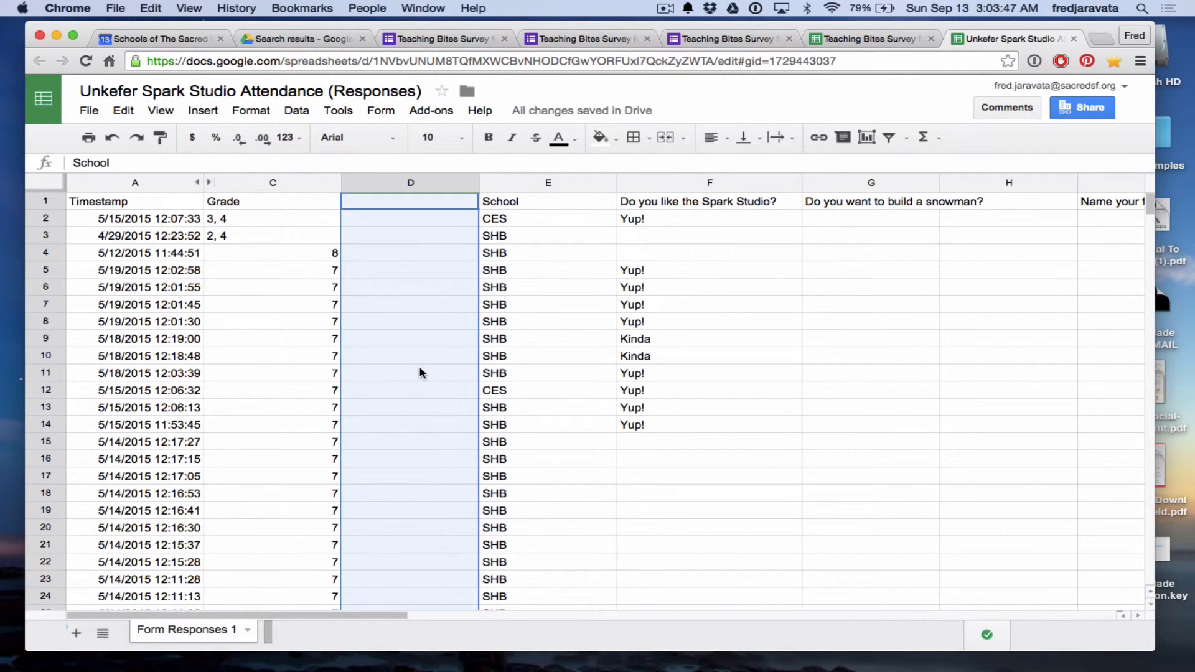
left_click(44, 201)
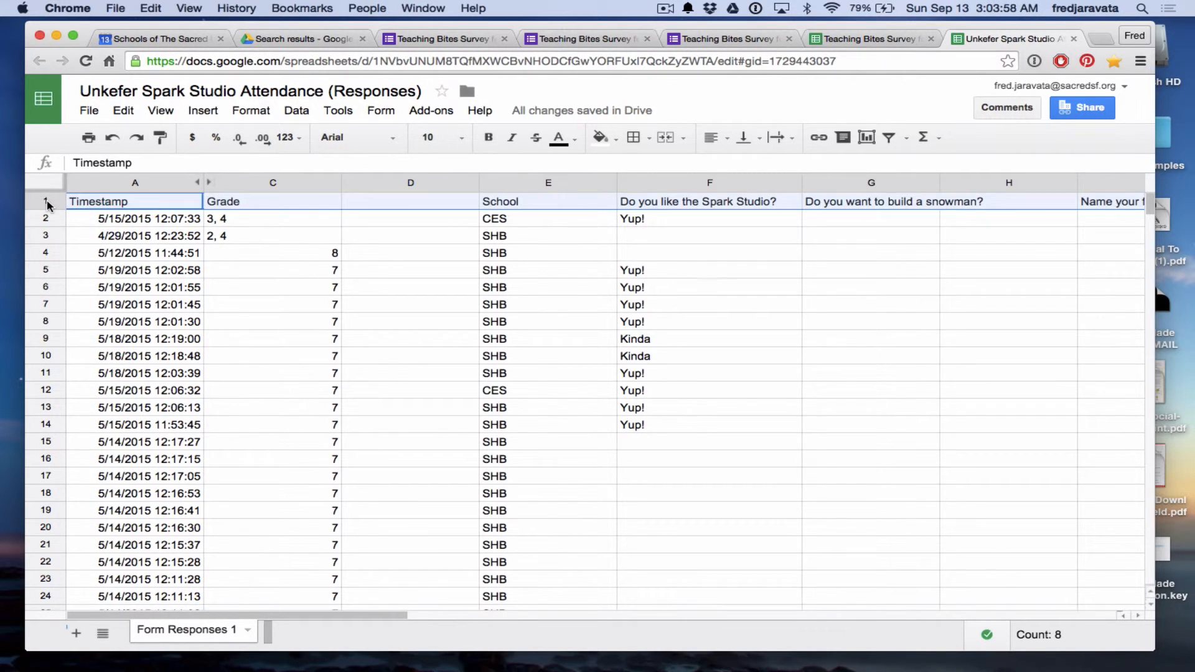
left_click(124, 110)
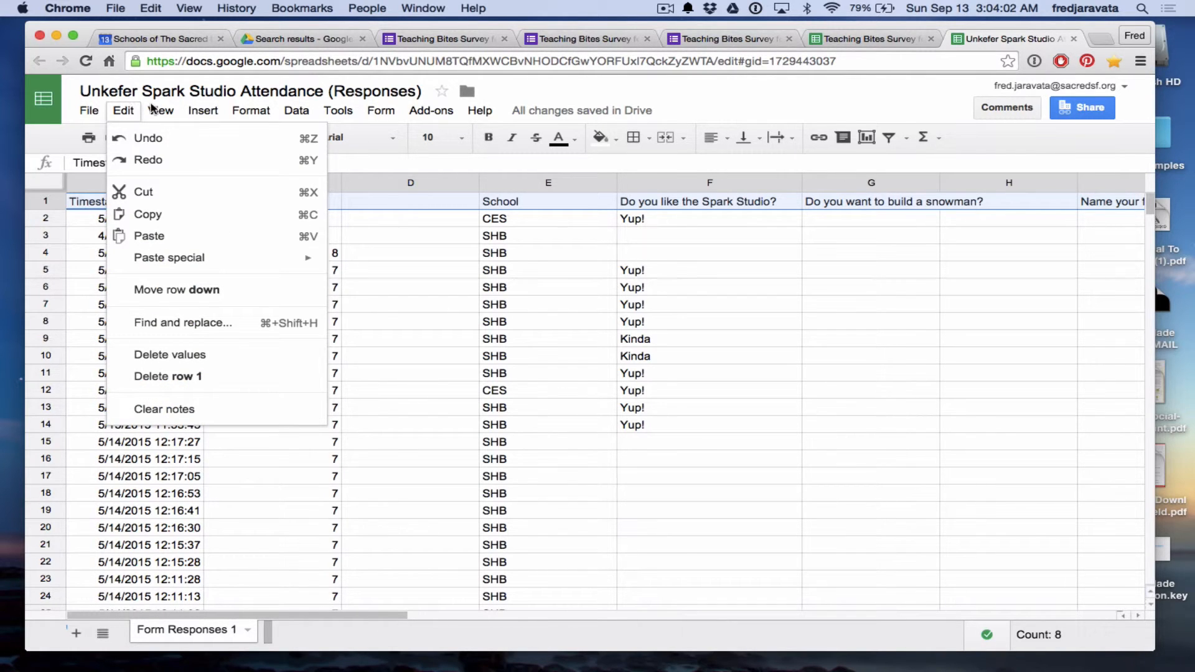
mouse_move(246, 112)
mouse_move(203, 112)
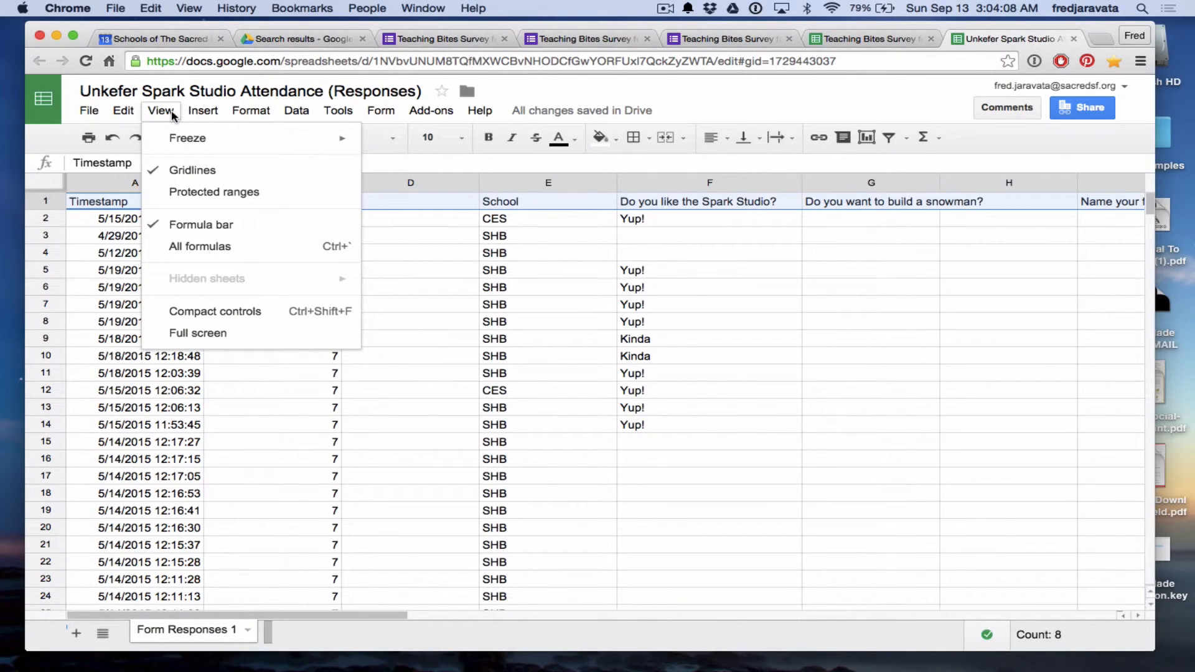
left_click(50, 201)
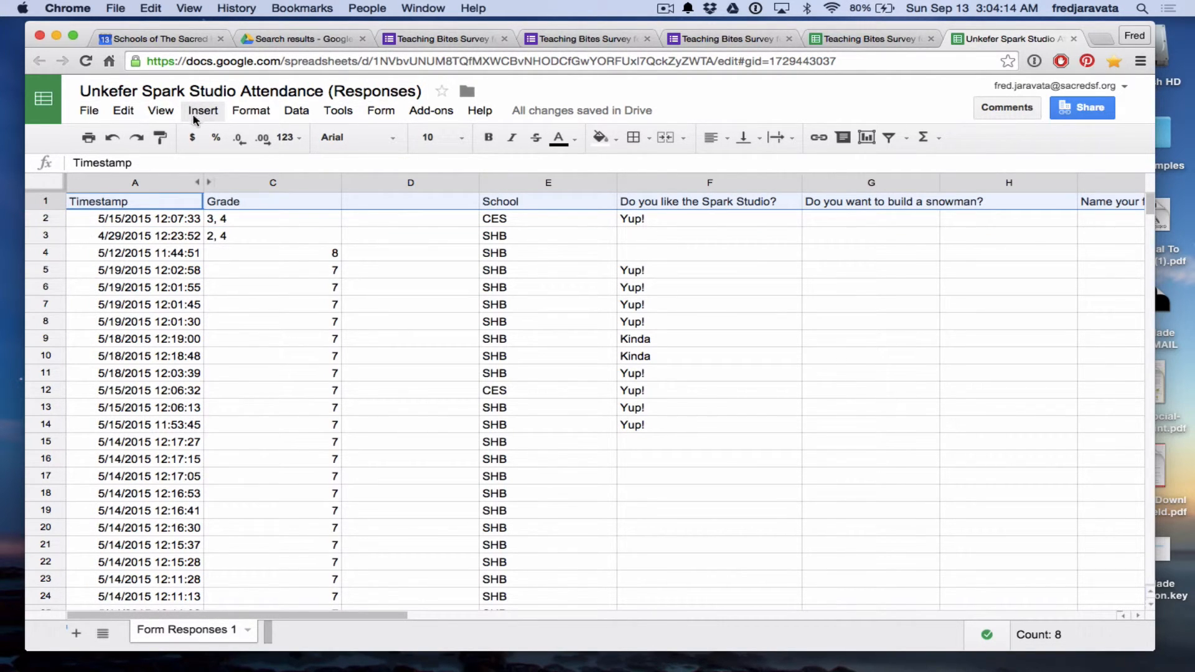
Freeze the top row of the responses sheet and scroll to confirm the question titles stay visible.
left_click(160, 111)
mouse_move(311, 150)
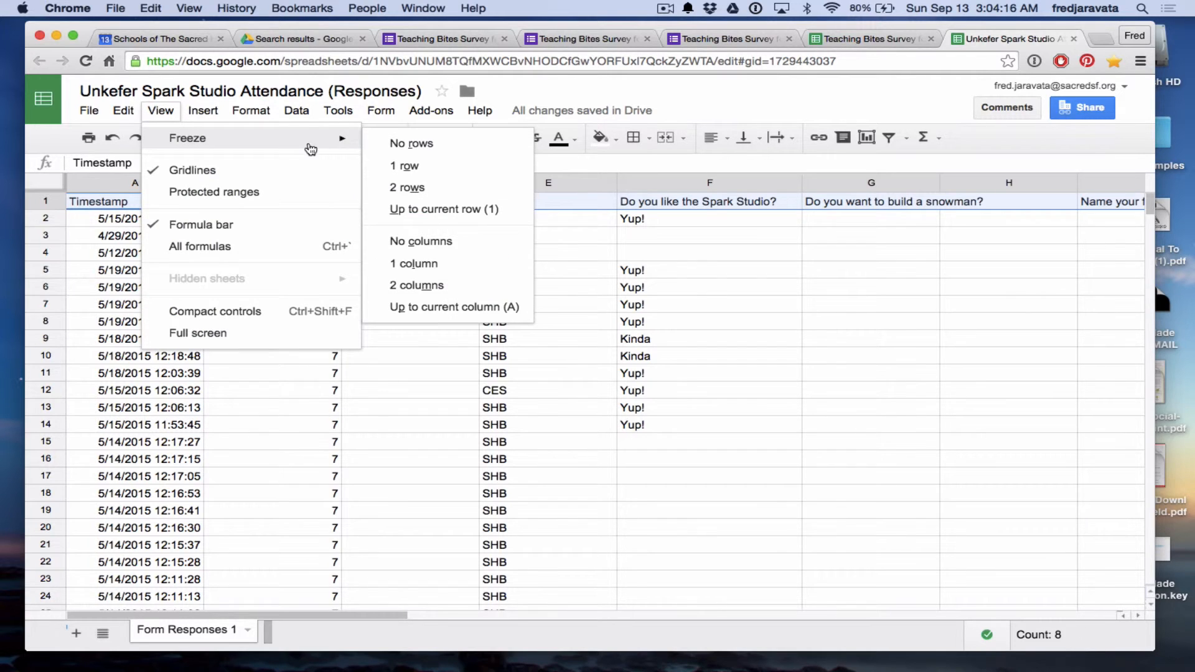
left_click(426, 167)
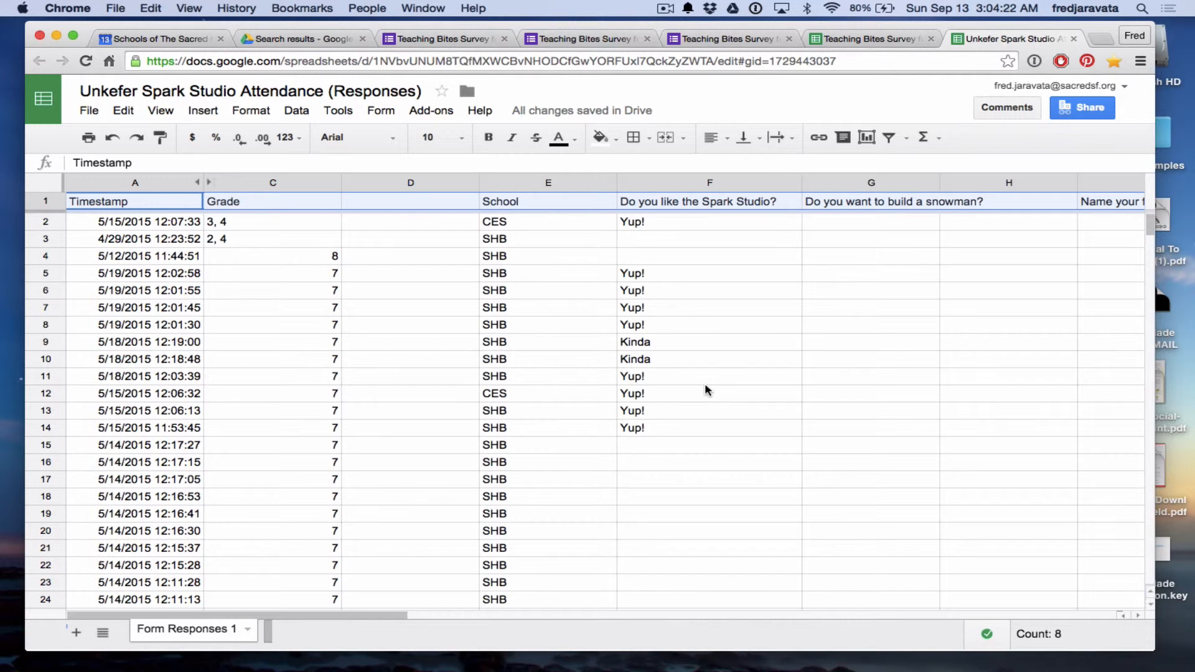
scroll(705, 389, "down", 8)
scroll(705, 389, "down", 20)
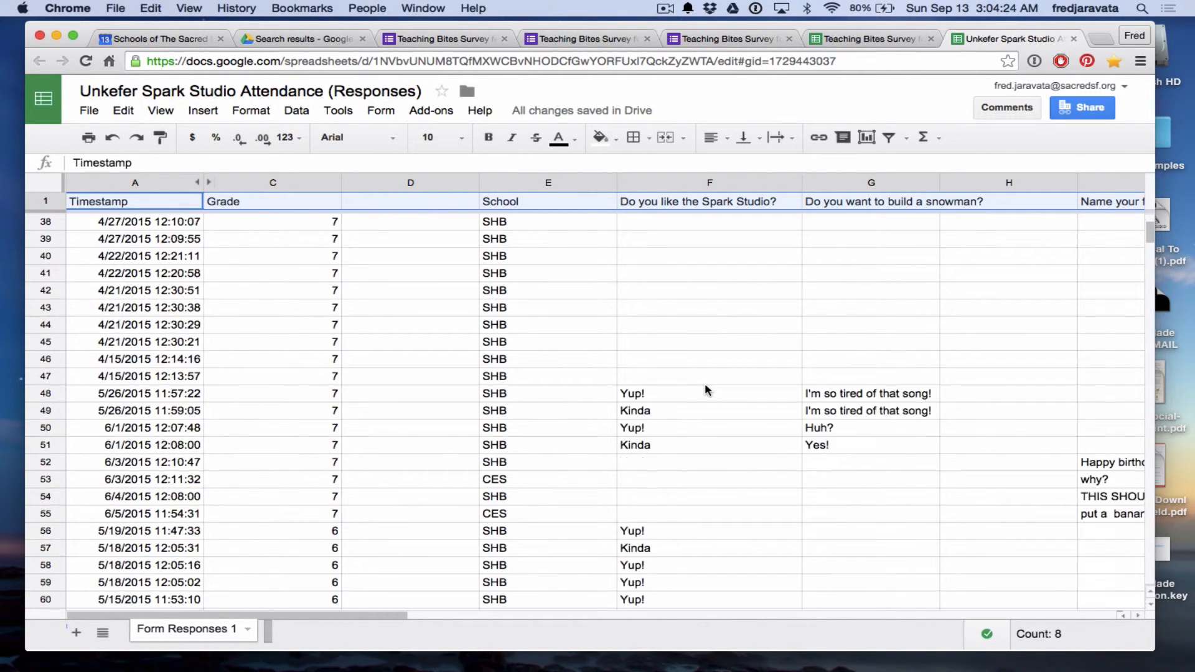
scroll(705, 390, "down", 20)
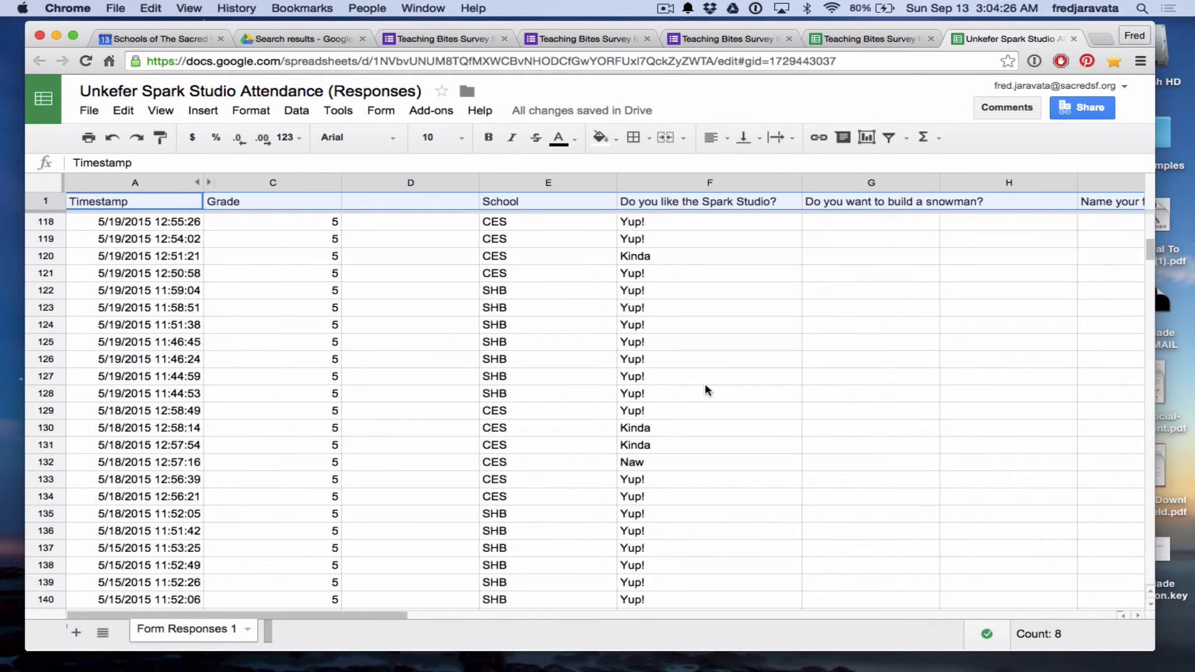
scroll(705, 390, "up", 20)
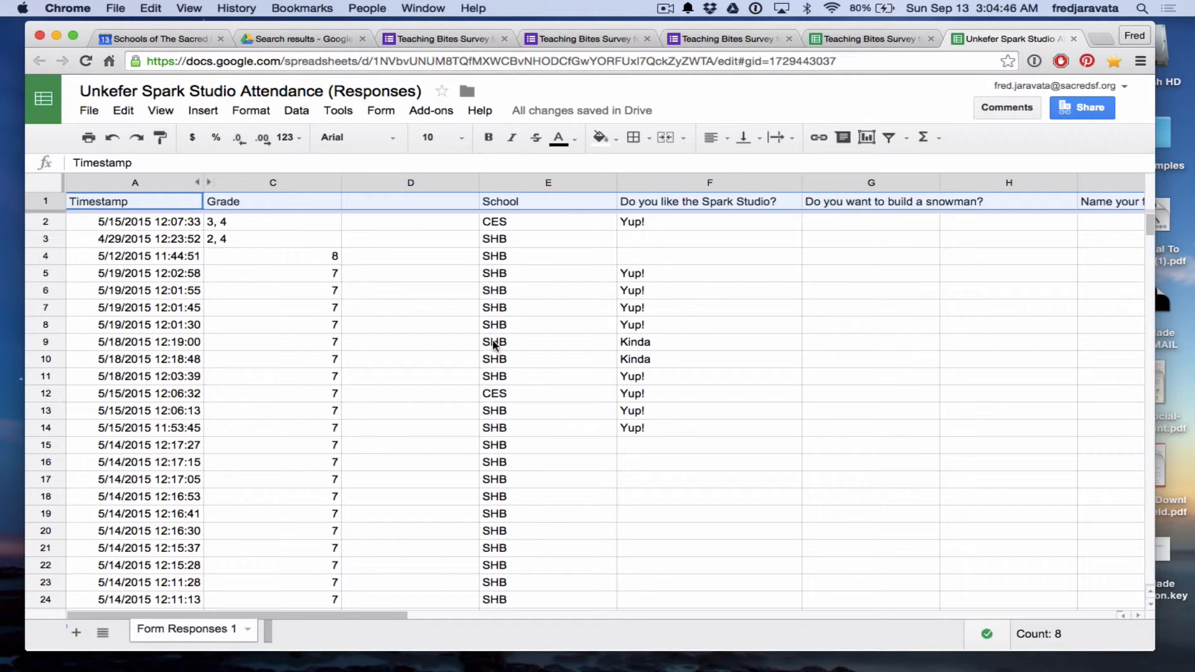
Open the form's response summary in a new tab using the Form menu's Show summary of responses.
left_click(339, 114)
mouse_move(304, 113)
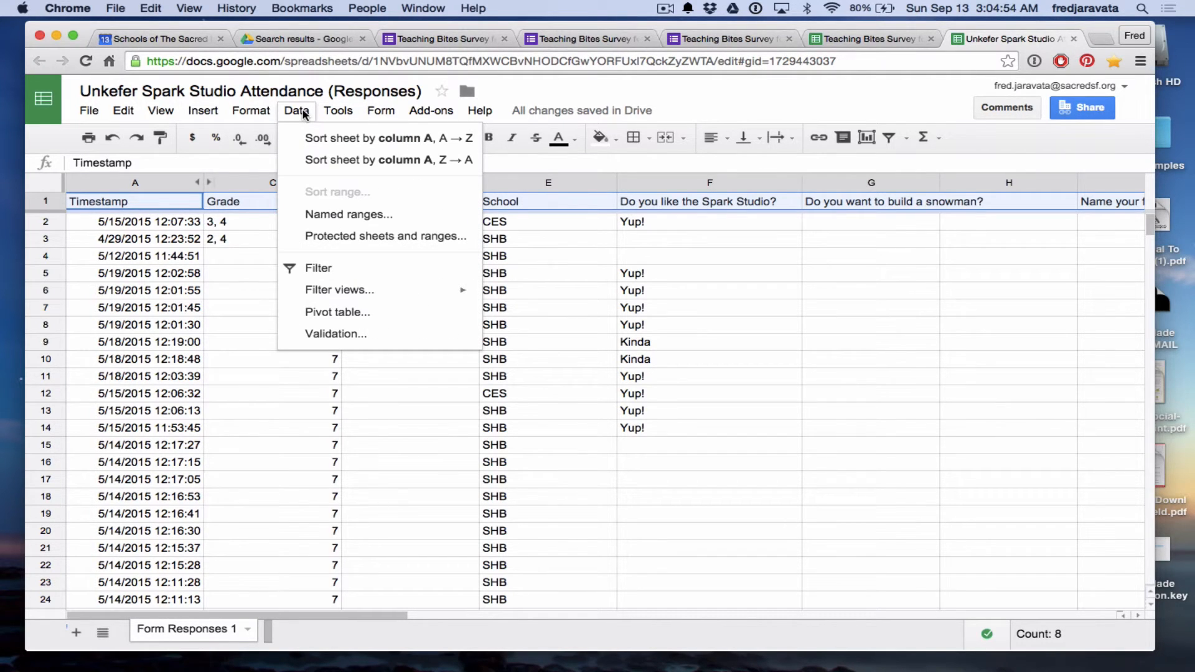
mouse_move(378, 114)
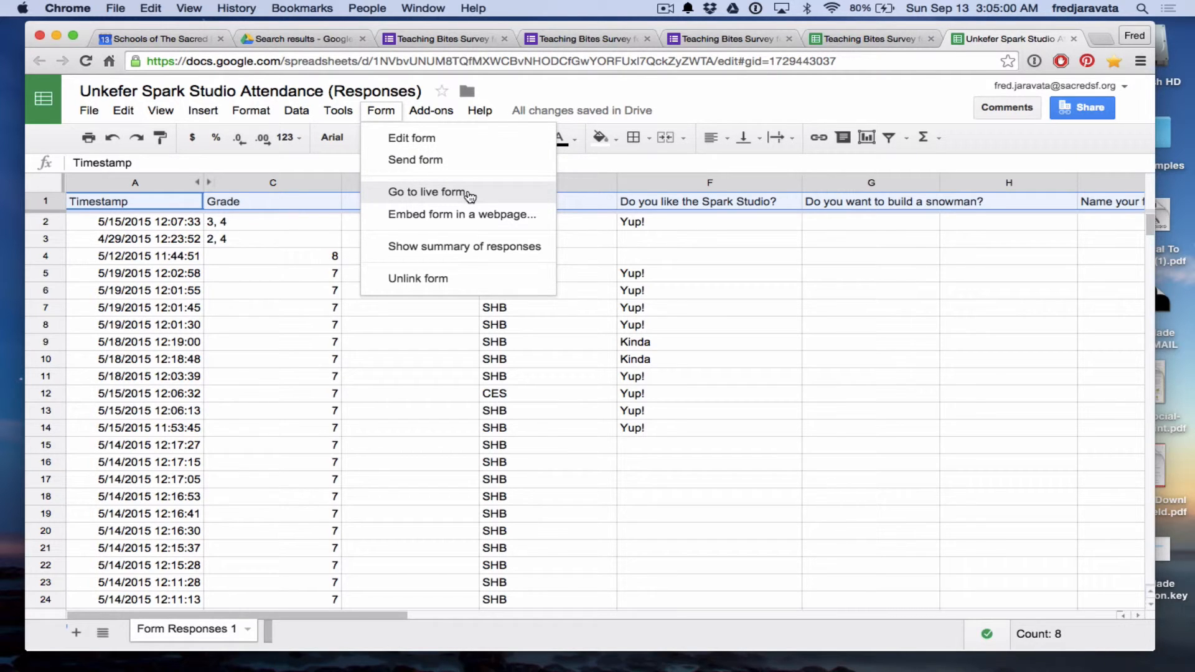
left_click(513, 249)
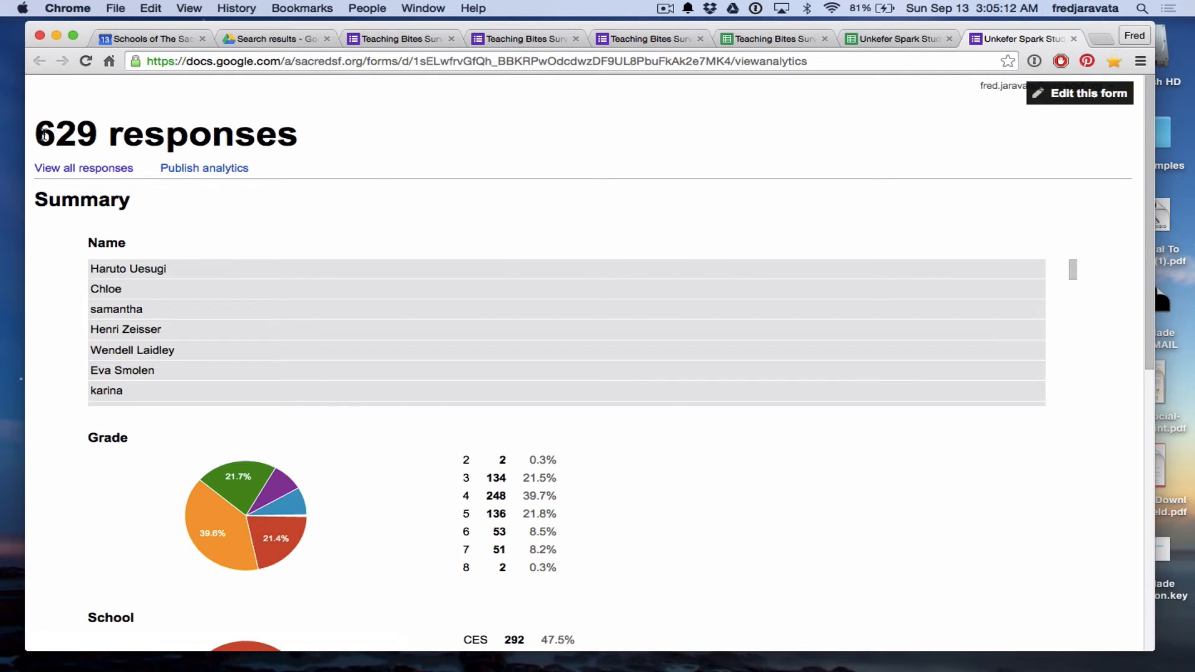
Highlight key summary counts: 629 total responses, 248 for grade 4, and 323 for SHB.
left_click_drag(37, 133, 320, 138)
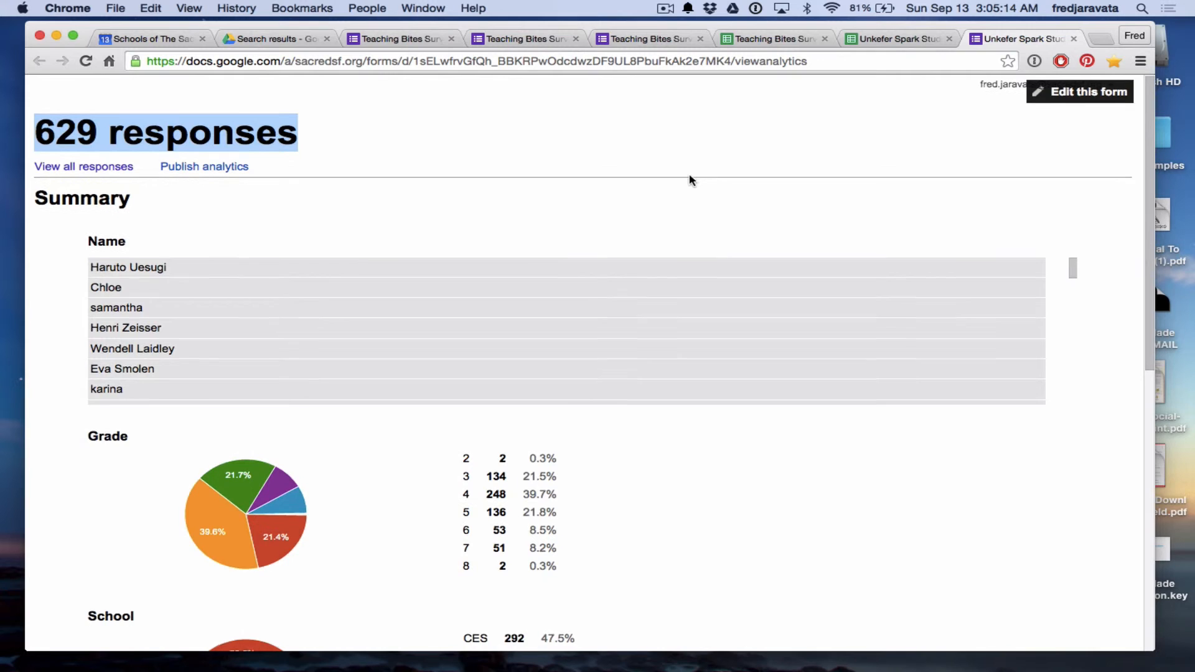
scroll(688, 173, "down", 1)
scroll(641, 381, "down", 7)
scroll(641, 382, "down", 2)
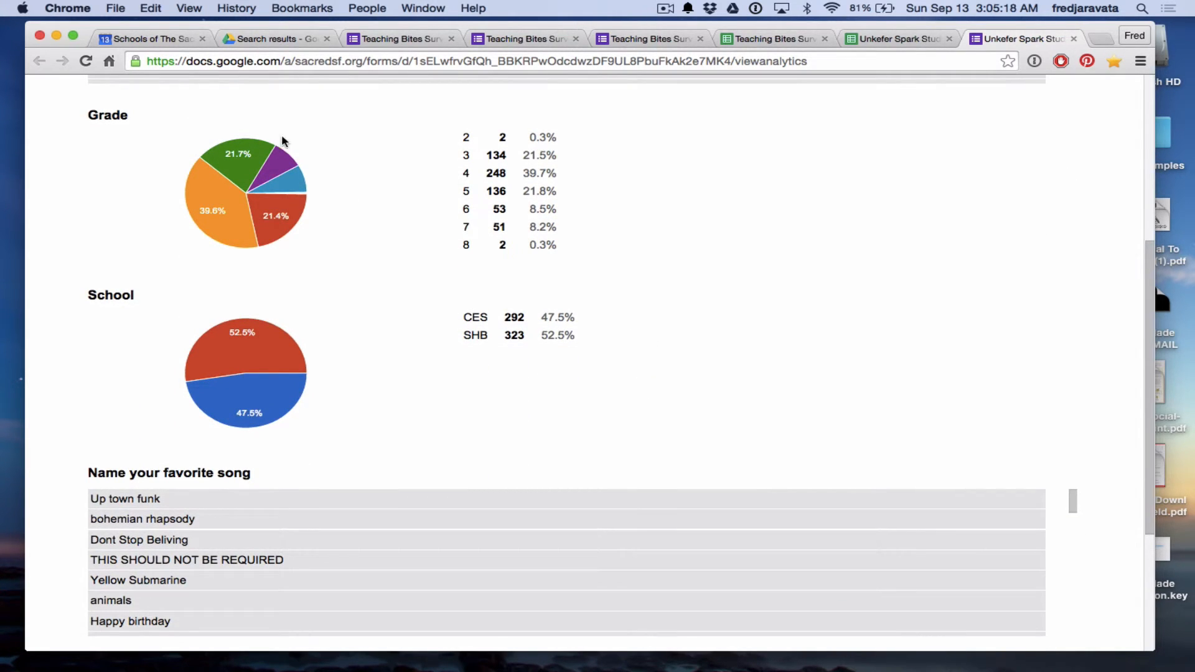
mouse_move(260, 151)
left_click_drag(483, 172, 509, 172)
scroll(600, 336, "down", 1)
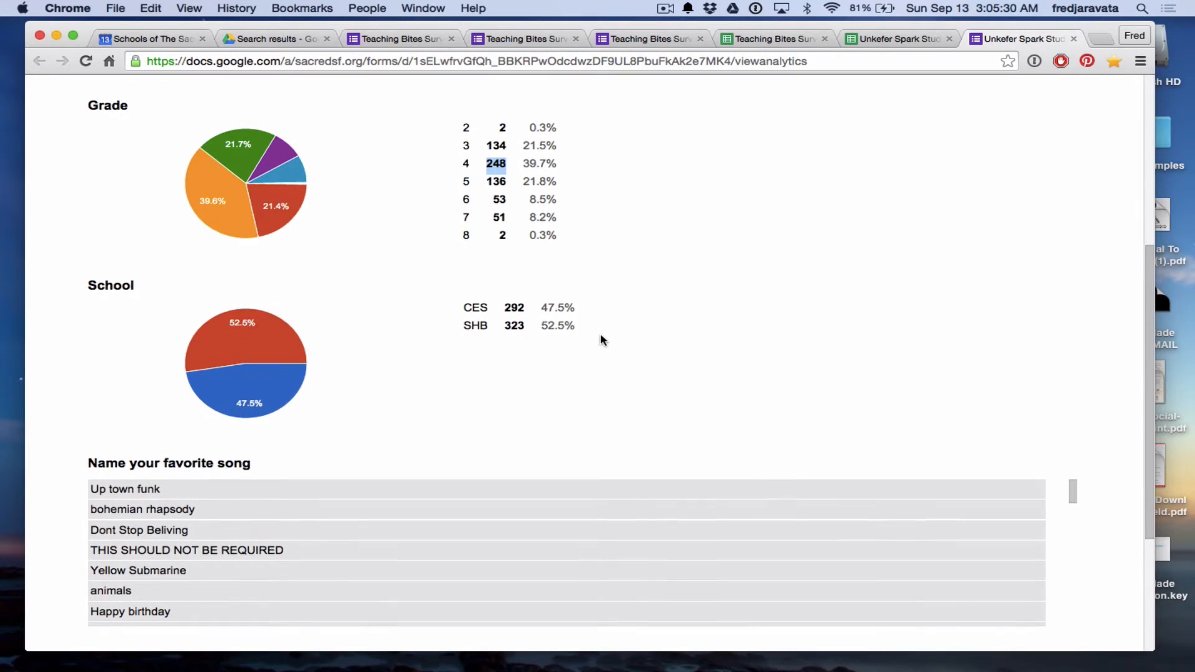
left_click_drag(504, 328, 525, 325)
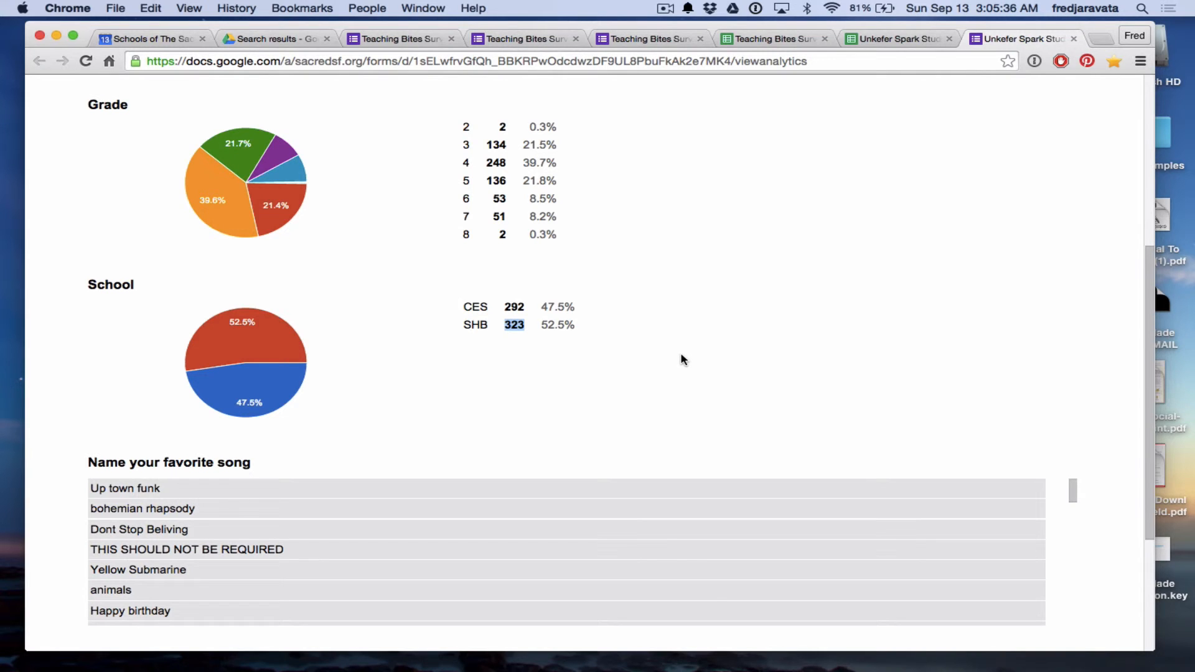
Scroll through the remaining summary charts, then close the summary tab.
scroll(746, 342, "down", 3)
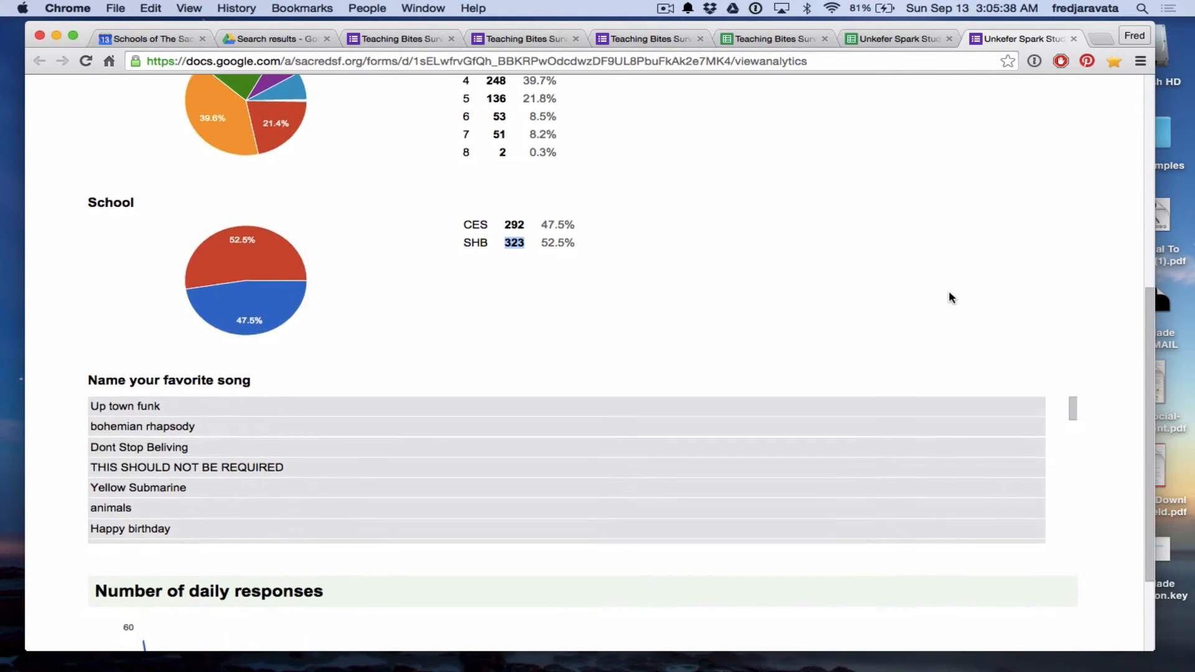
scroll(950, 298, "down", 3)
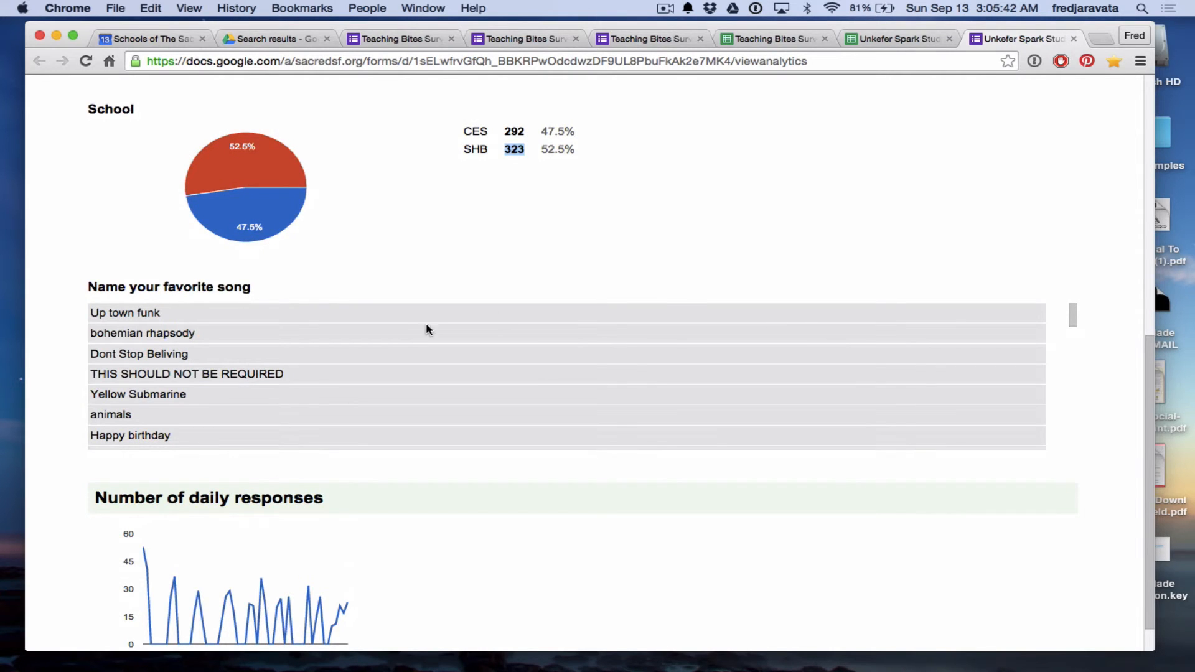
scroll(545, 314, "down", 1)
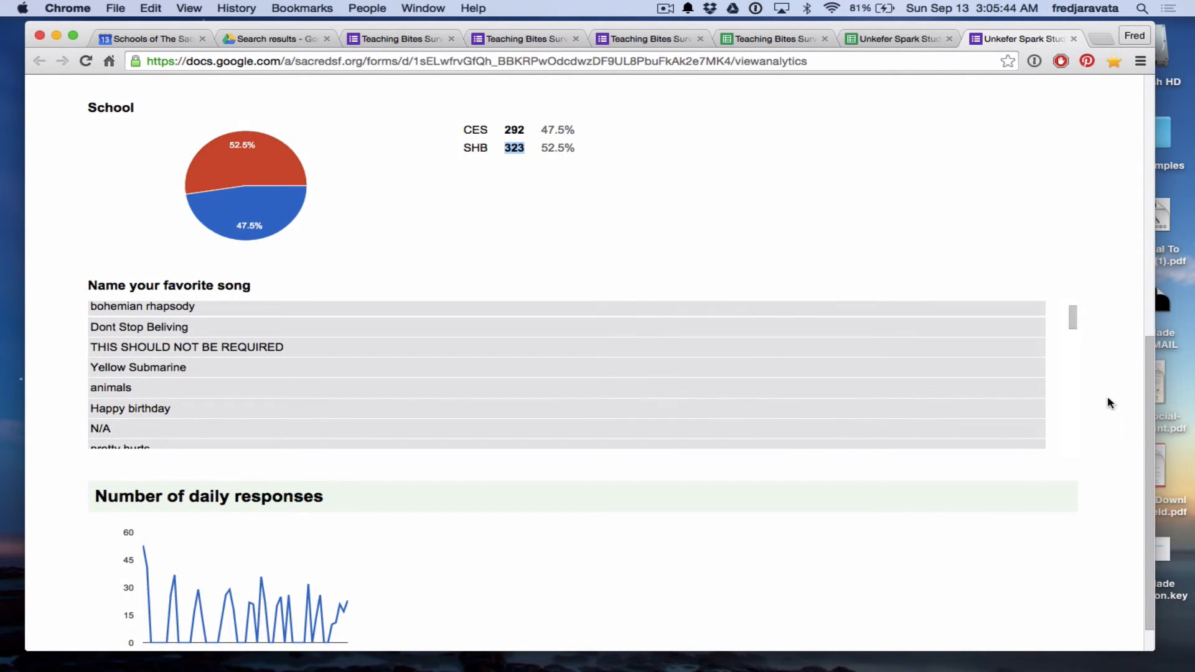
scroll(1100, 401, "down", 1)
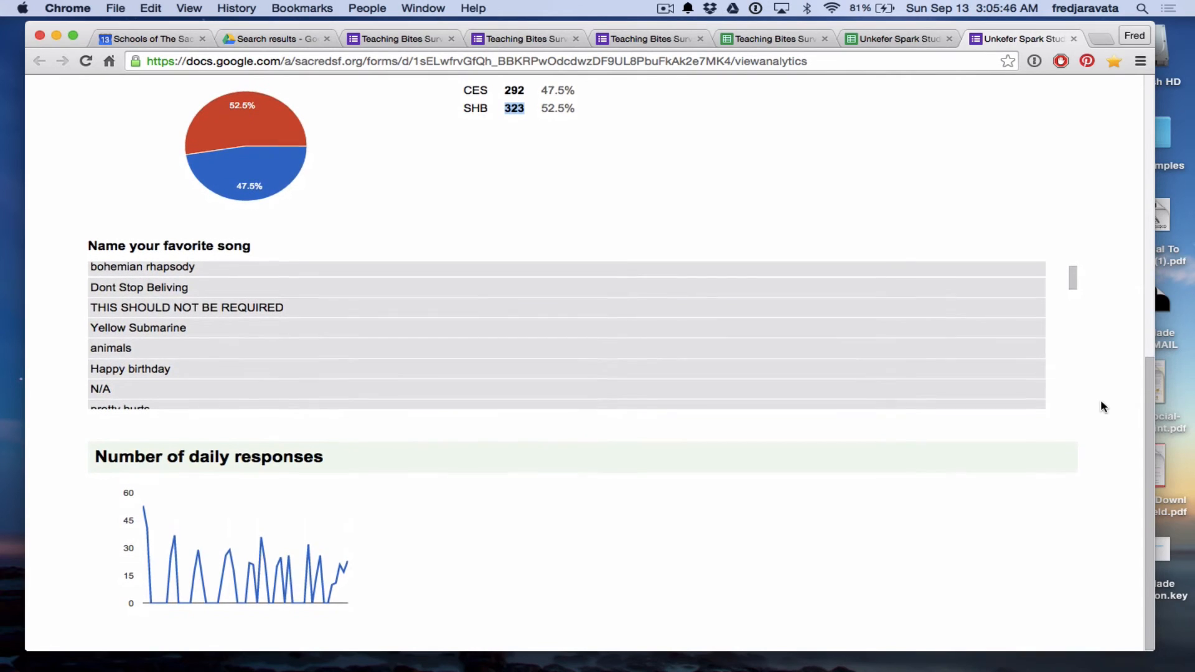
scroll(1100, 401, "up", 1)
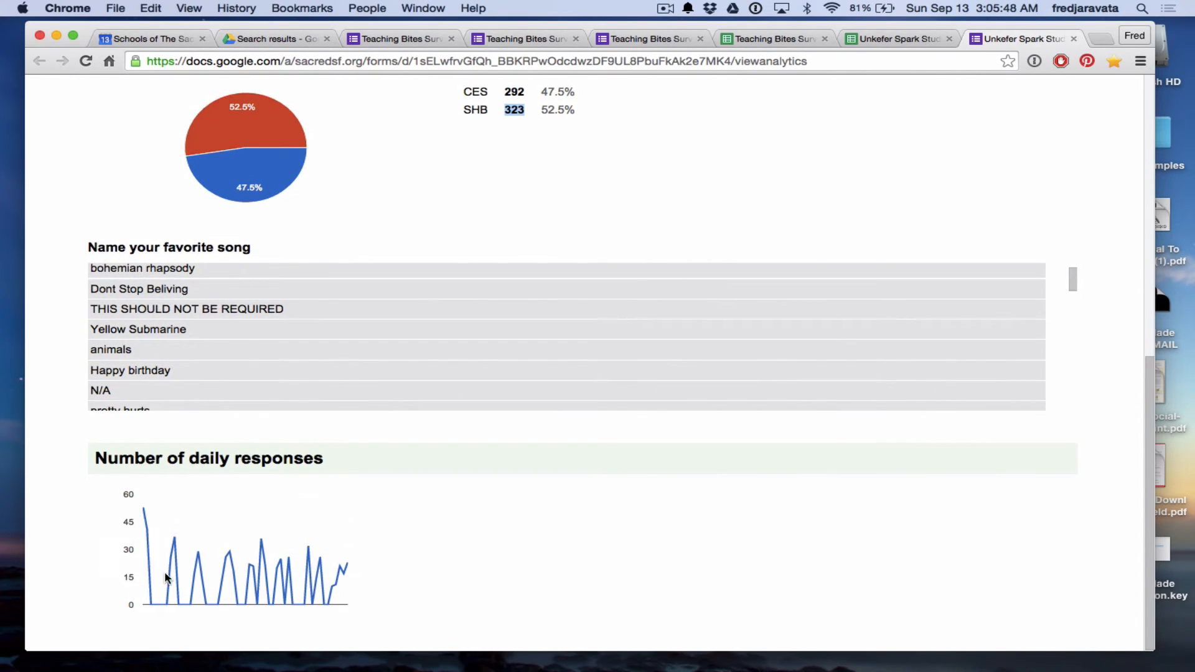
scroll(666, 538, "up", 12)
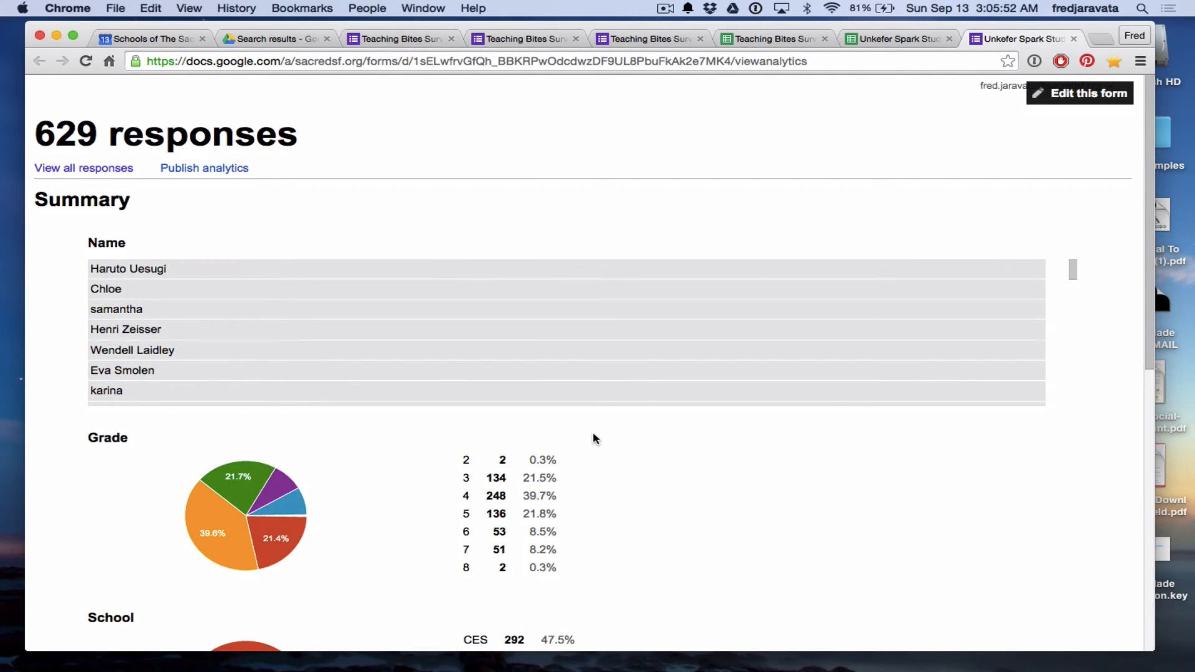
scroll(592, 431, "down", 5)
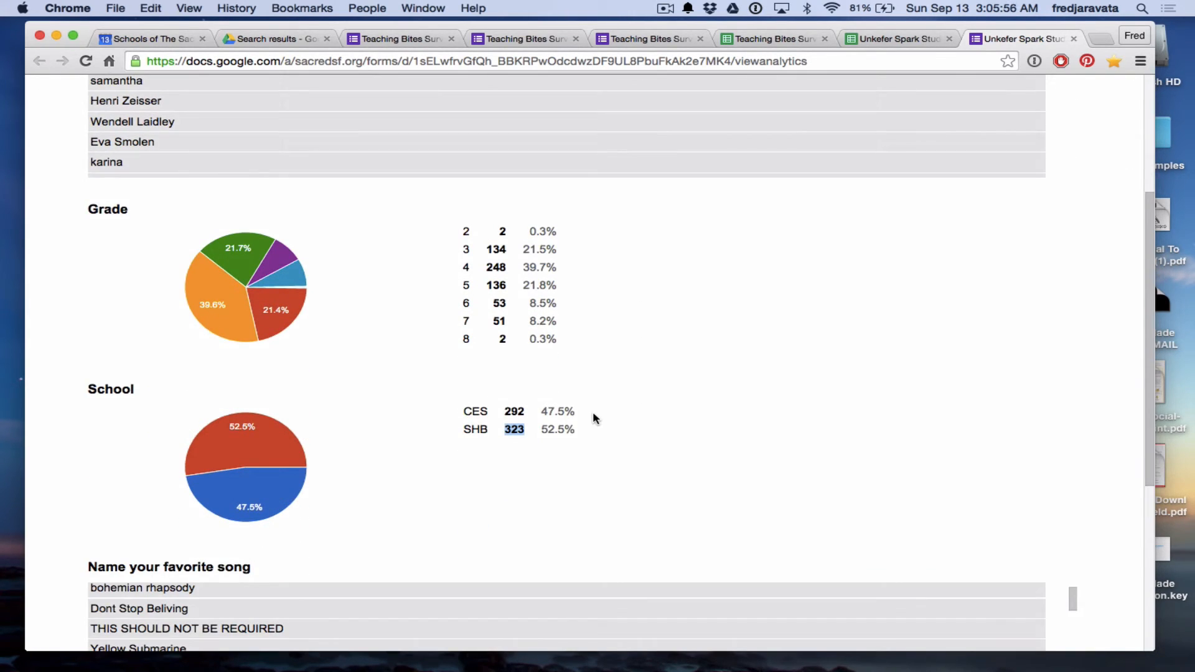
scroll(592, 412, "up", 5)
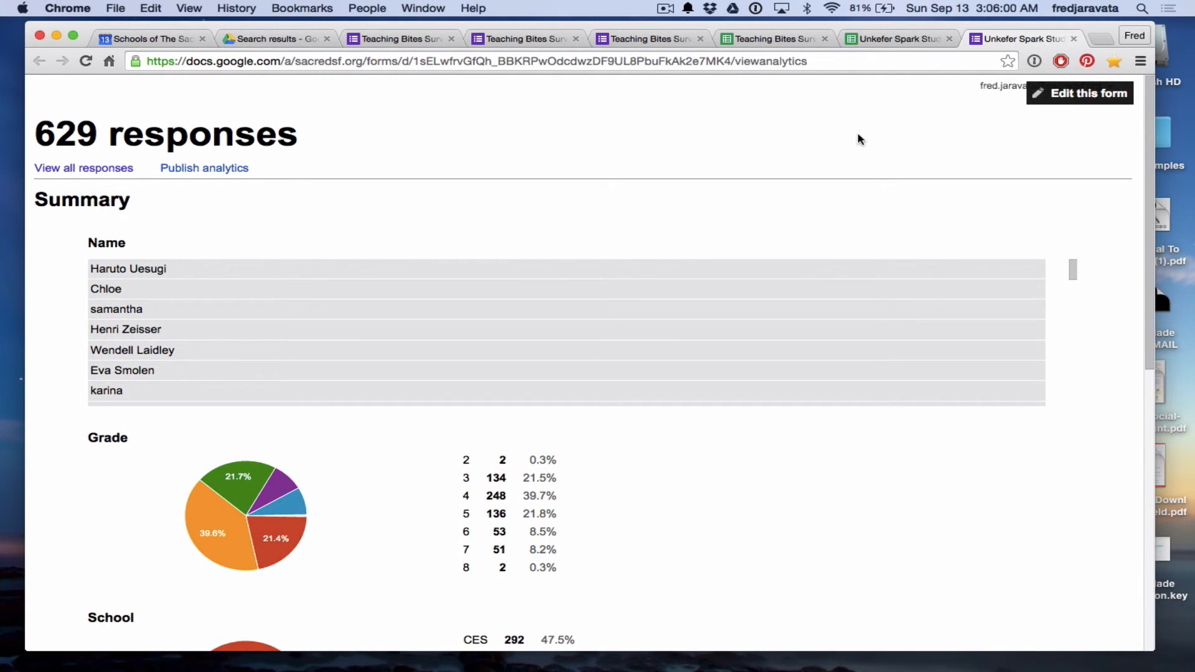
left_click(1073, 39)
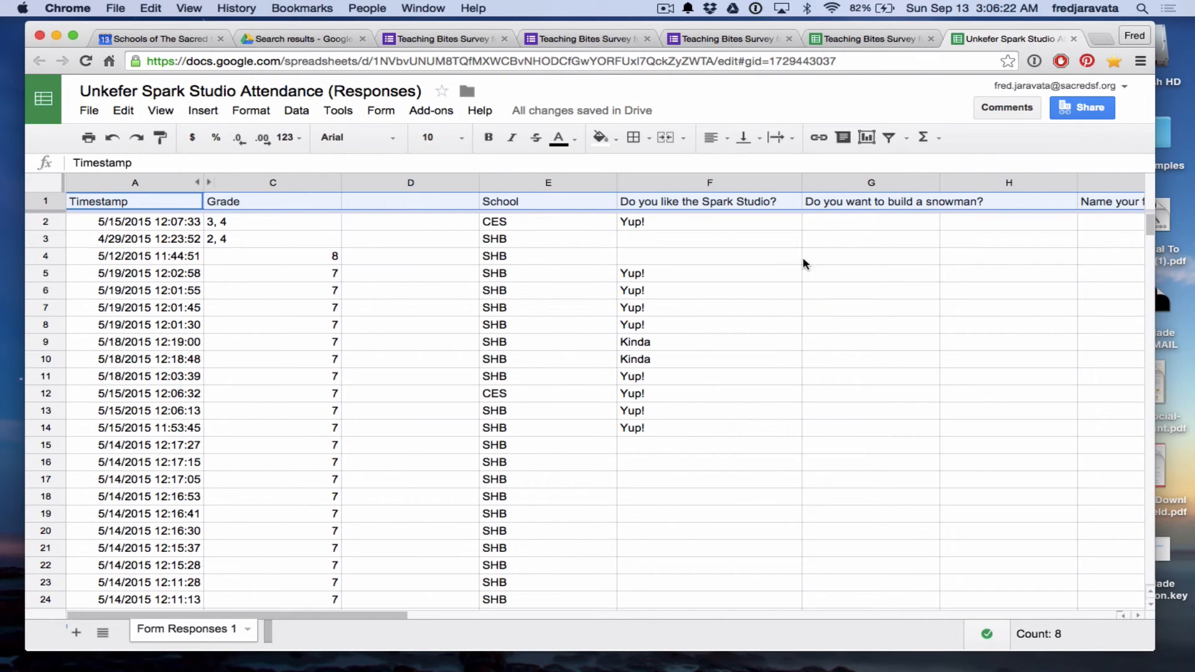
Select column G and set its text wrapping to Wrap so the snowman header spans two lines.
left_click(953, 293)
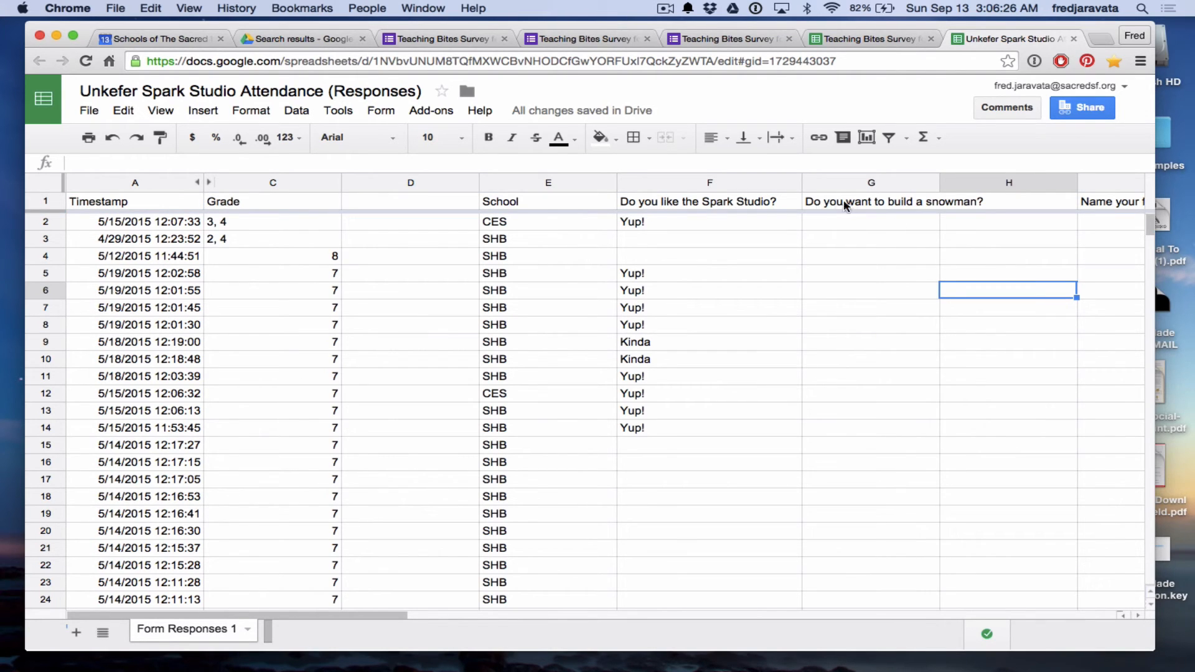
left_click(891, 180)
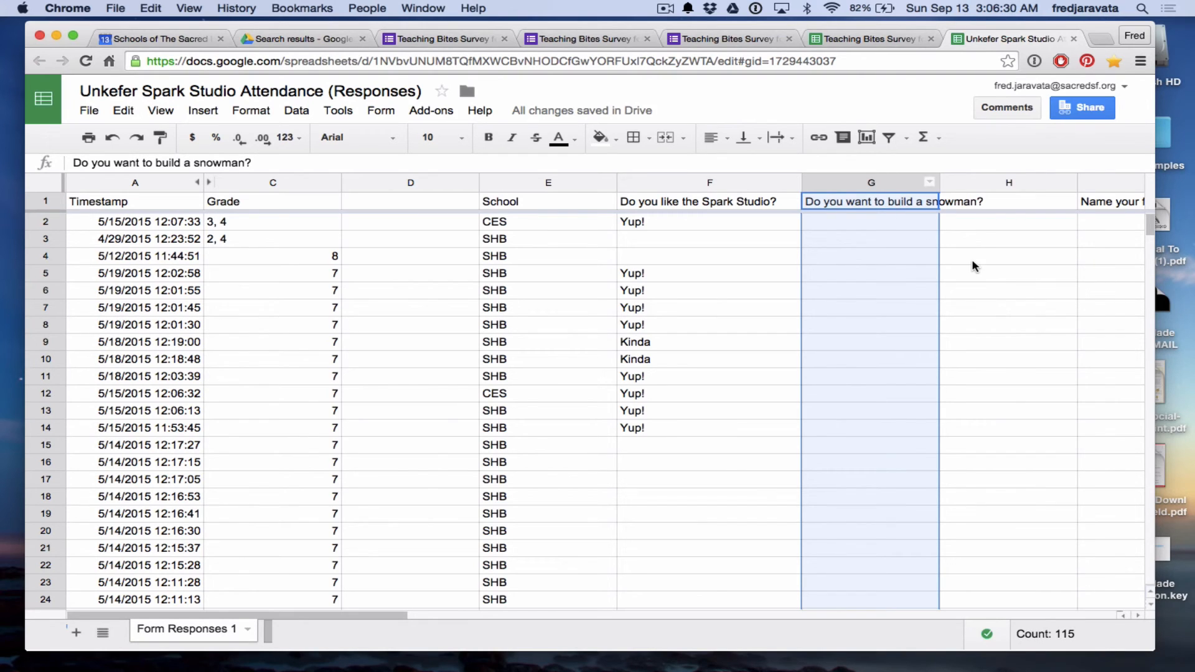
left_click(974, 207)
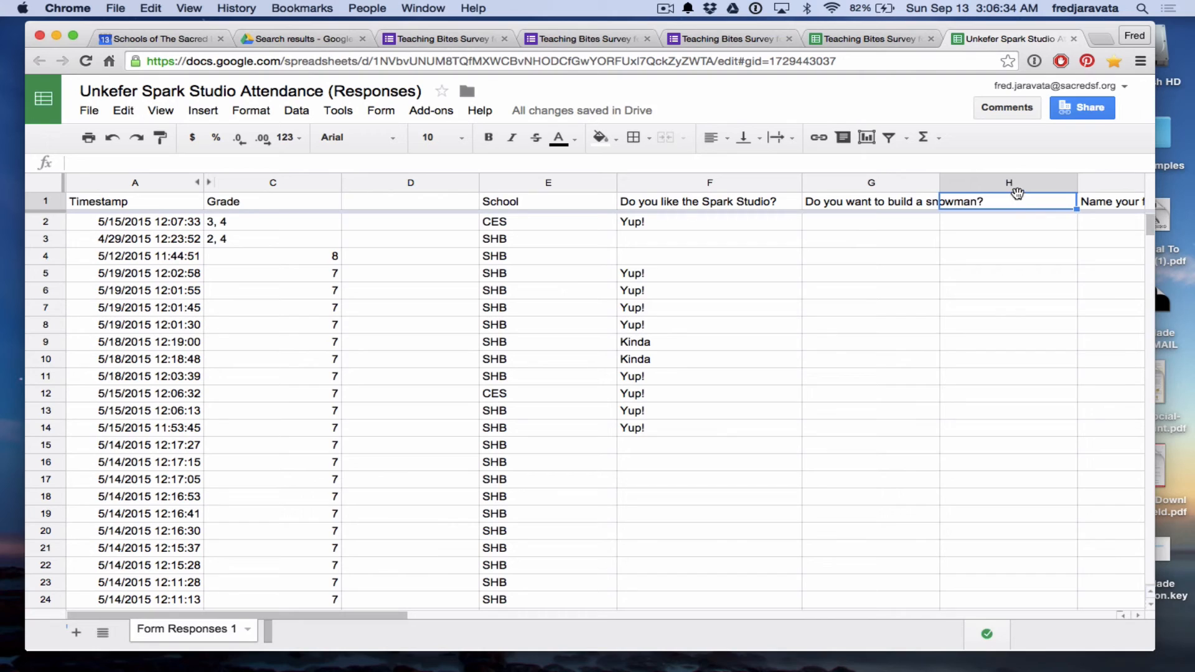
left_click(1028, 360)
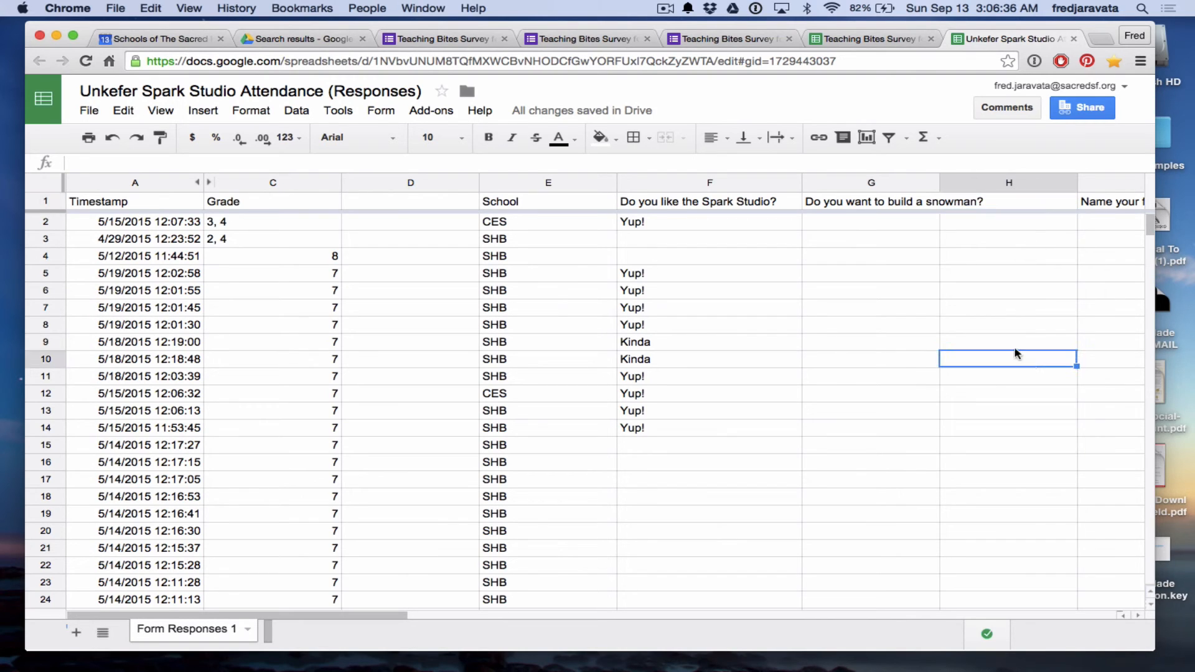
left_click(886, 207)
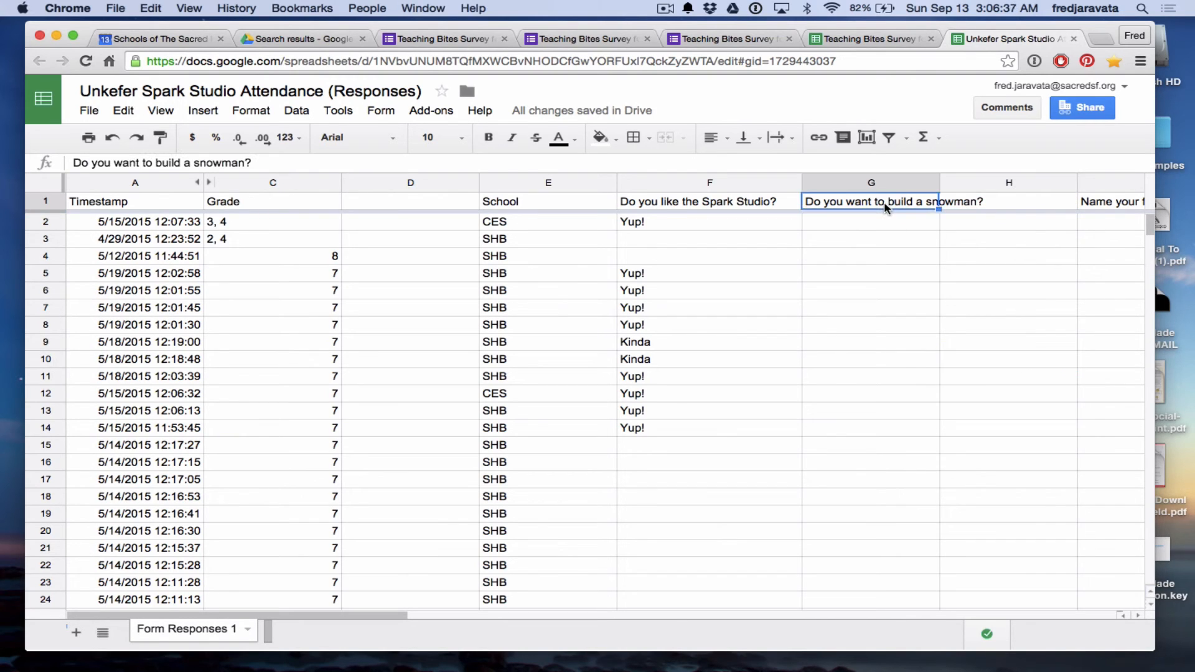
left_click(854, 185)
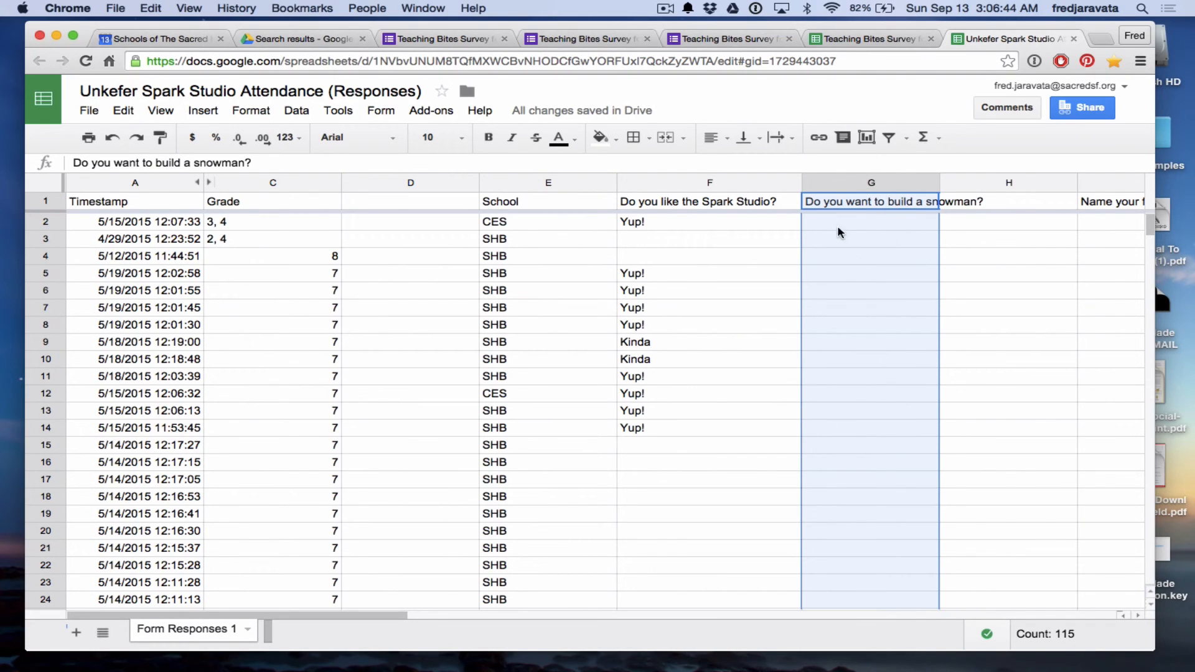
left_click(796, 138)
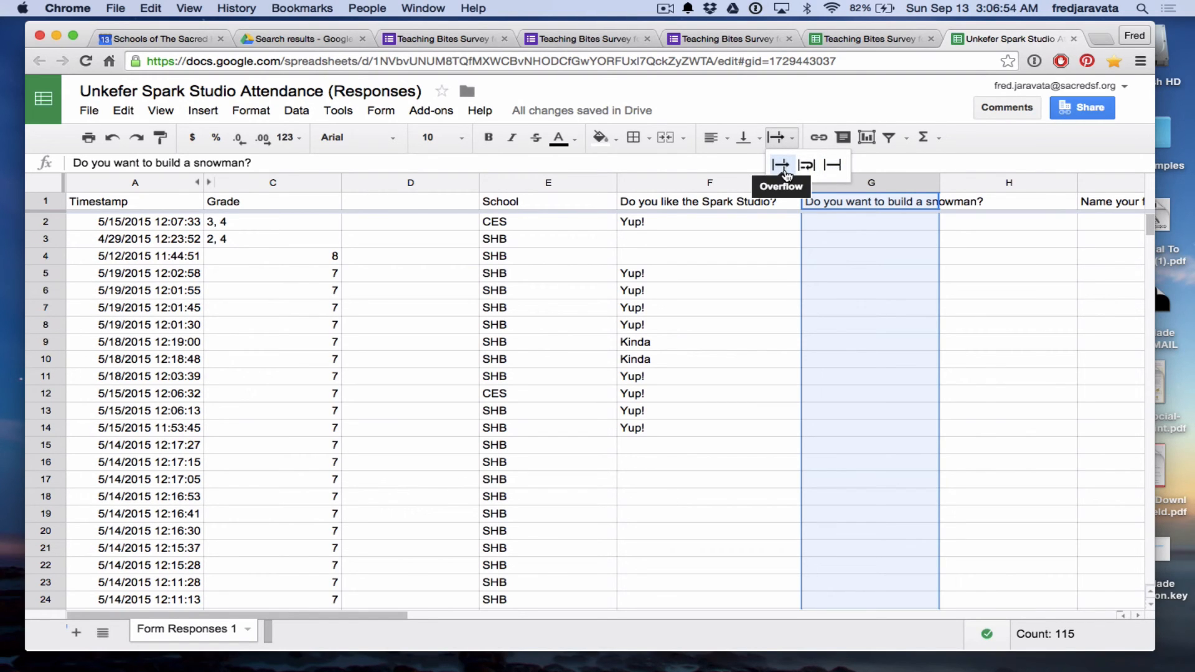
left_click(832, 166)
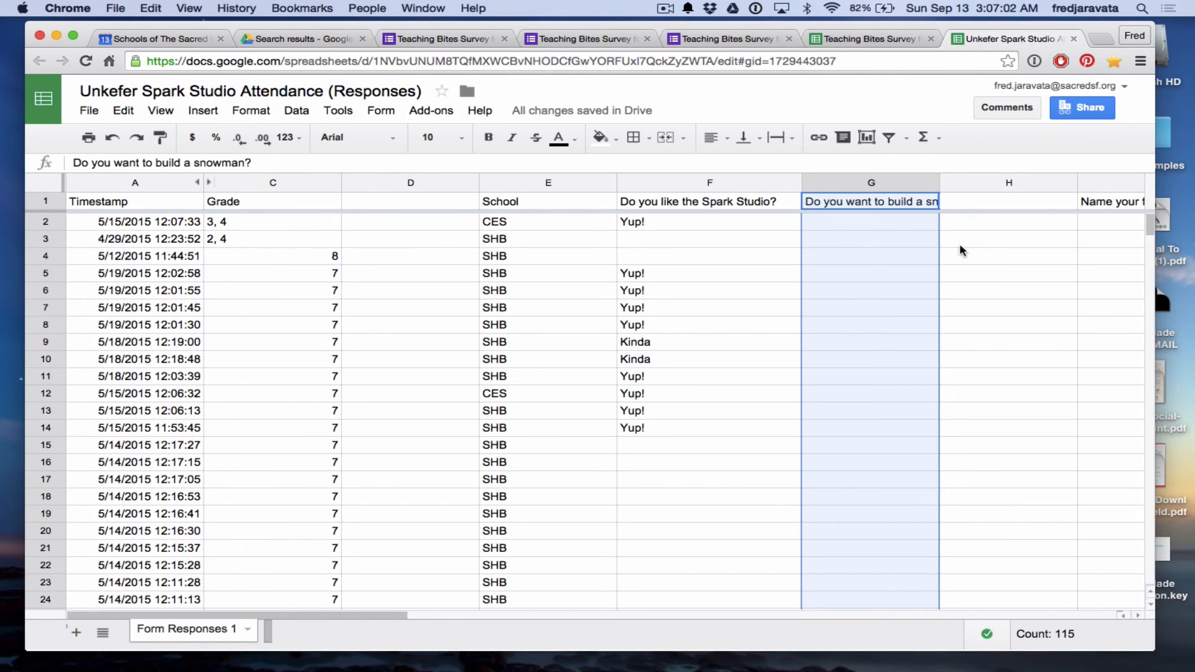
left_click(789, 140)
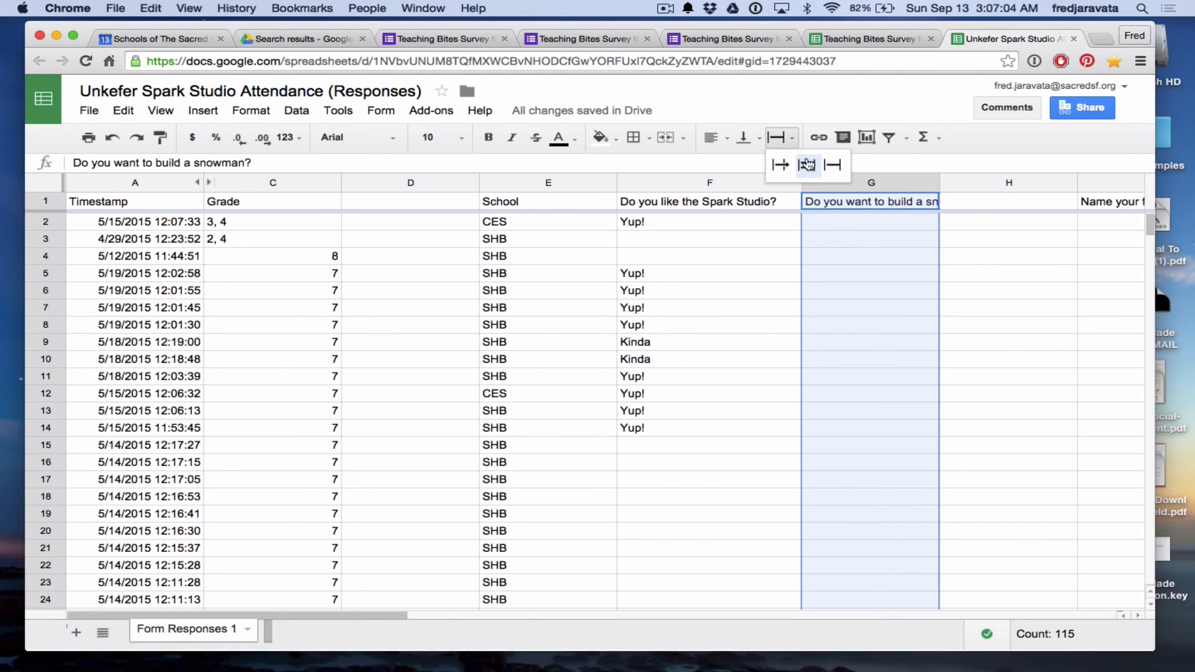
left_click(807, 165)
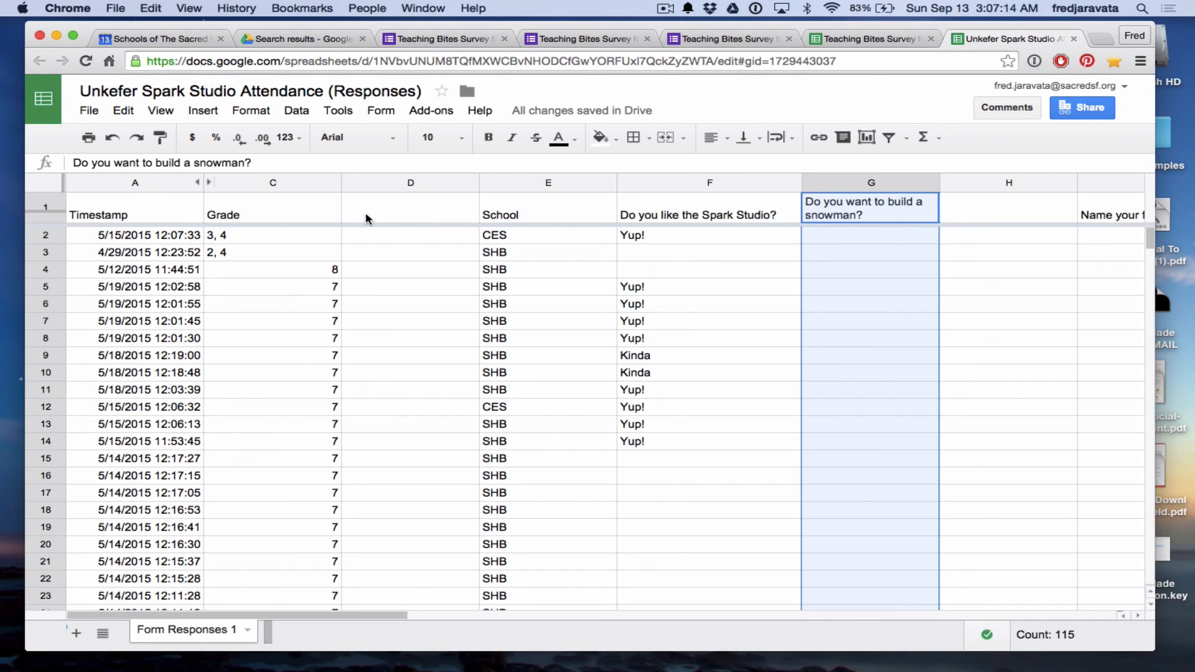
Recheck the G1 header's wrapping, then return to the Teaching Bites Survey for Teachers form.
left_click(47, 202)
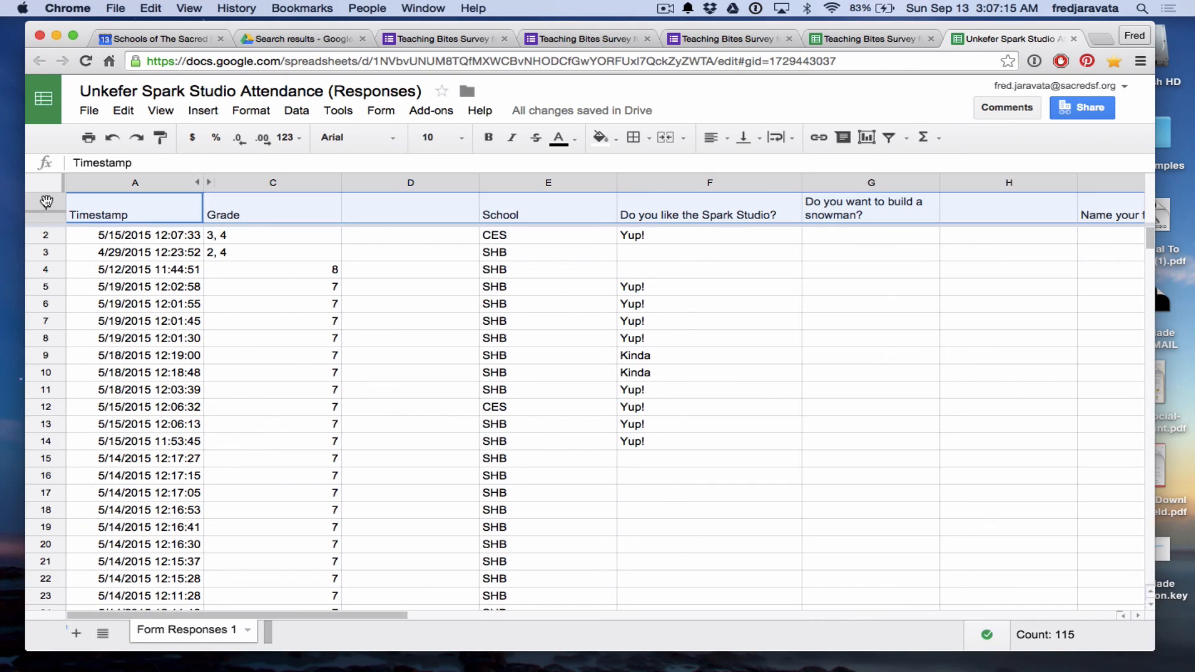
left_click(847, 204)
left_click(789, 140)
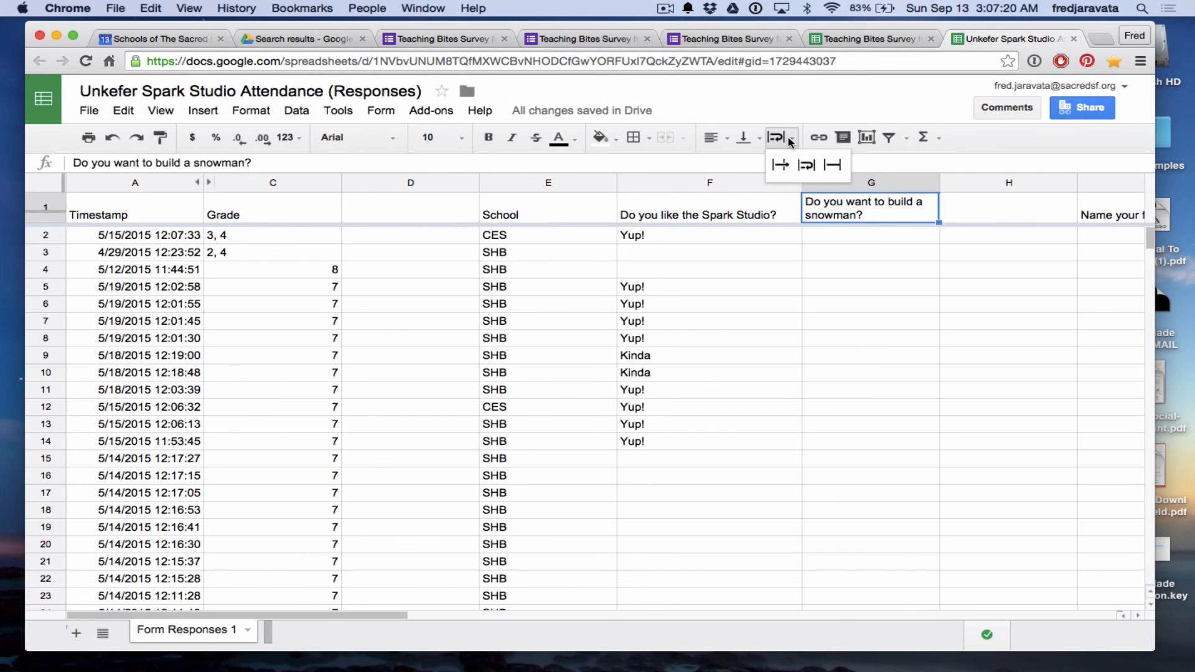
left_click(801, 111)
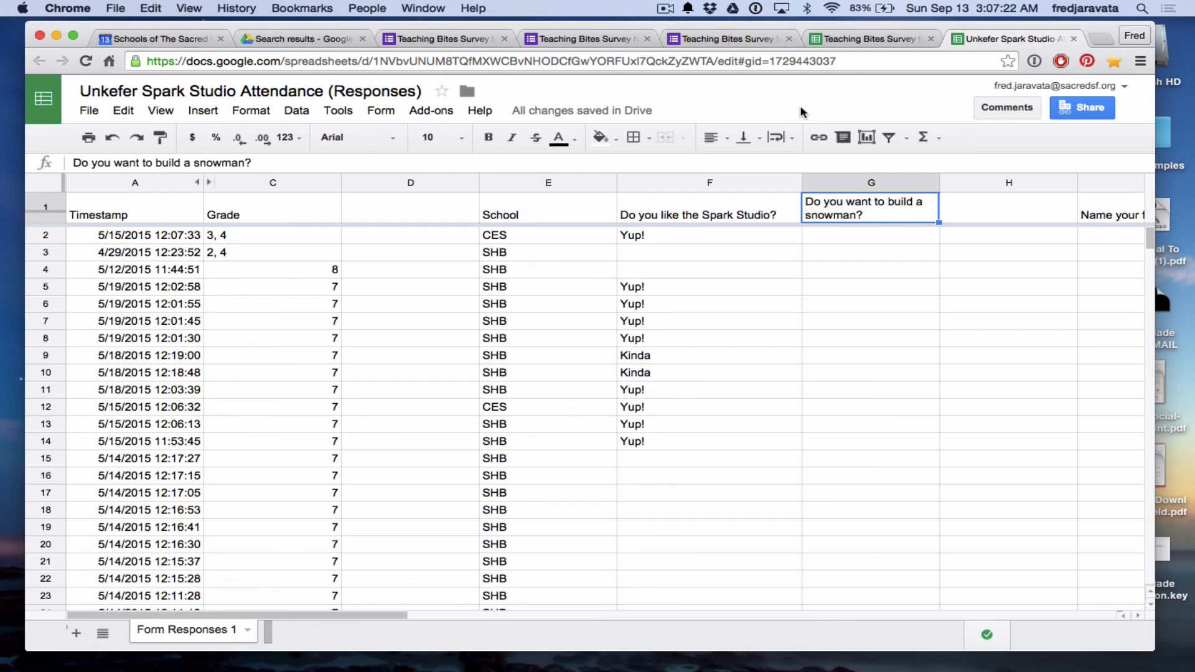
left_click(755, 39)
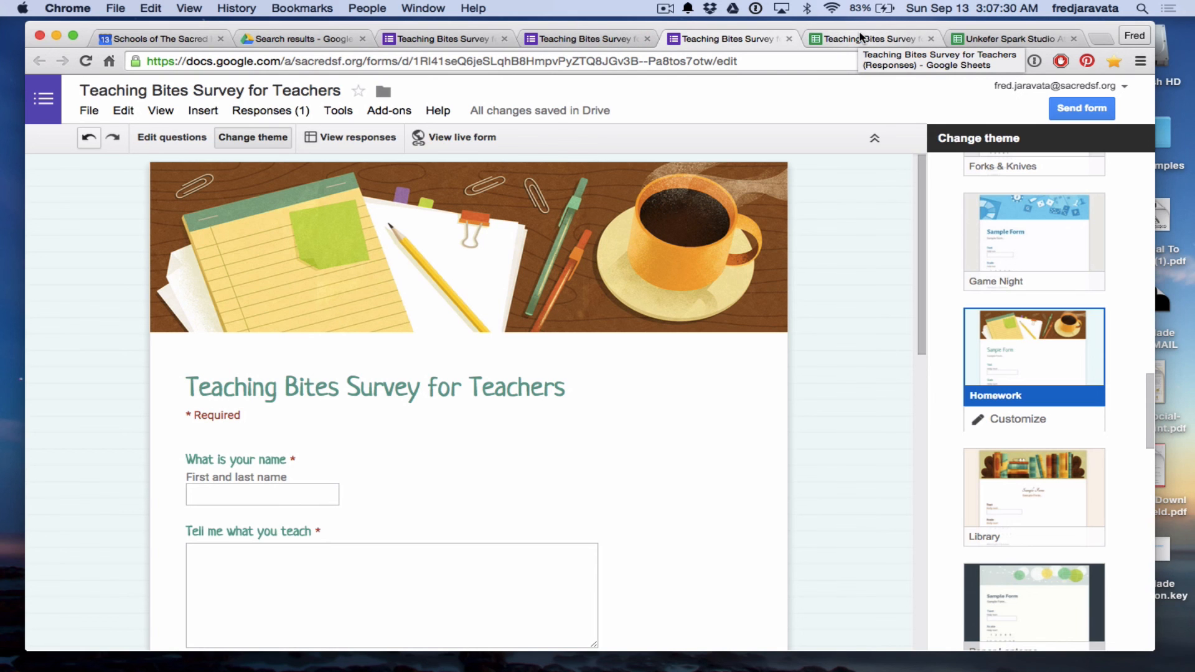
left_click(657, 8)
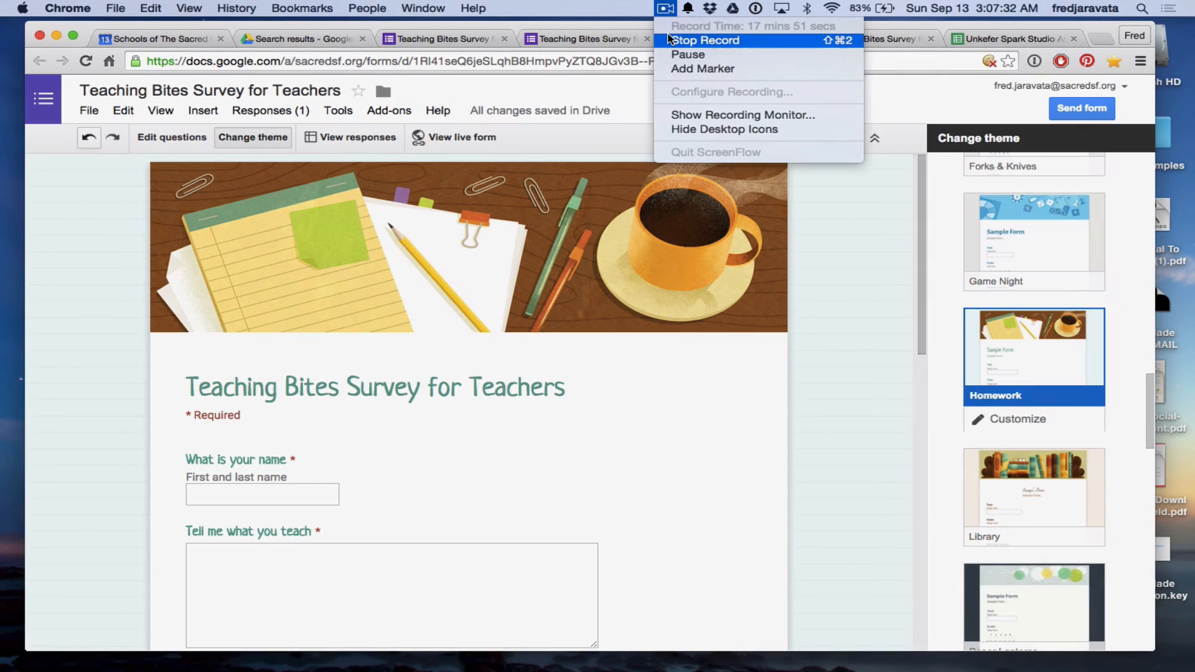